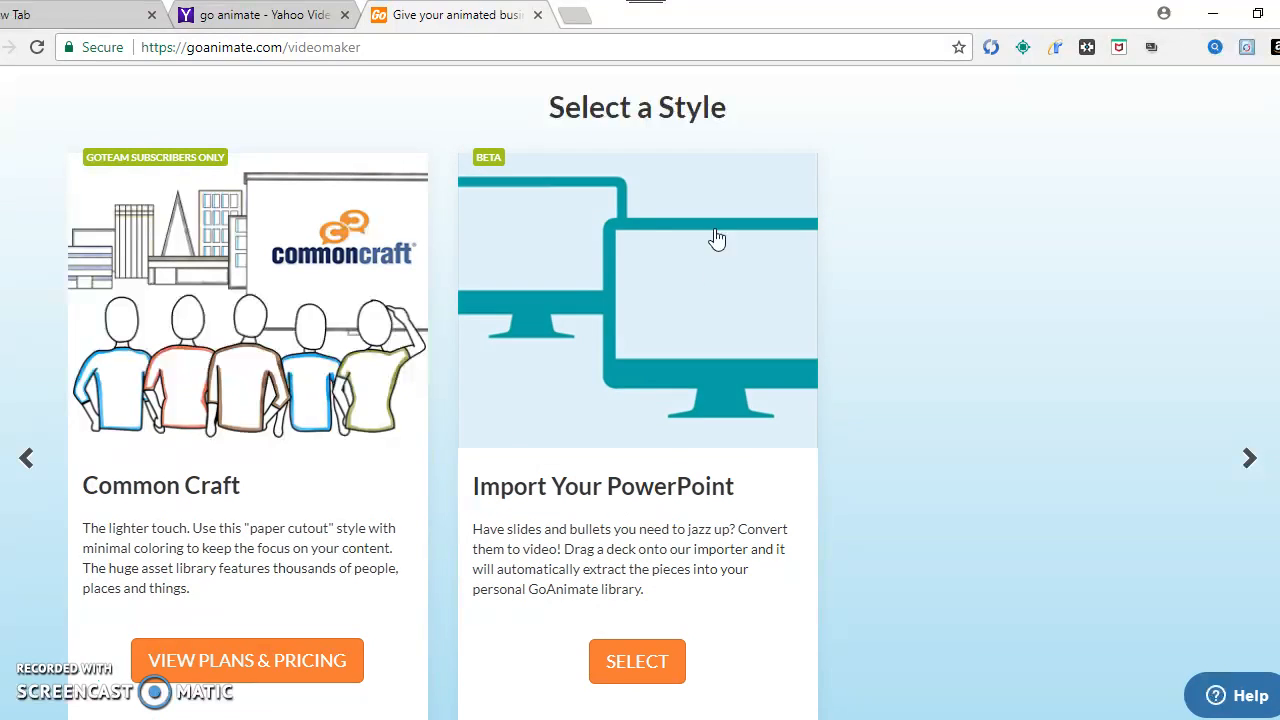
Step: Start a new video in the Business Friendly style
click(27, 459)
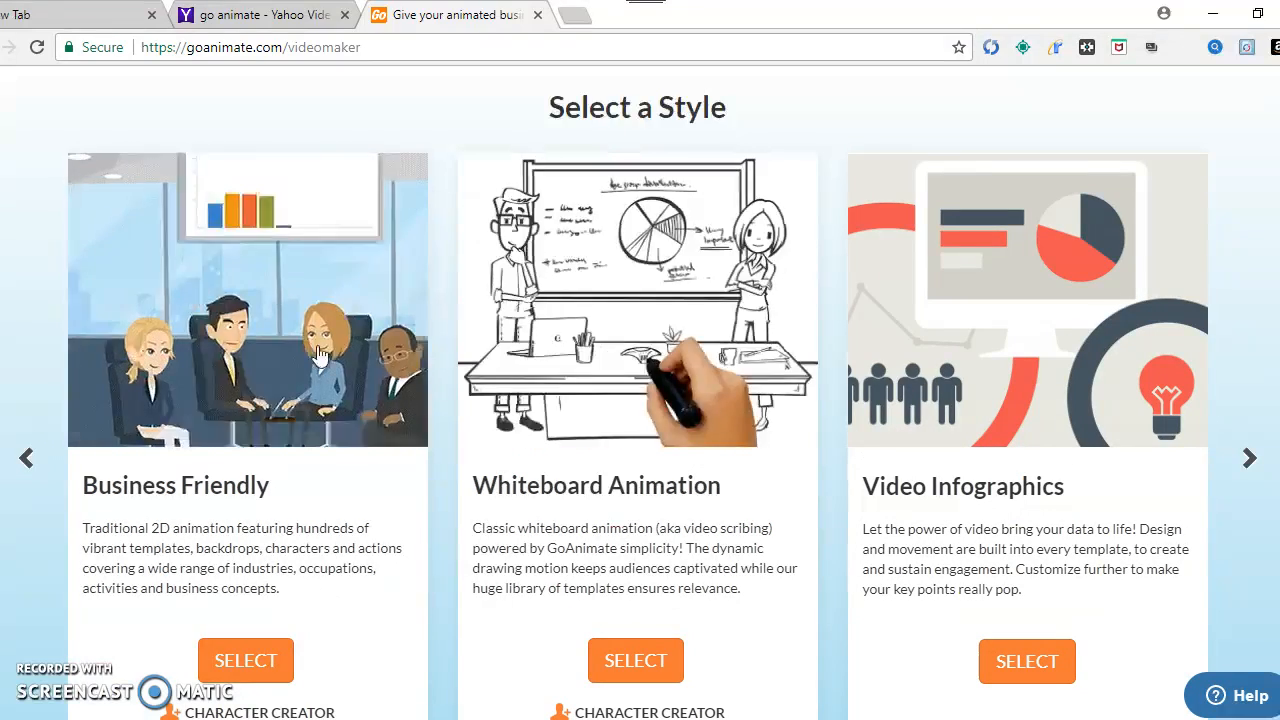
click(215, 678)
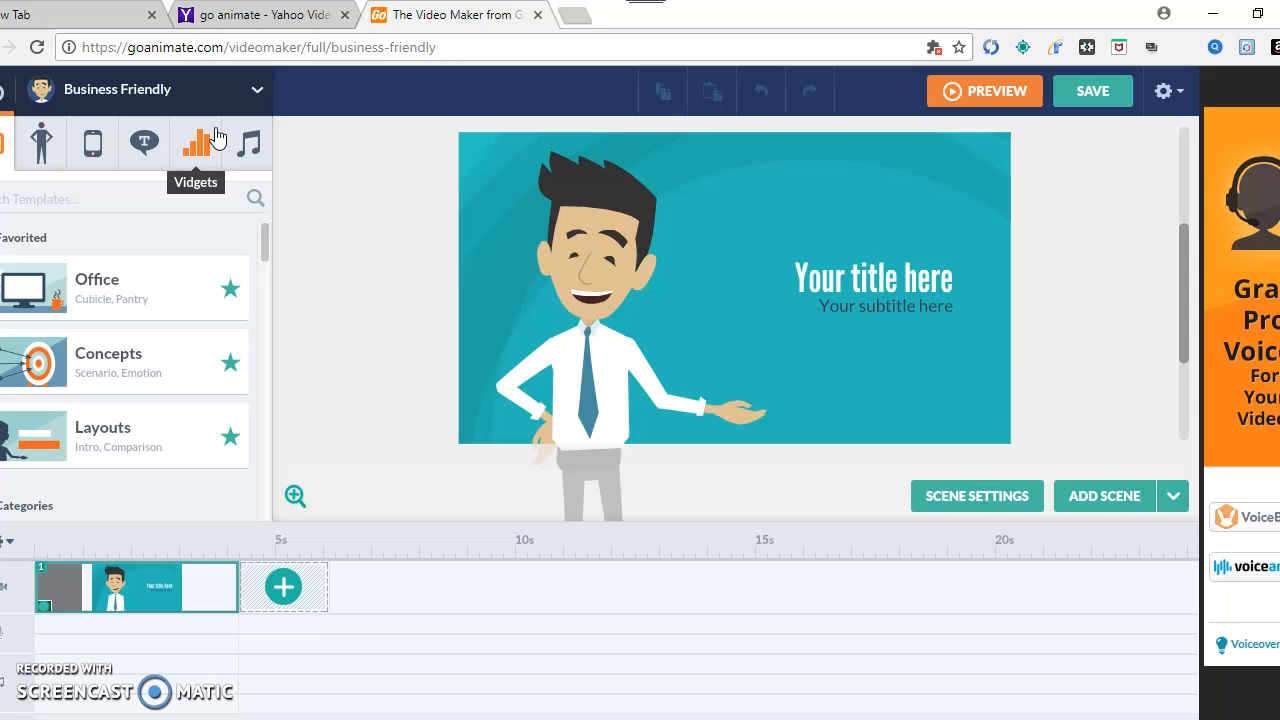
Step: Remove the default title scene with the presenter from the timeline to get a blank scene
click(597, 292)
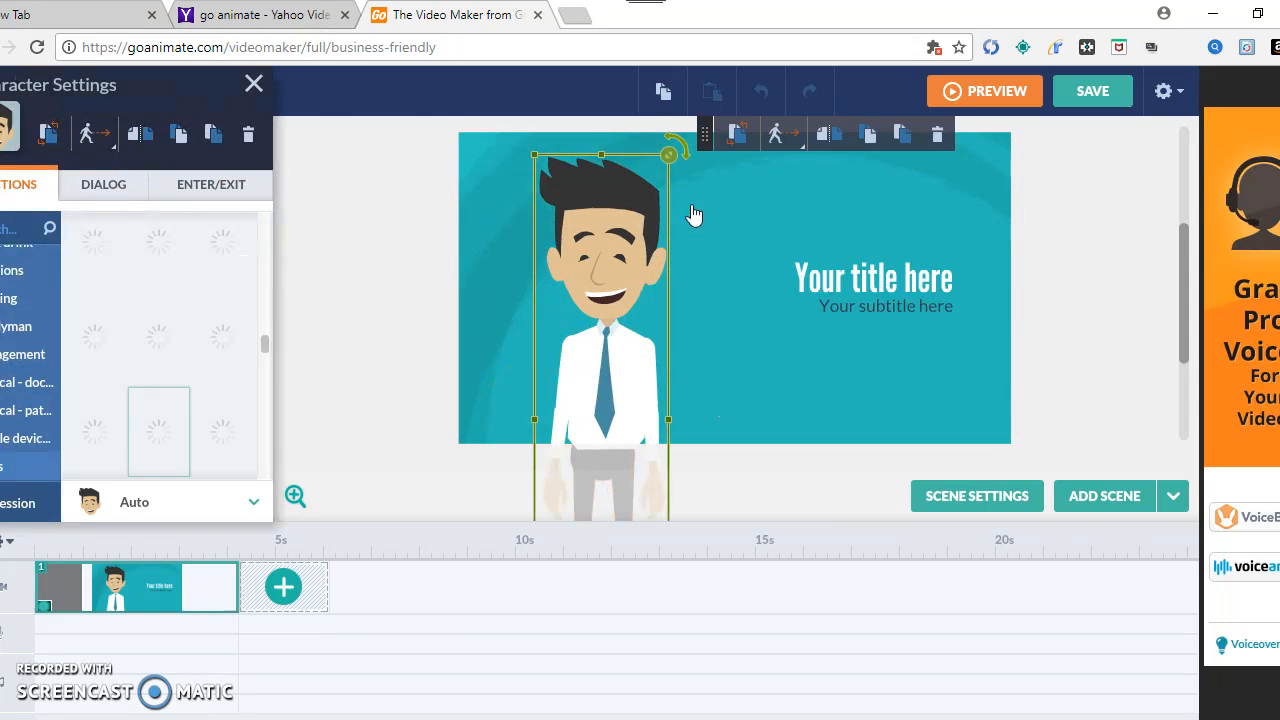
right_click(148, 594)
click(196, 463)
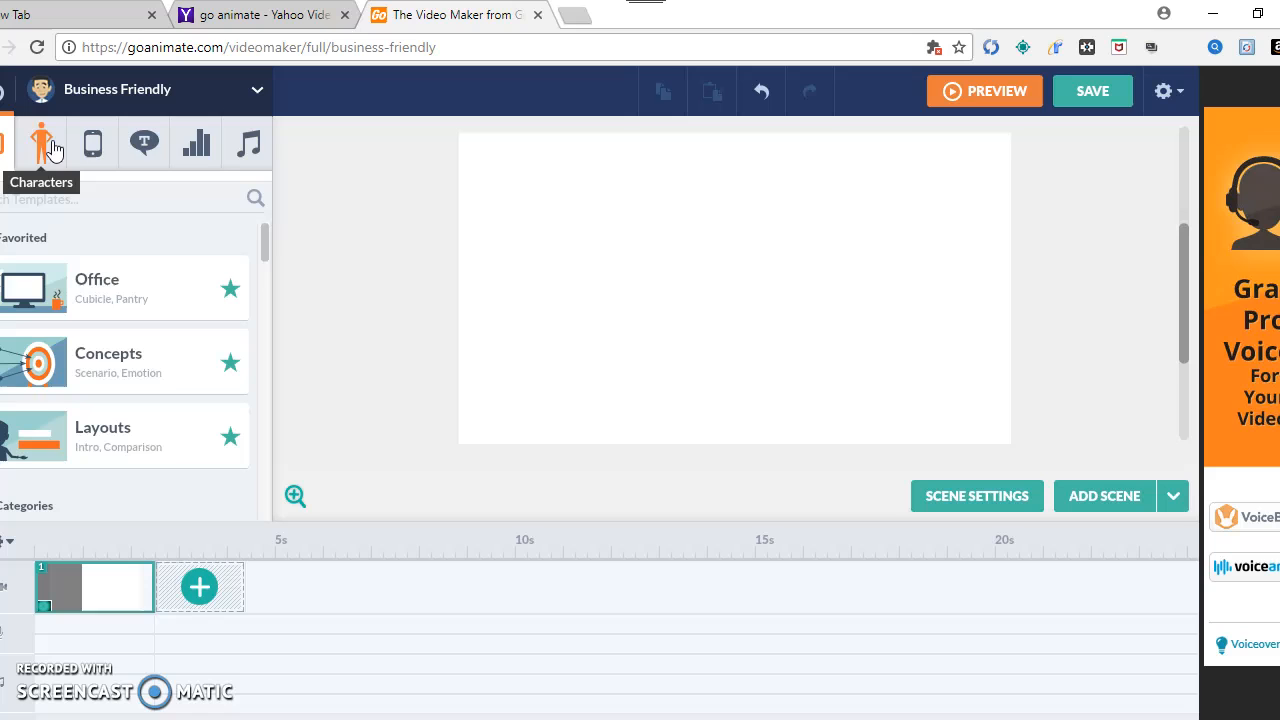
Step: Look through each asset category in Your Library and return to the Business Friendly theme
click(42, 89)
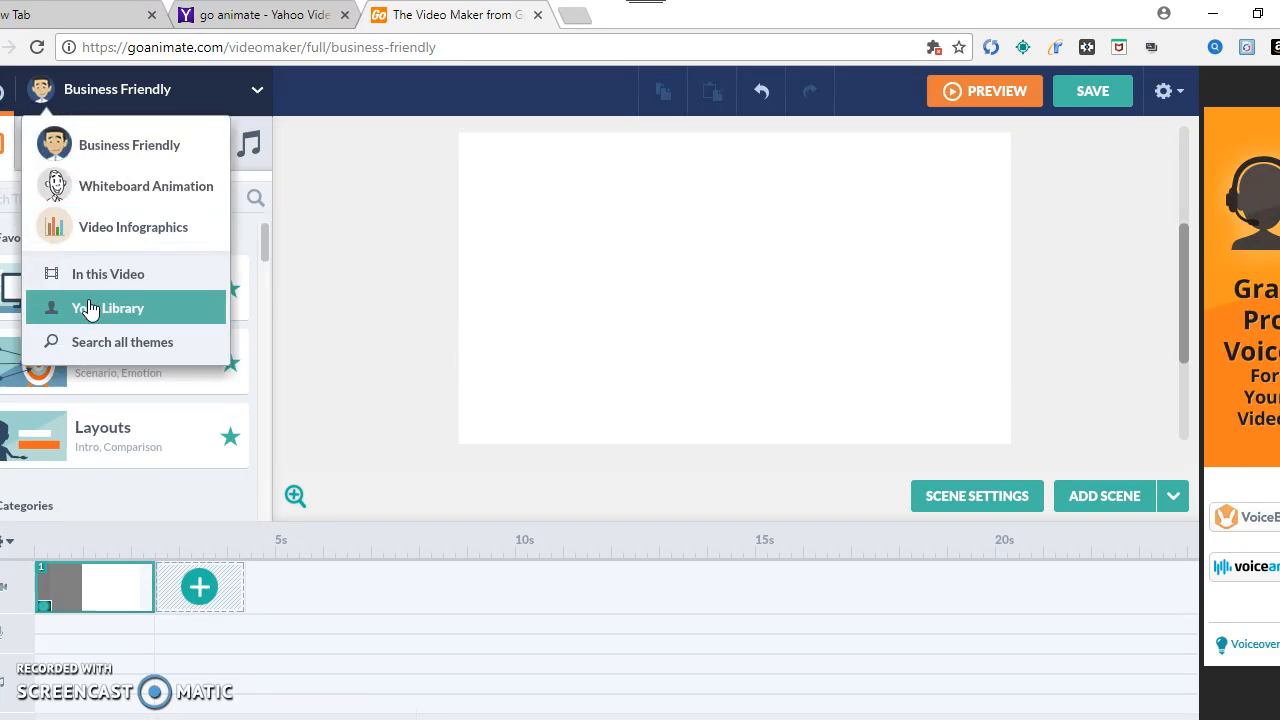
click(89, 310)
click(33, 238)
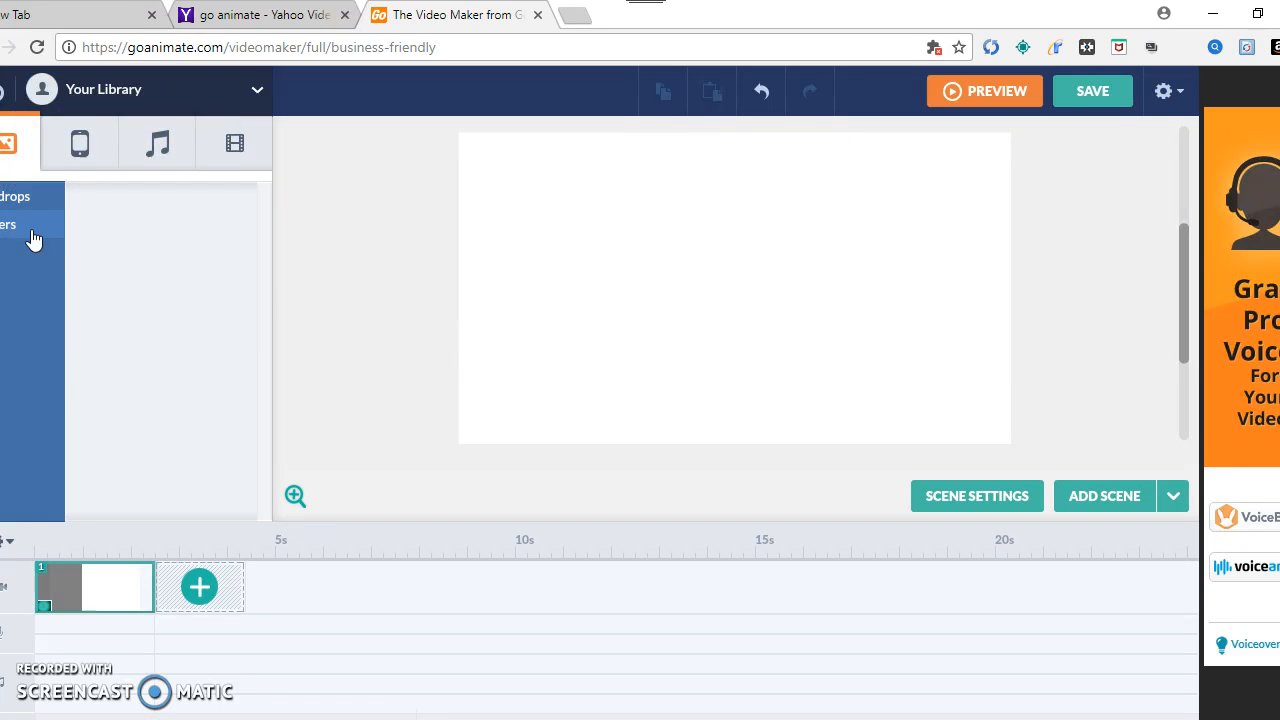
click(80, 143)
click(148, 143)
click(213, 140)
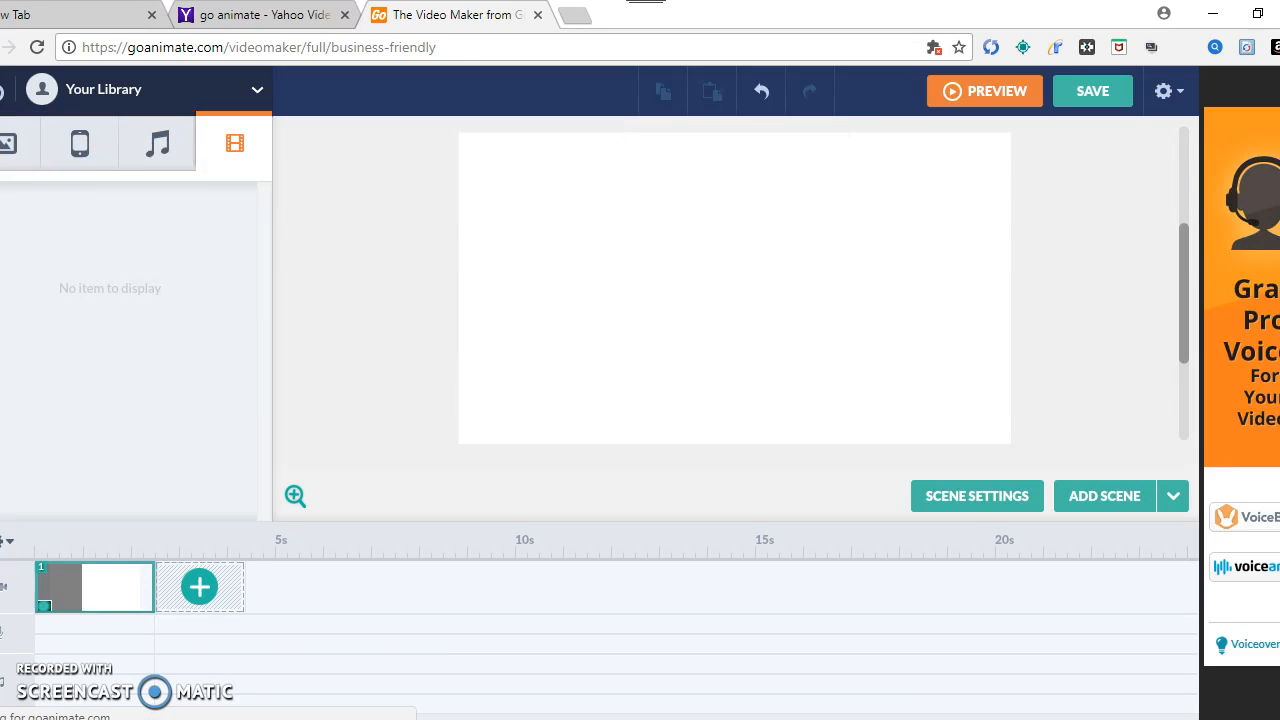
click(8, 155)
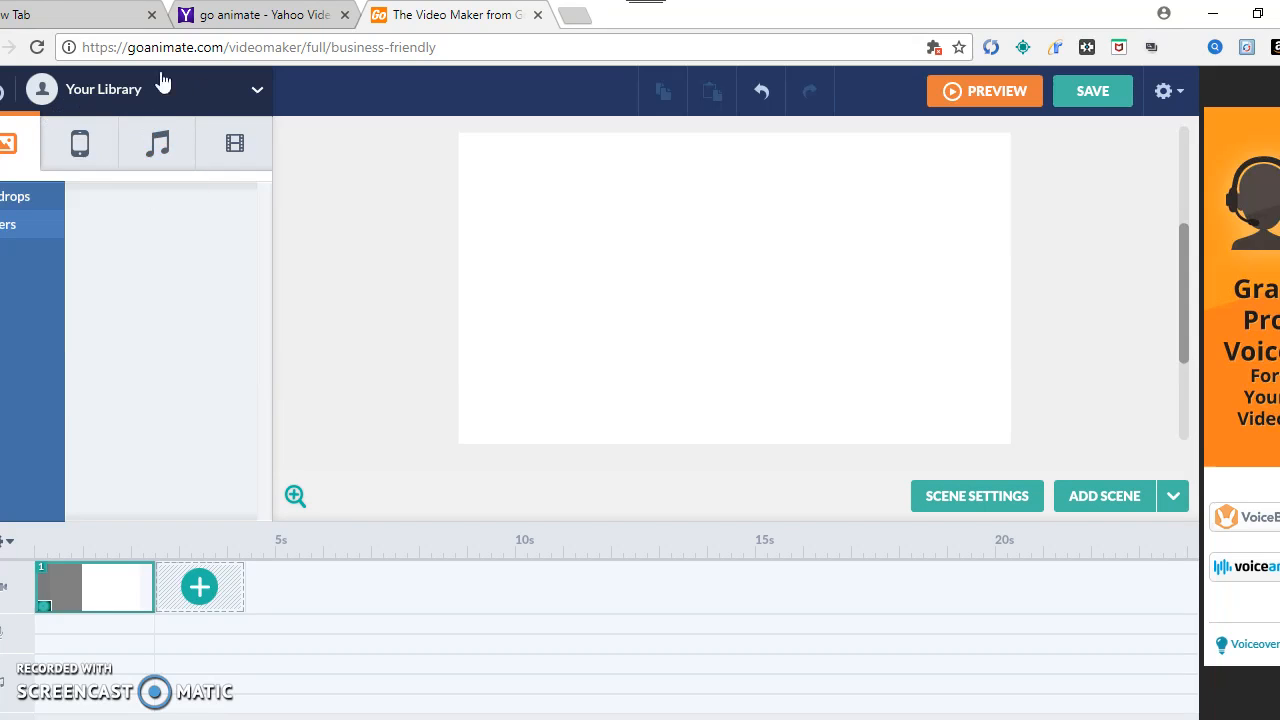
click(70, 108)
click(134, 146)
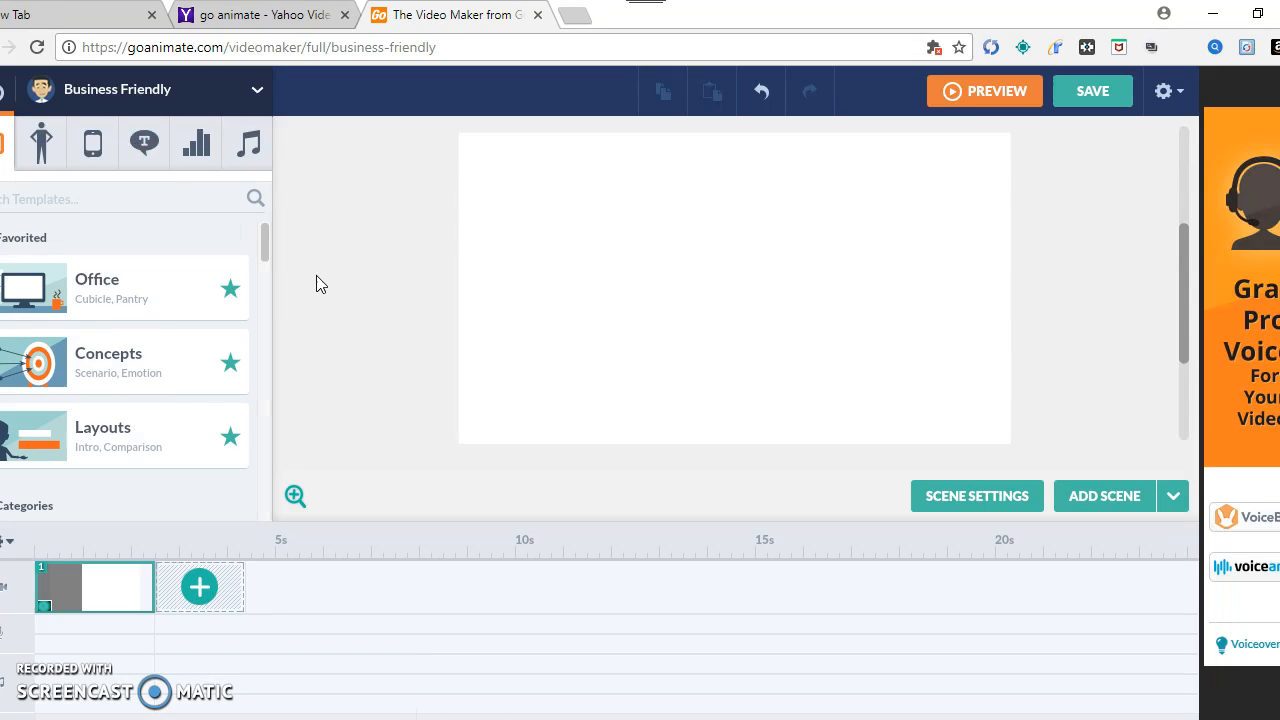
Step: Apply the Back Home - Dining Room template from the Home category to the blank scene
drag(268, 240, 309, 207)
drag(268, 250, 259, 367)
scroll(71, 371, up, 3)
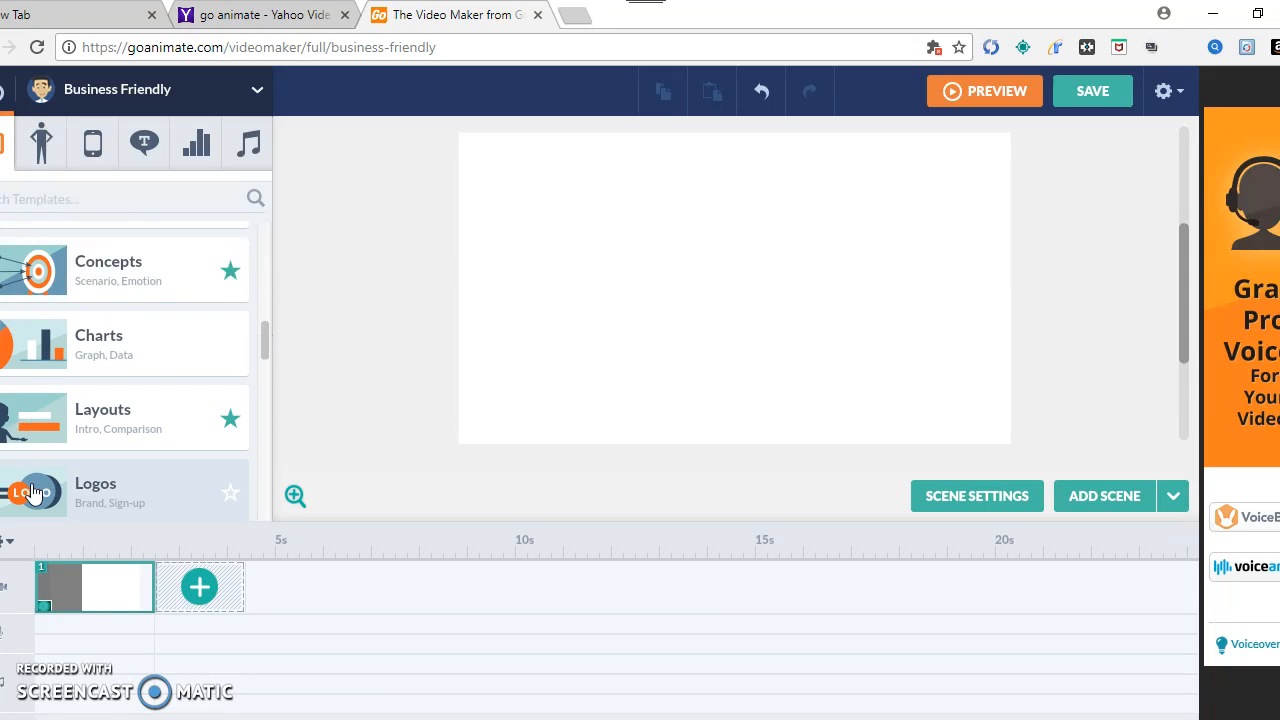
mouse_move(266, 340)
mouse_down()
mouse_move(258, 438)
mouse_move(261, 406)
mouse_up()
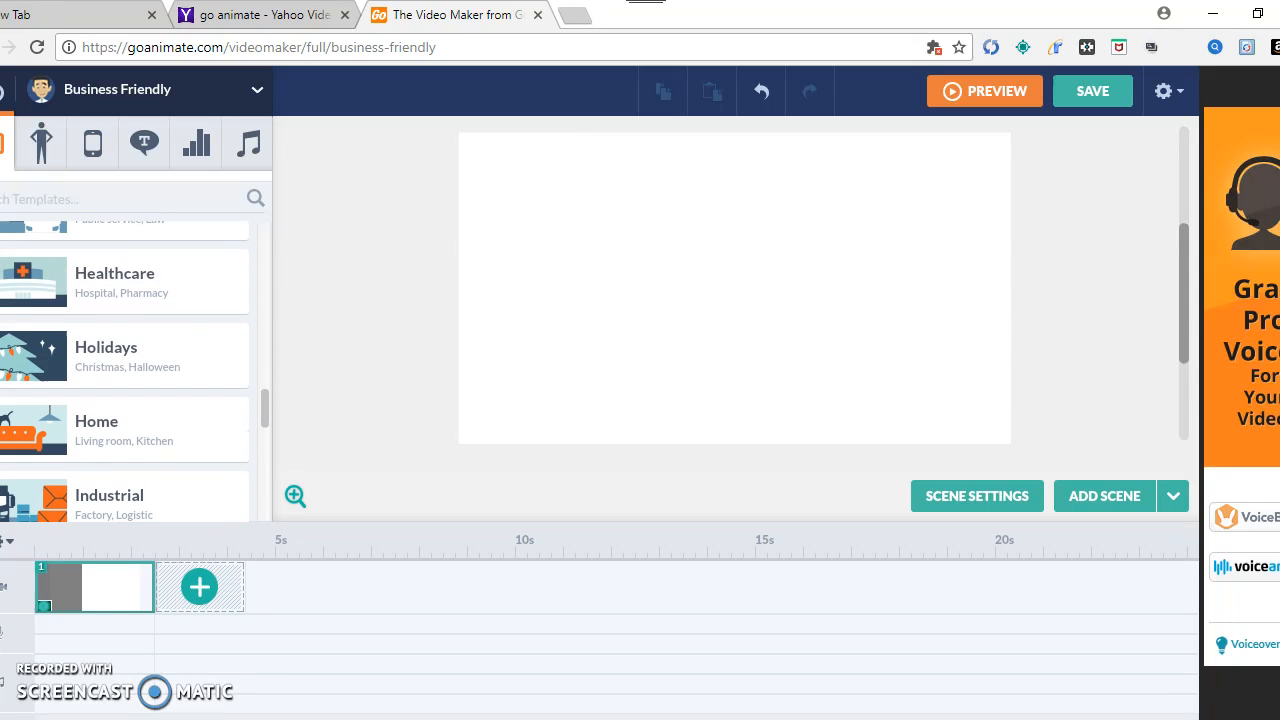
click(50, 435)
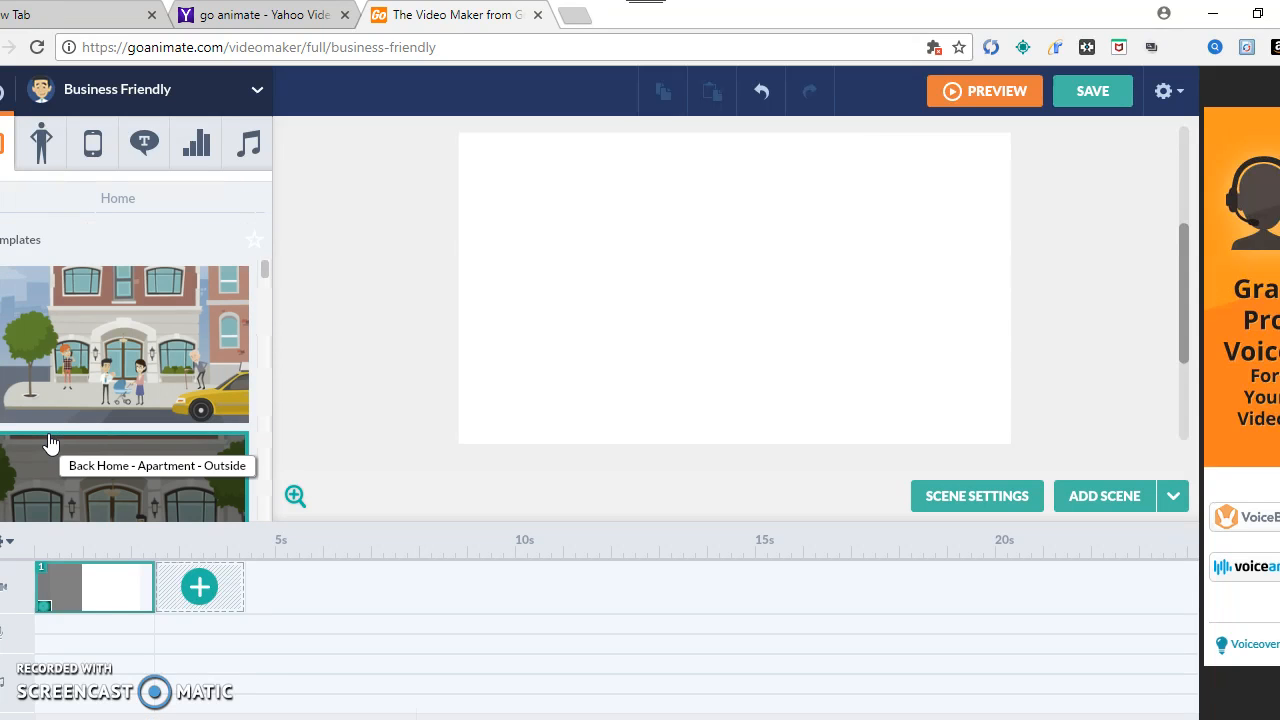
drag(263, 271, 246, 332)
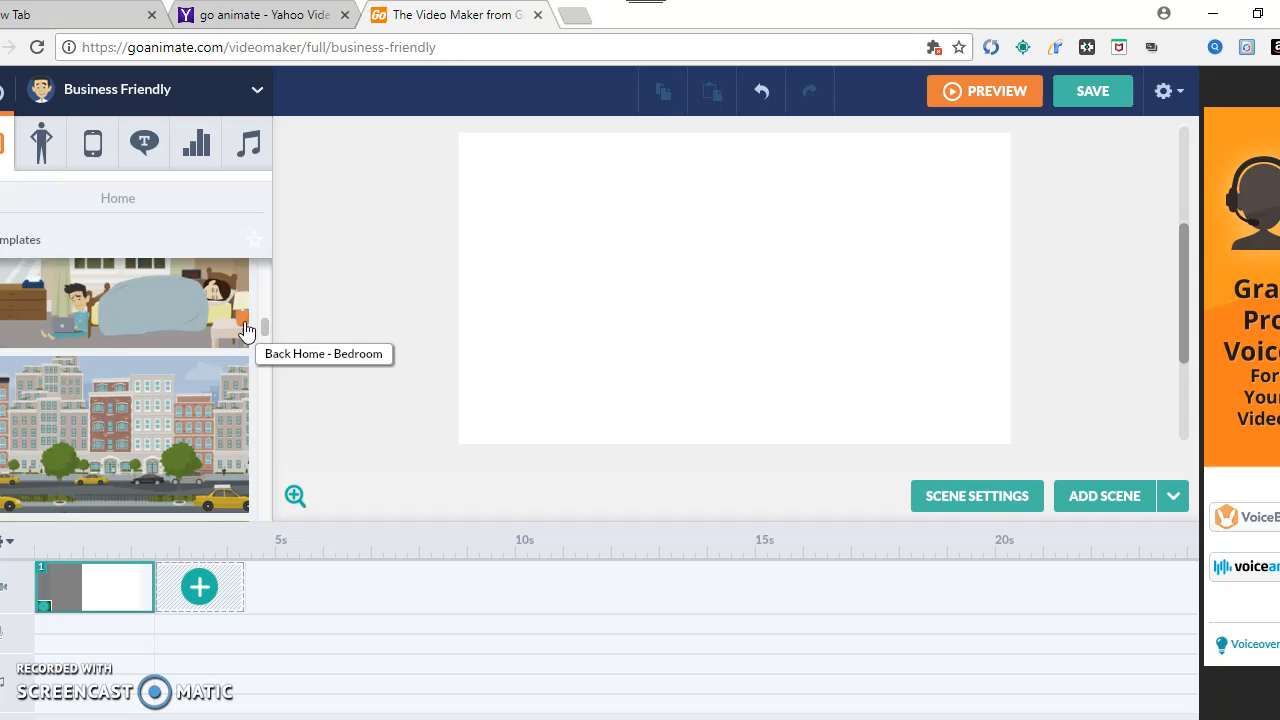
scroll(246, 332, down, 1)
scroll(244, 333, down, 2)
scroll(241, 337, up, 2)
scroll(241, 337, up, 1)
scroll(241, 338, down, 1)
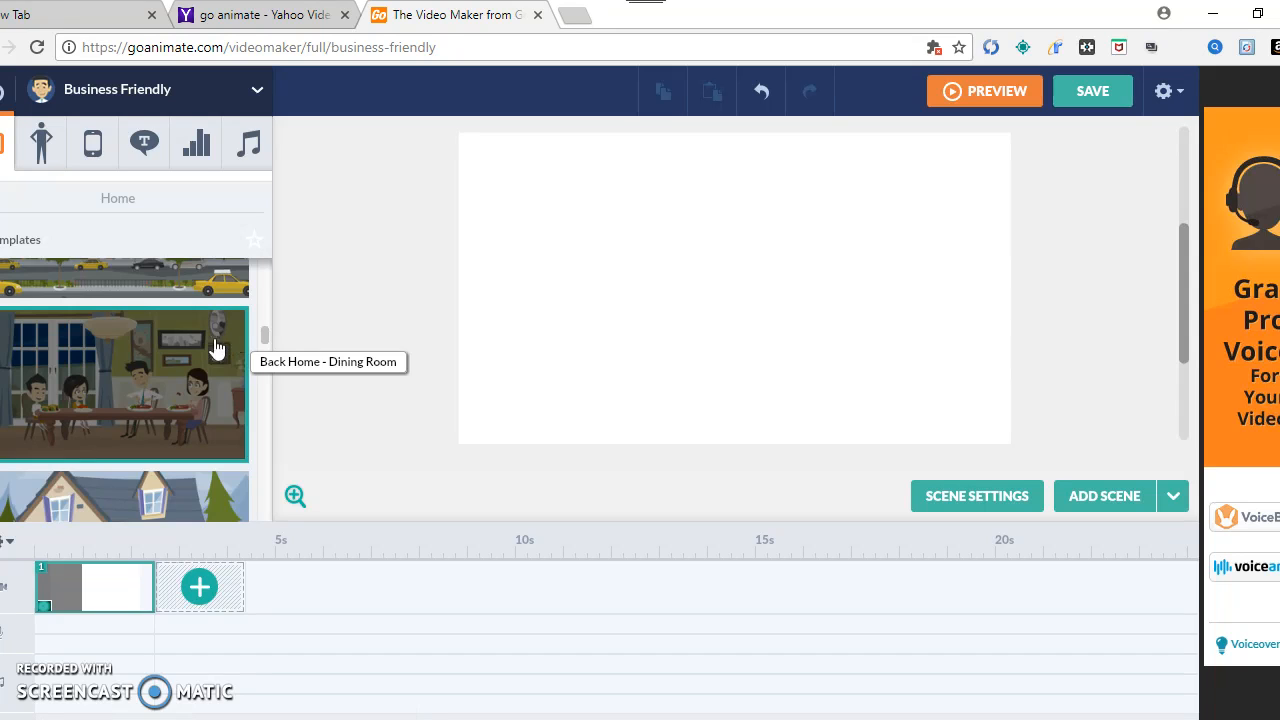
click(180, 369)
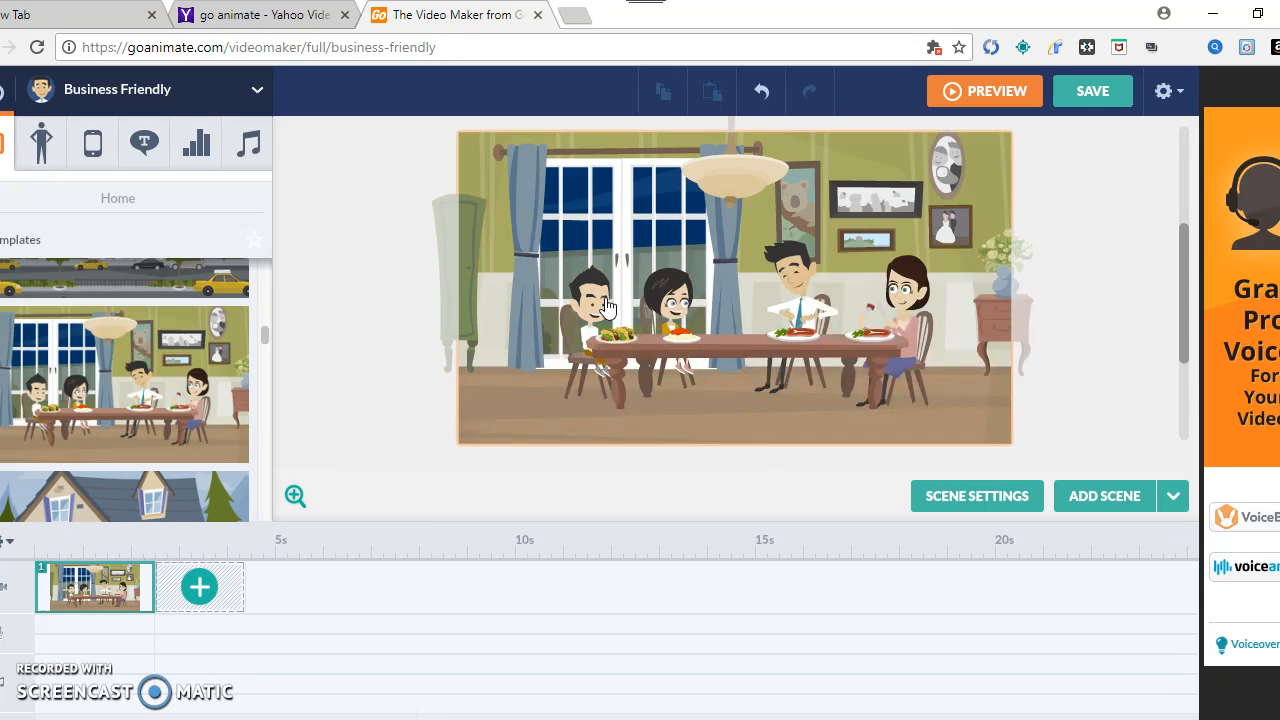
Step: Delete the boy and the girl seated at the dining table
click(591, 311)
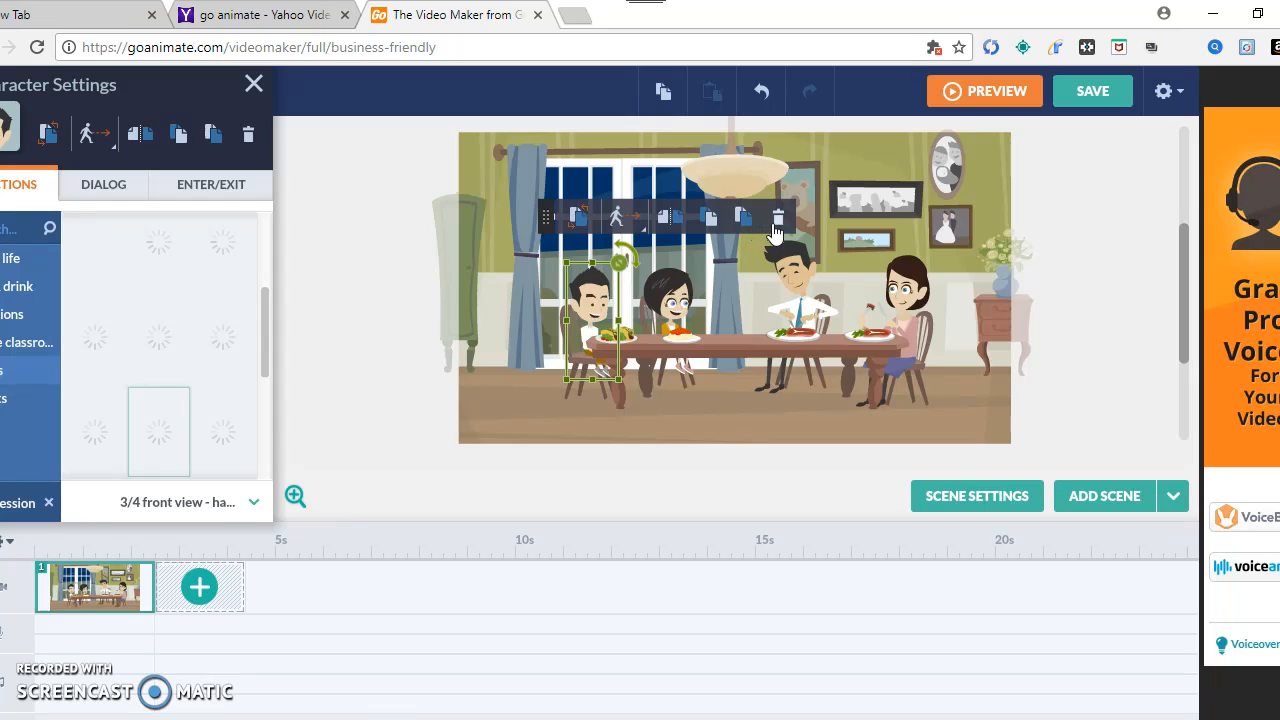
click(777, 220)
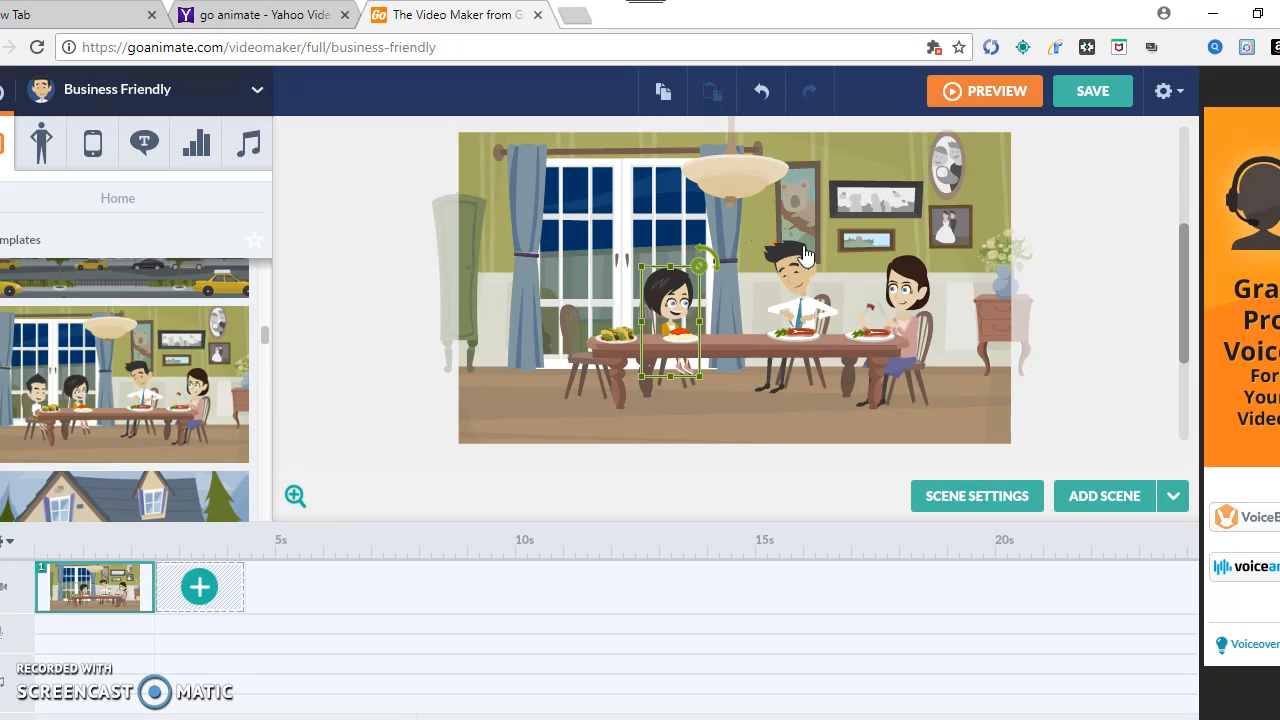
click(853, 221)
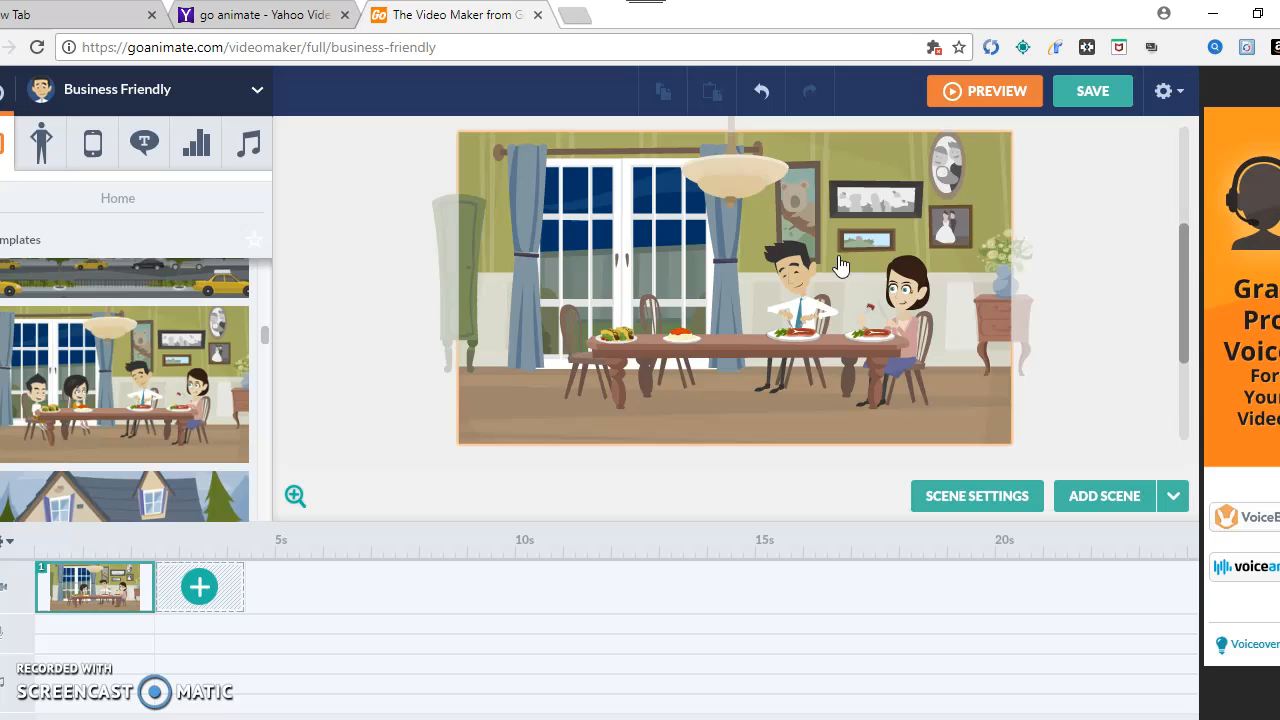
Step: Try the Eat pasta action and a group dining action on the man seated at the table
right_click(798, 326)
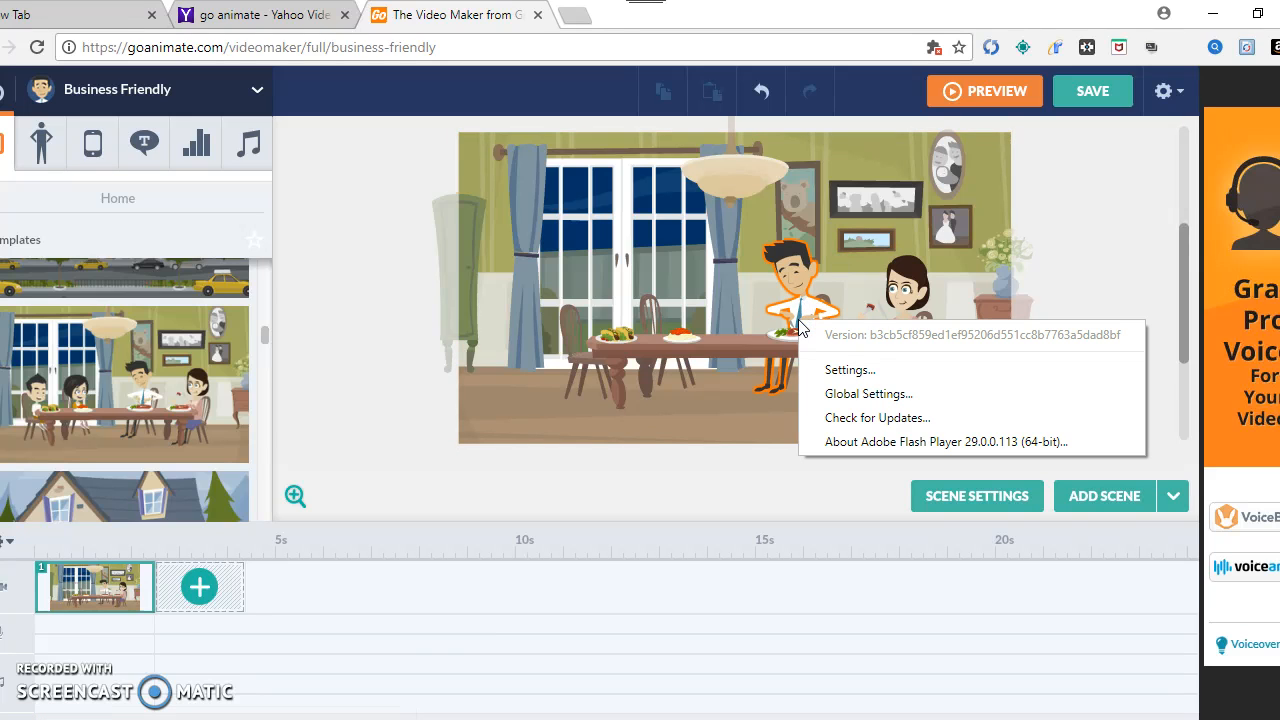
right_click(799, 303)
click(799, 299)
click(799, 299)
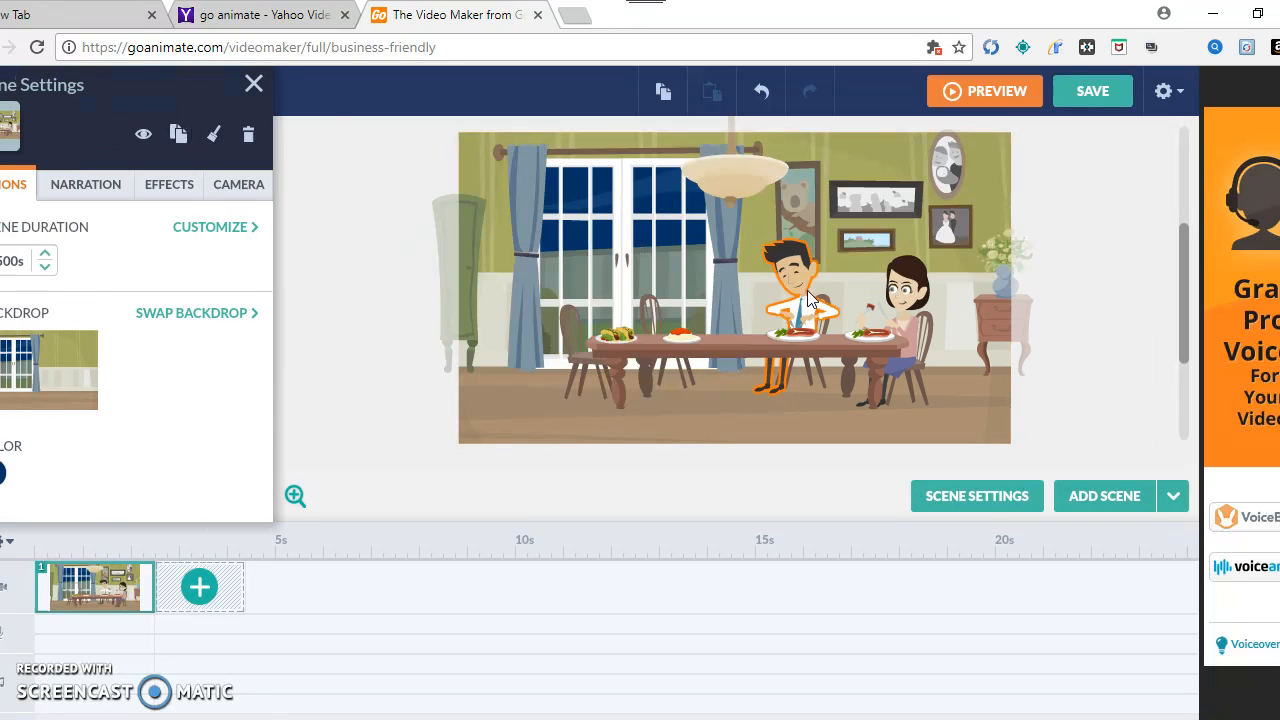
click(803, 299)
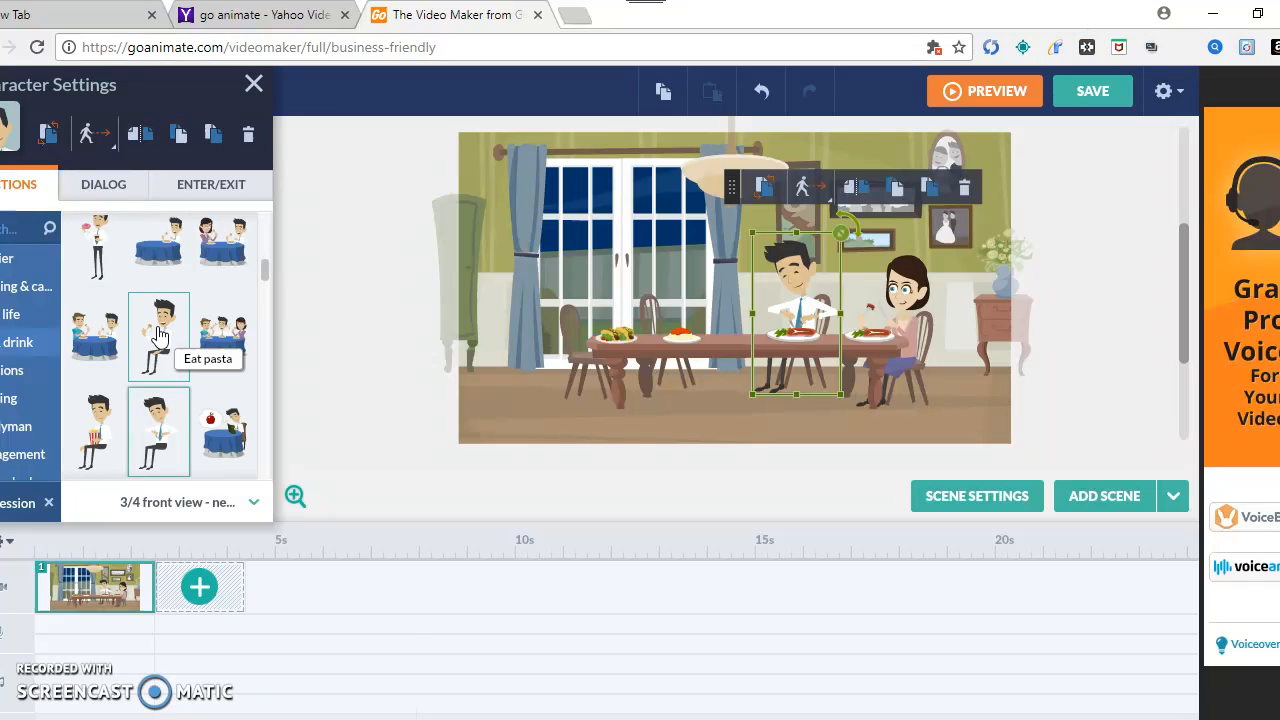
click(159, 336)
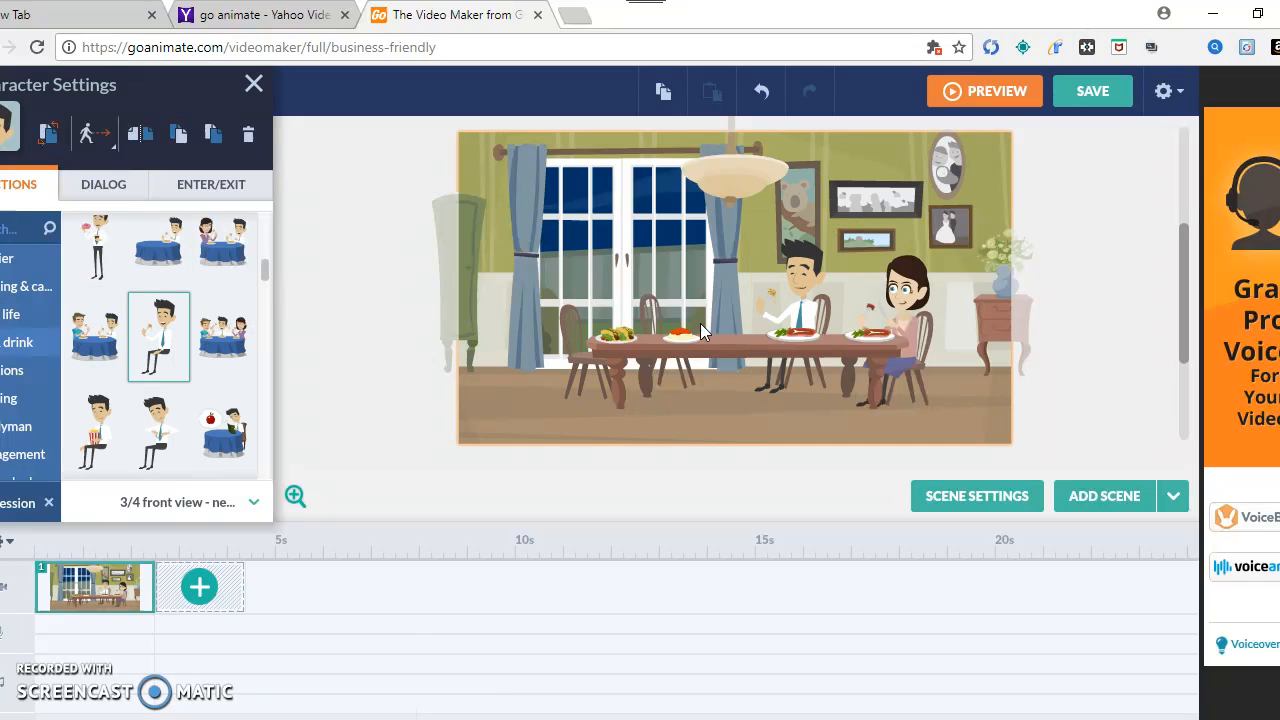
click(238, 332)
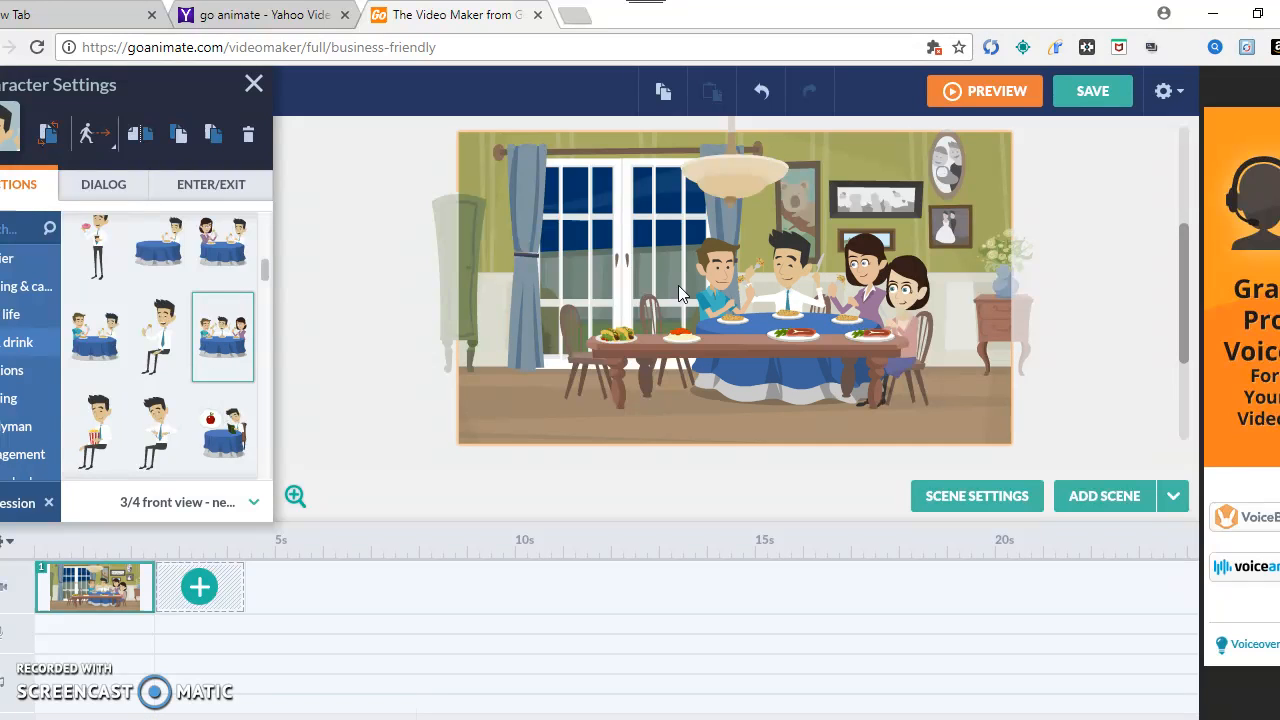
Step: Delete the man with his dining group and the woman seated at the table's end
click(797, 318)
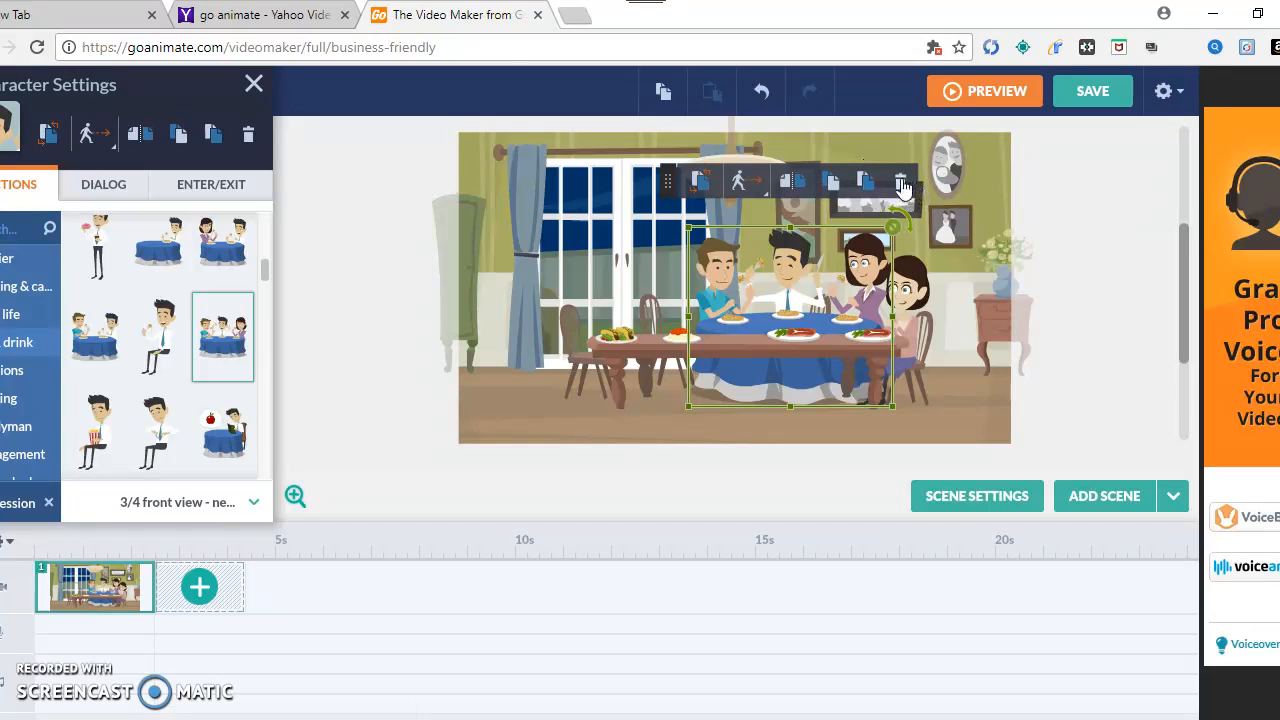
click(905, 285)
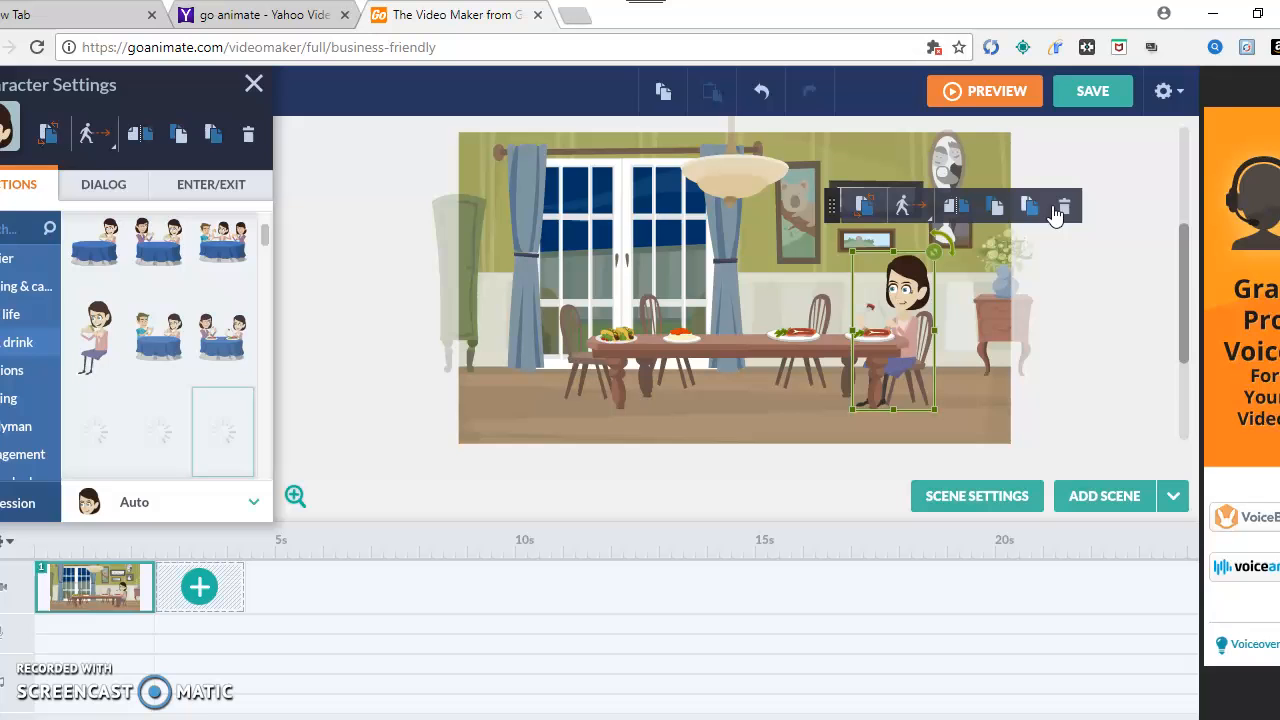
click(1056, 216)
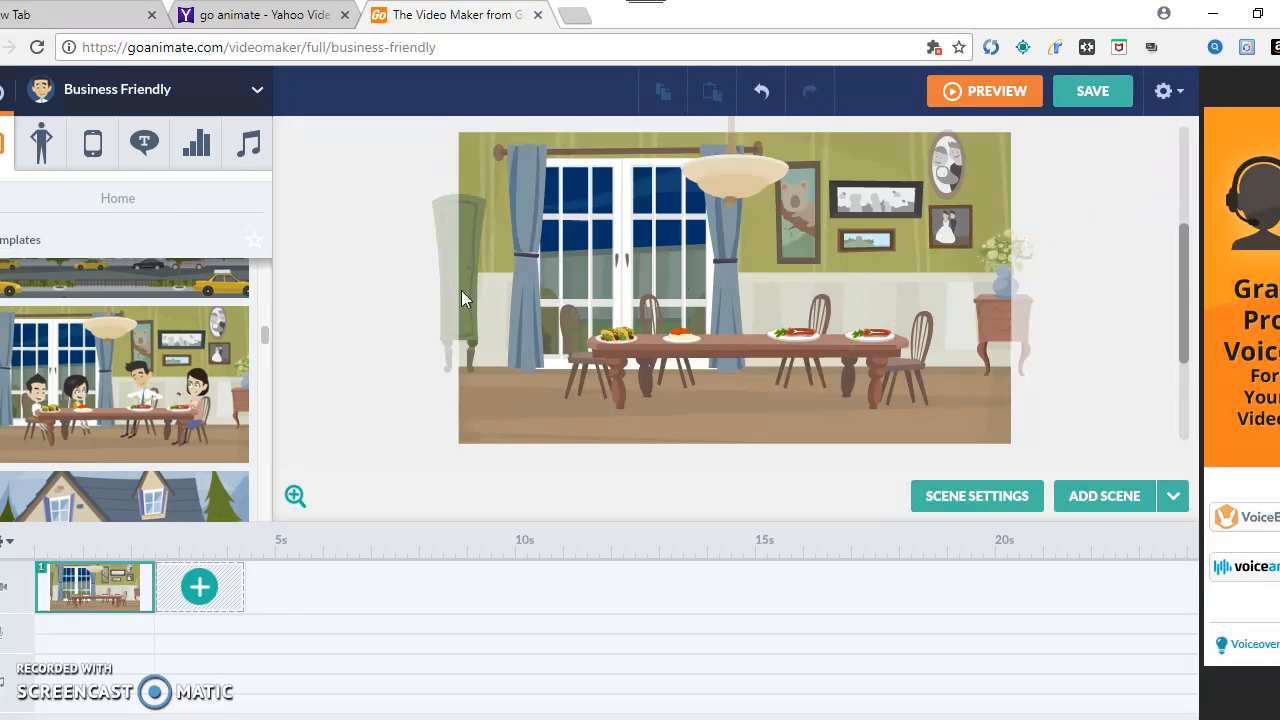
Step: Add the custom male character in the green shirt beside the dining table's second plate from the right
click(41, 143)
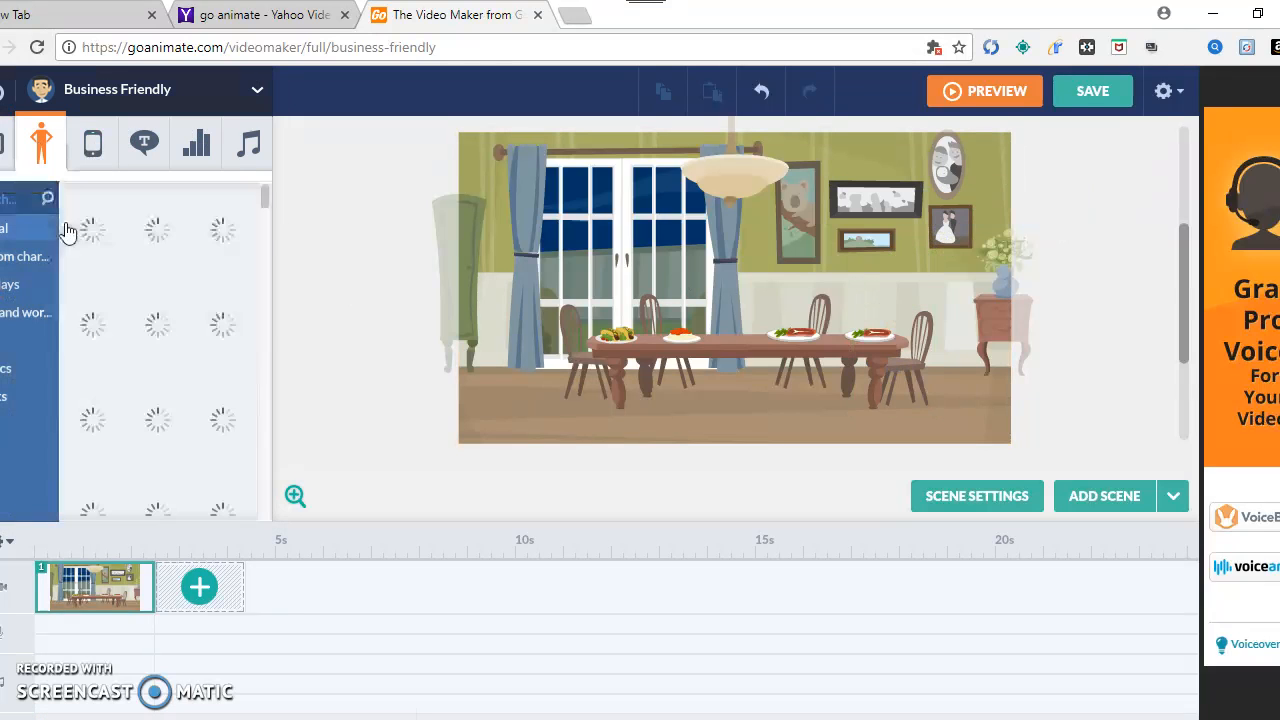
click(40, 256)
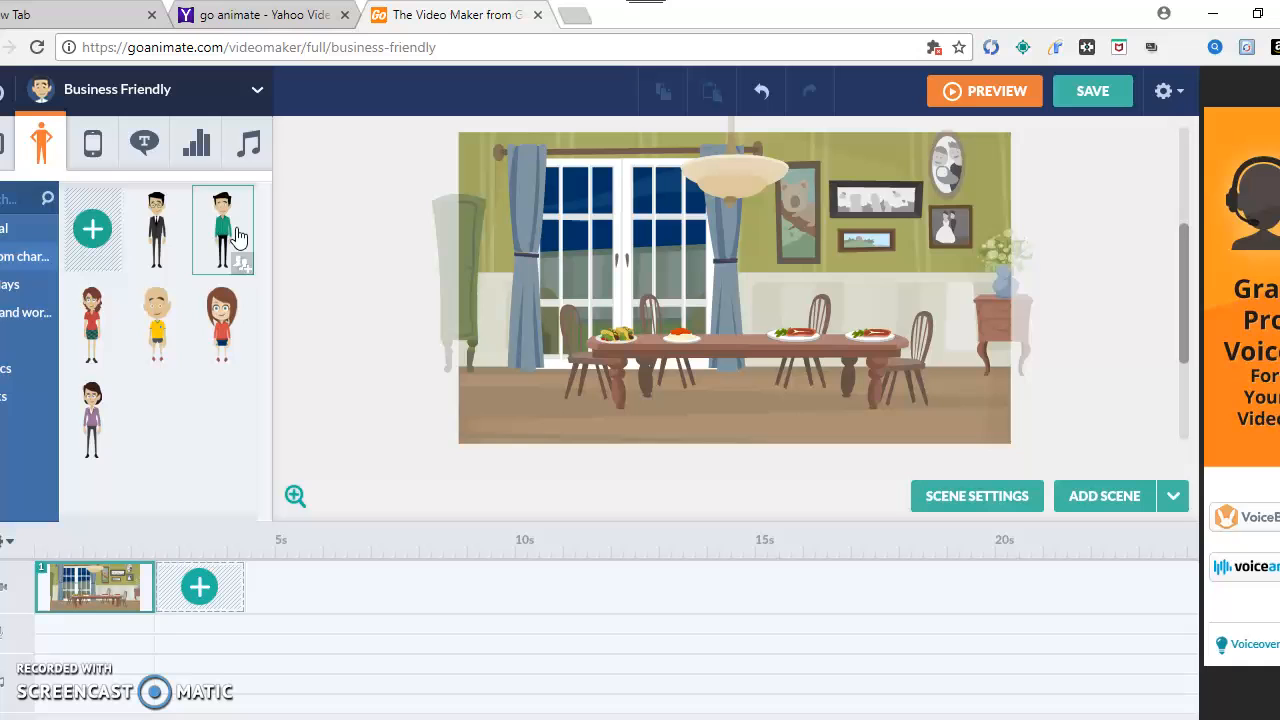
drag(738, 308, 806, 312)
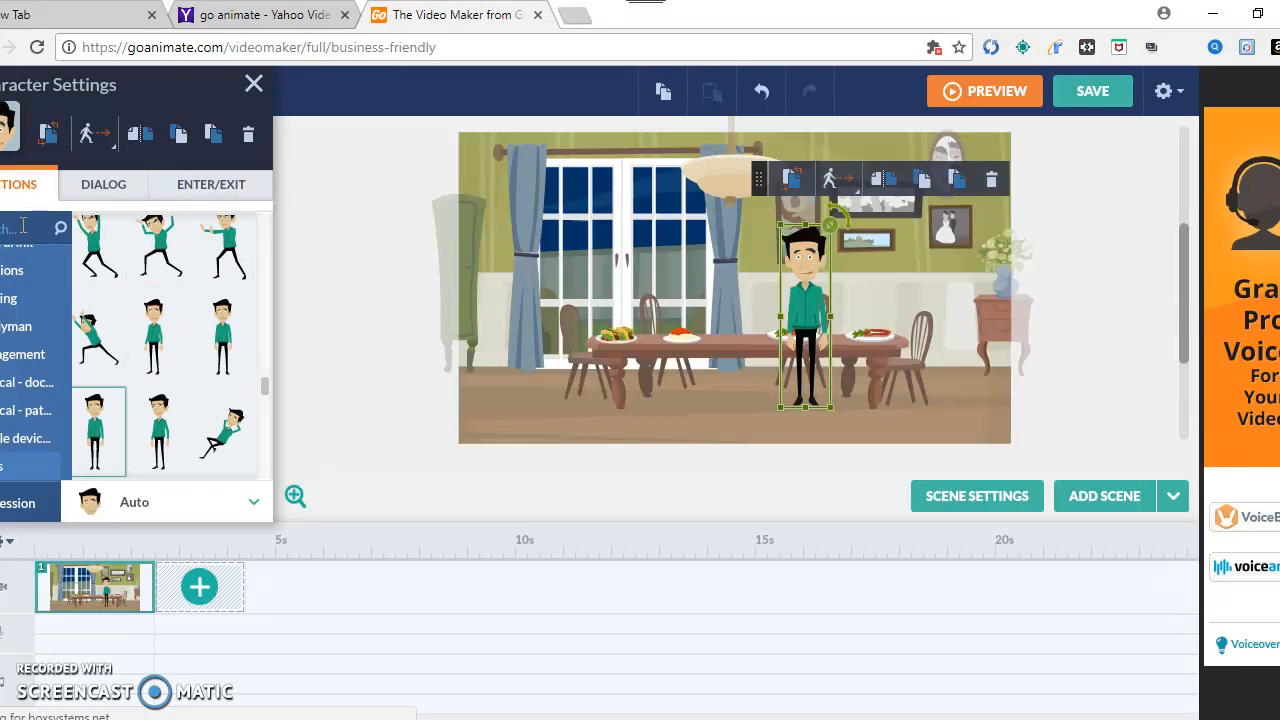
Step: Search the green-shirted character's actions for sitting poses and apply a chair-seated pose to him
mouse_move(22, 226)
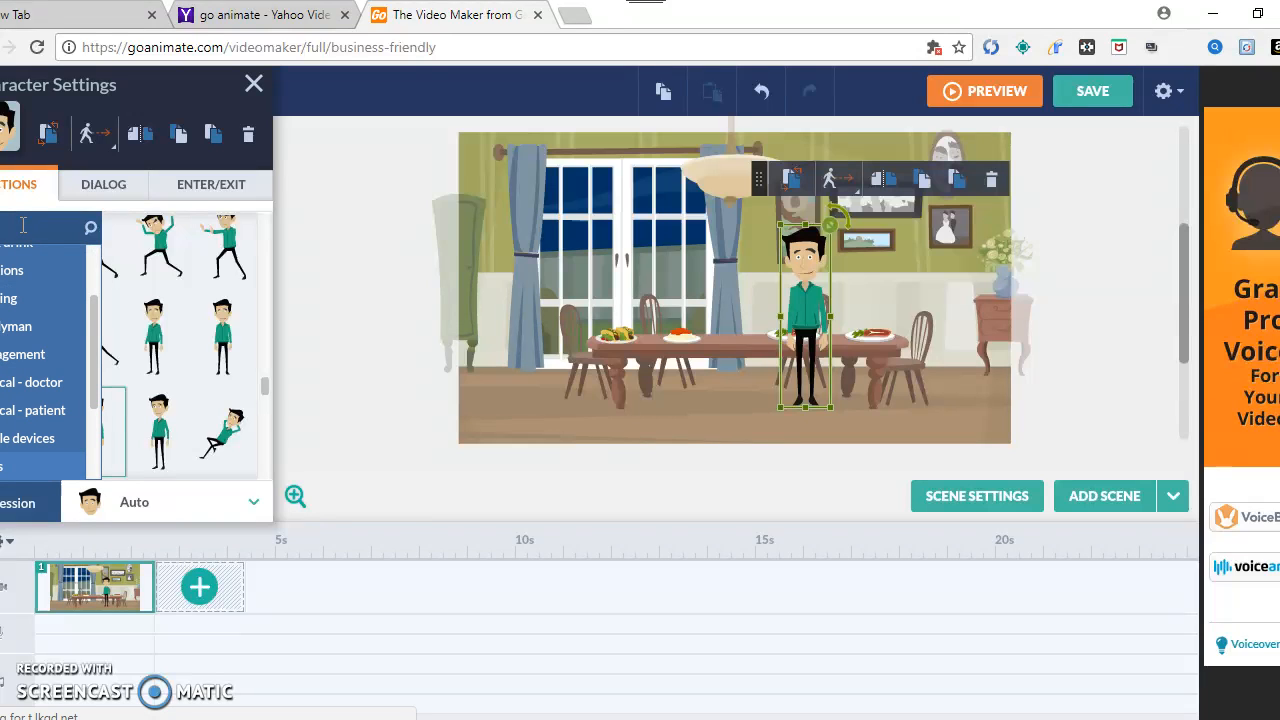
key(Return)
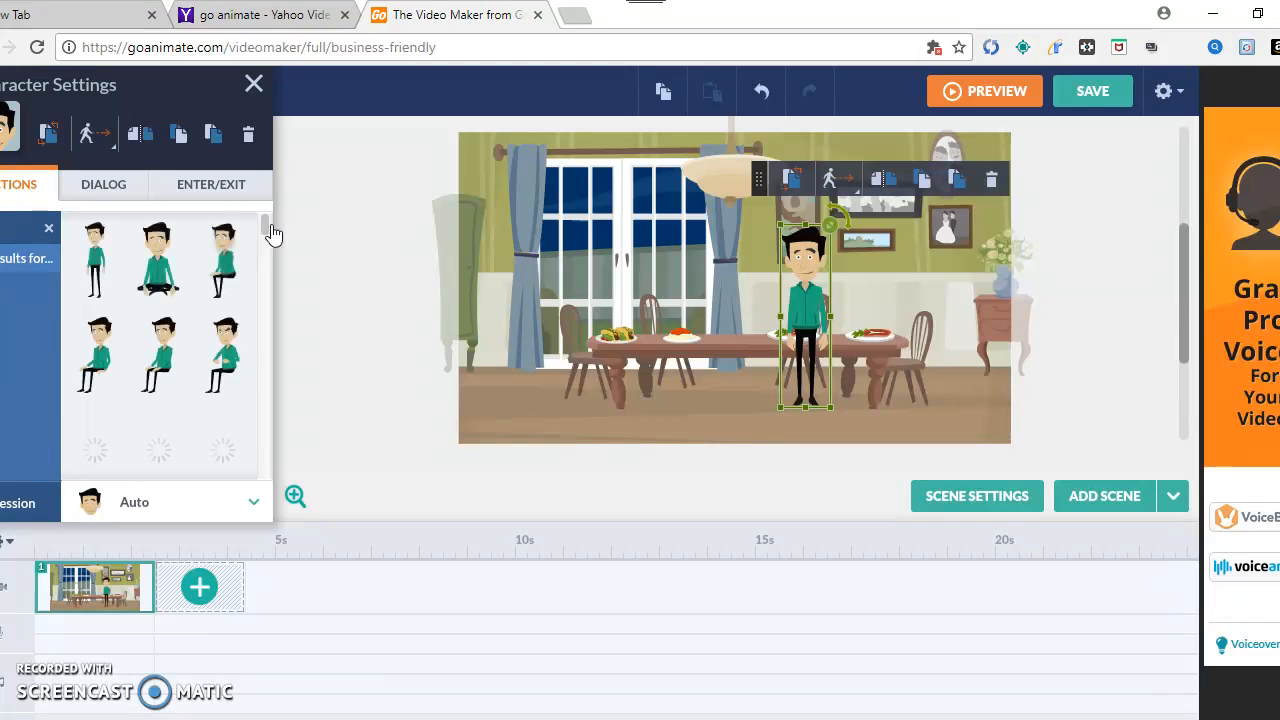
click(95, 355)
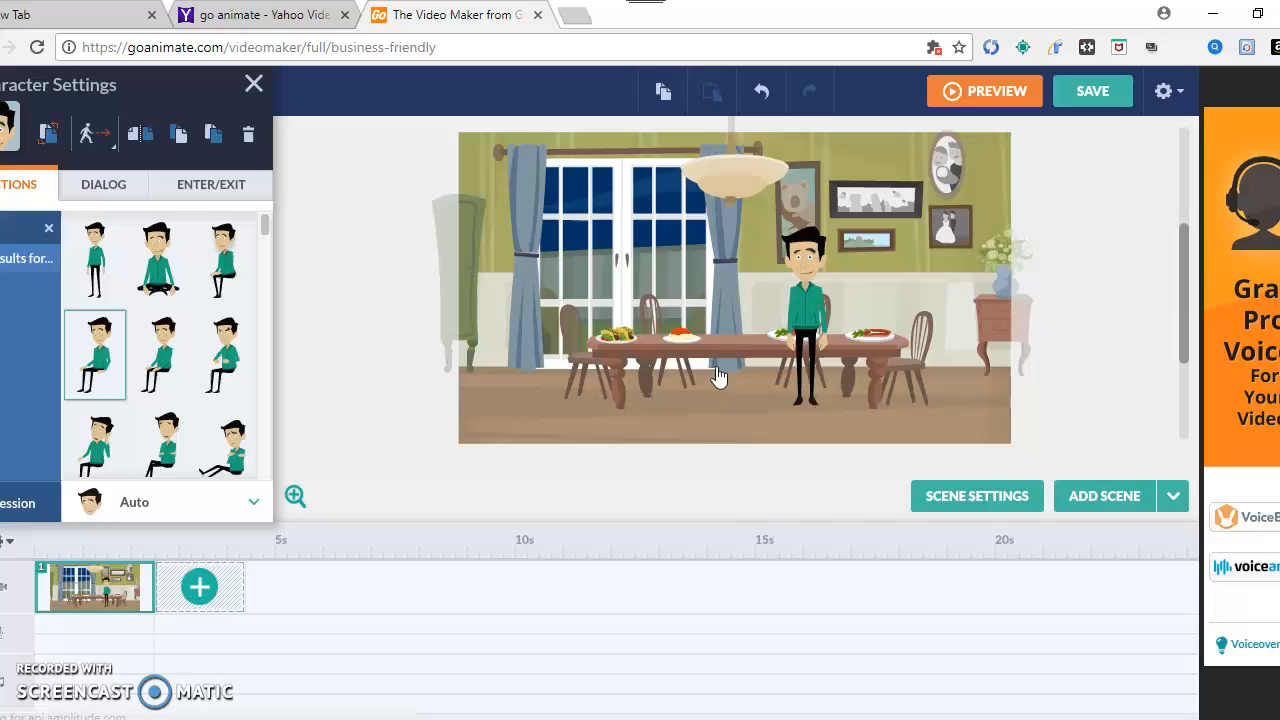
Step: Move the seated green-shirted character slightly left so he lines up with his plate, and deselect him
click(822, 310)
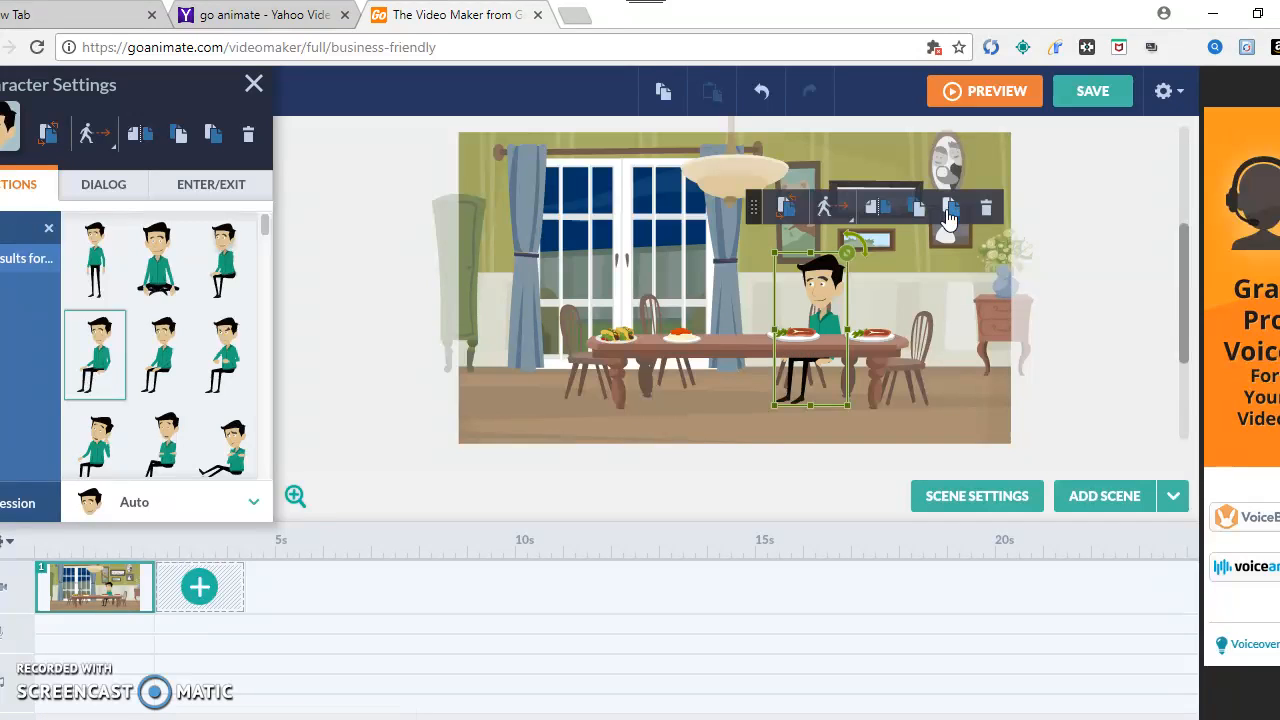
drag(833, 300, 822, 300)
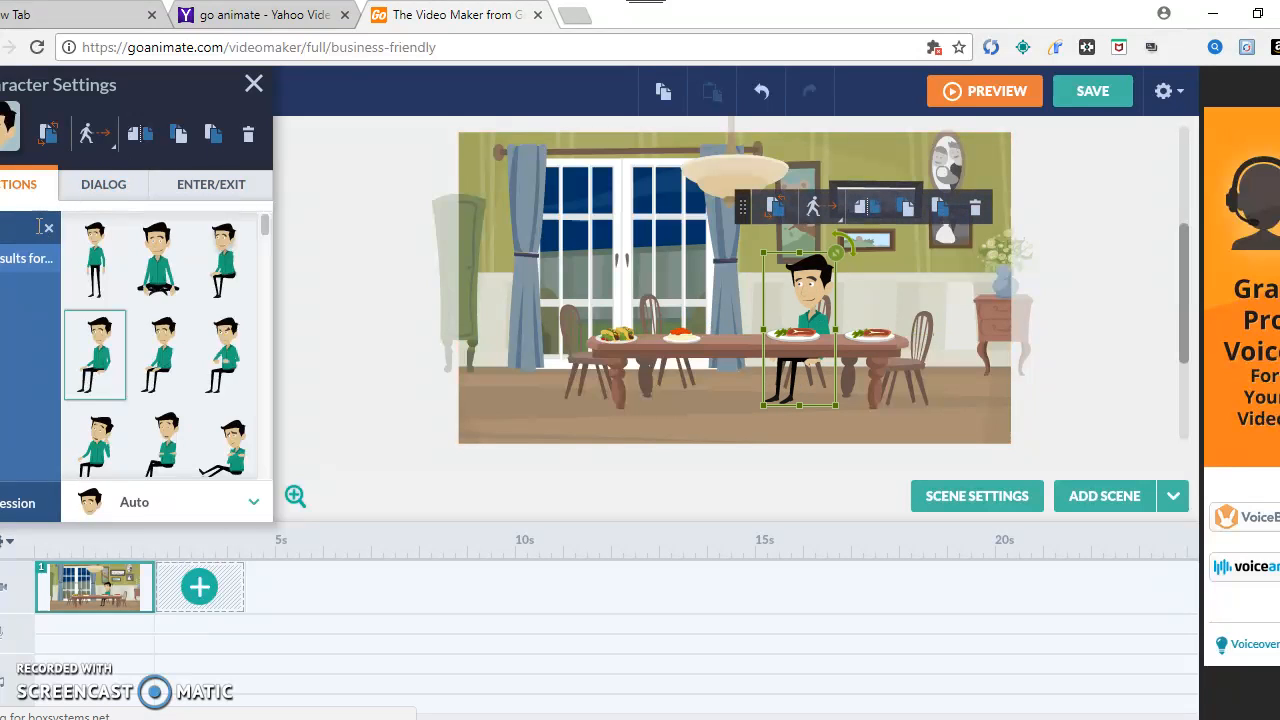
click(390, 238)
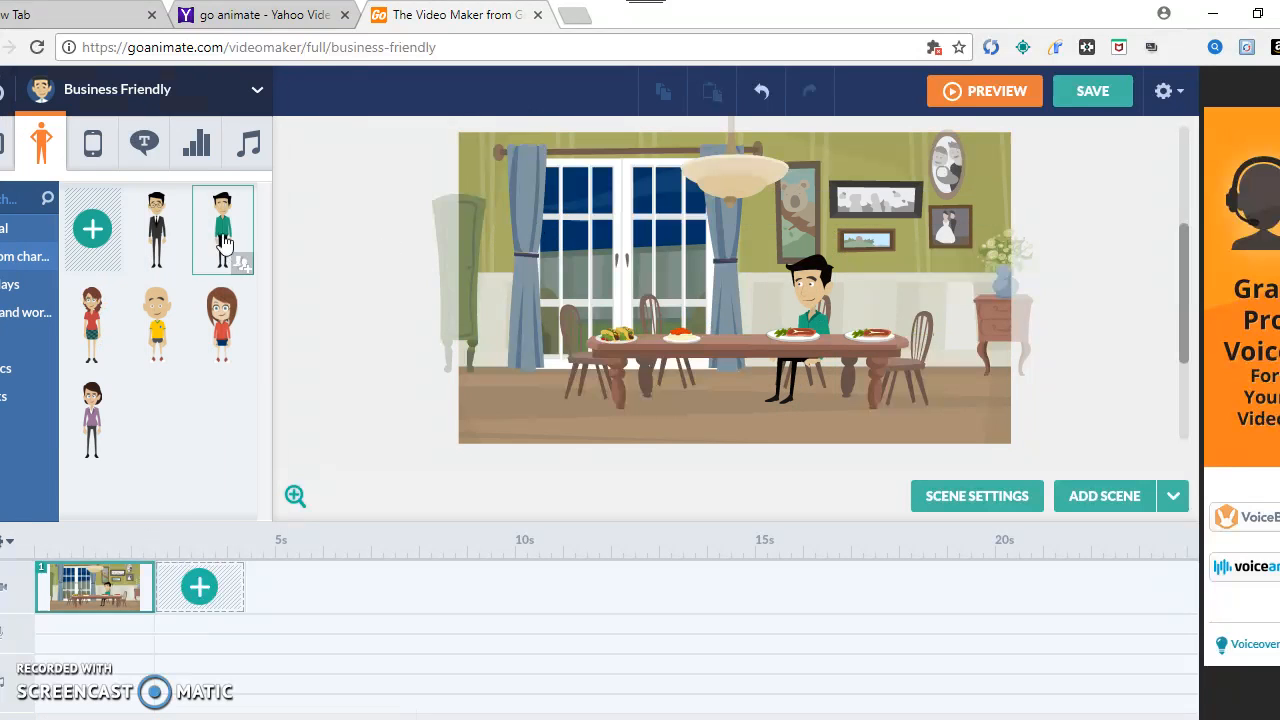
Step: Add the custom female character in the red shirt and plaid skirt at the right end of the dining table
click(100, 333)
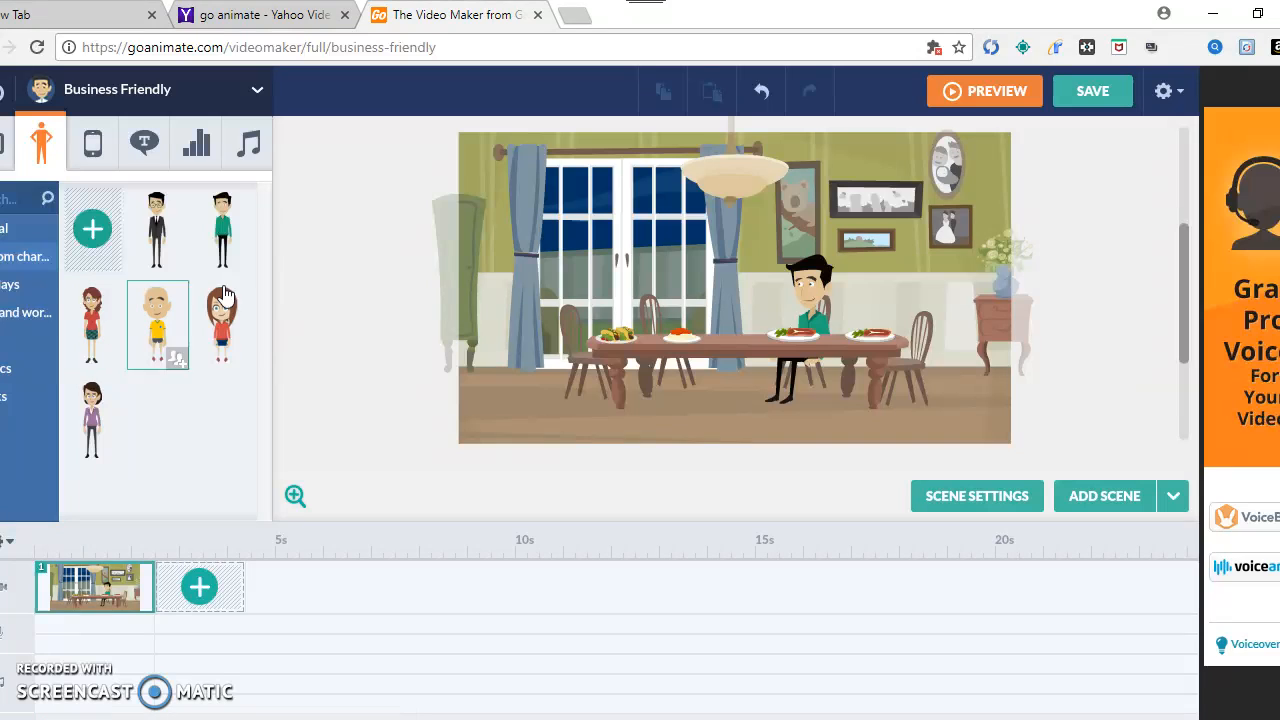
drag(735, 283, 885, 310)
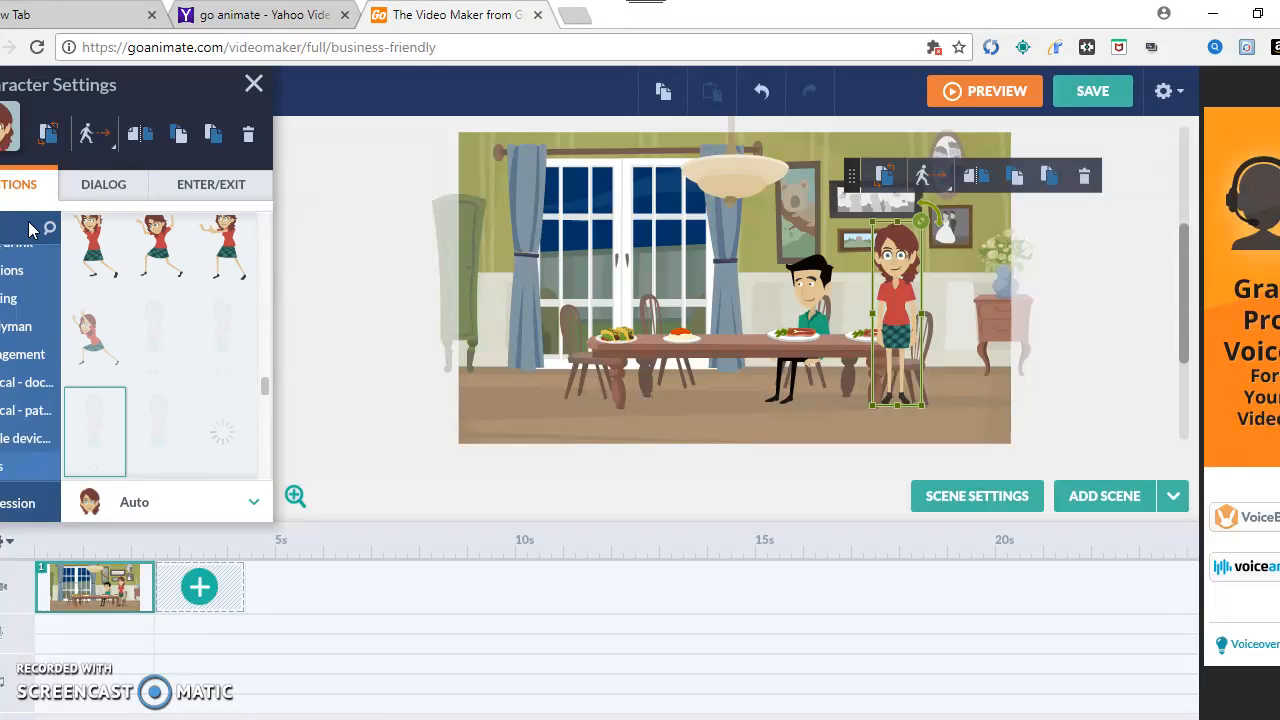
click(152, 243)
Step: Search the red-shirted woman's actions for "sit", apply a chair-seated pose facing the table, and deselect her
mouse_move(33, 228)
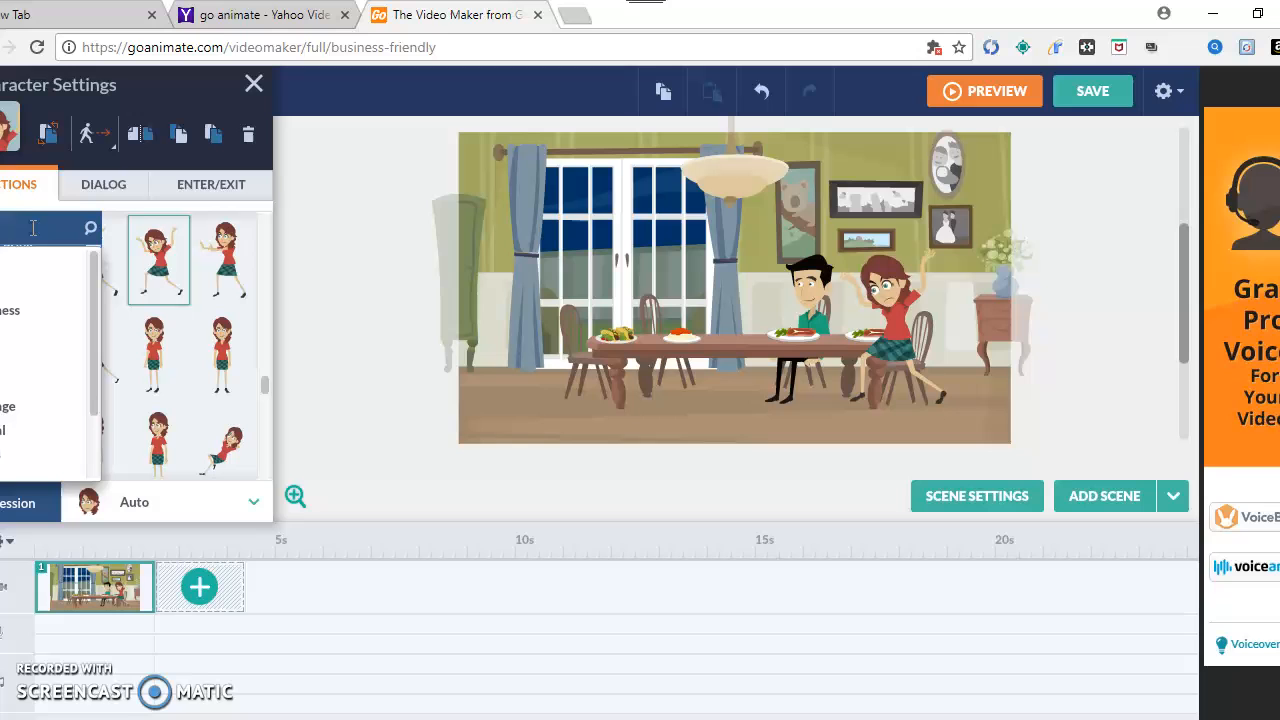
click(14, 229)
text(sit)
key(Return)
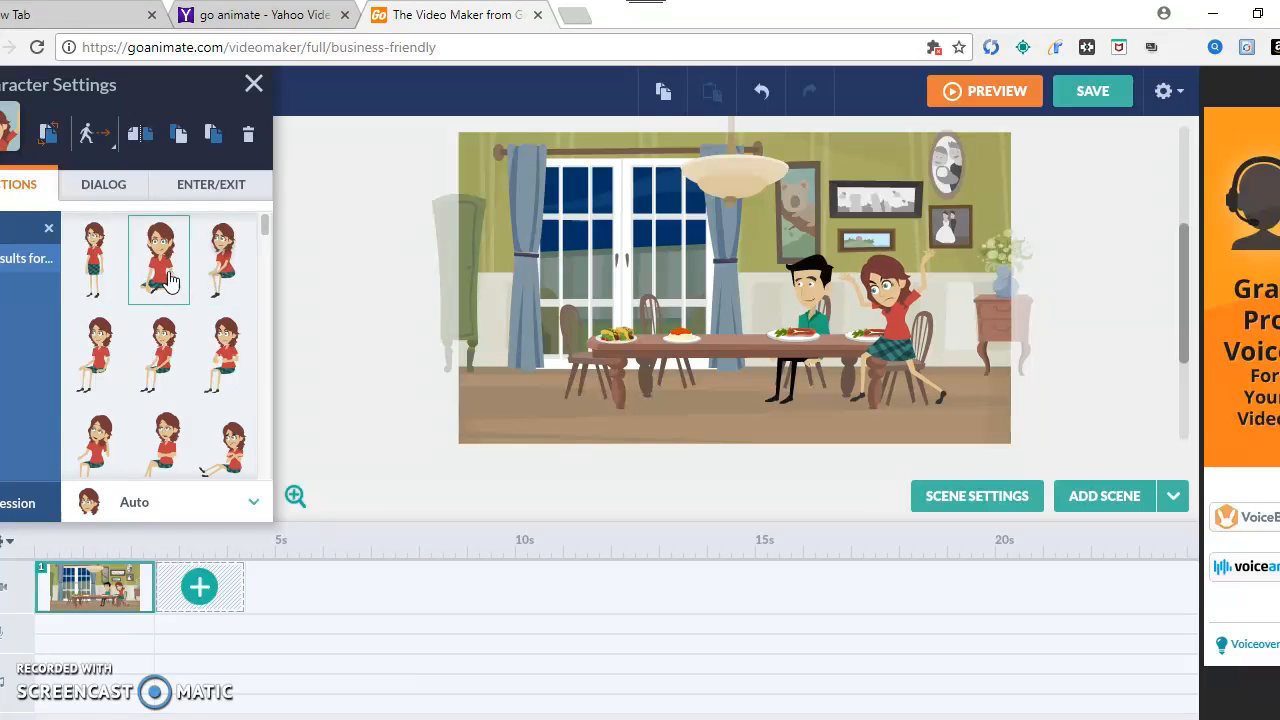
click(103, 360)
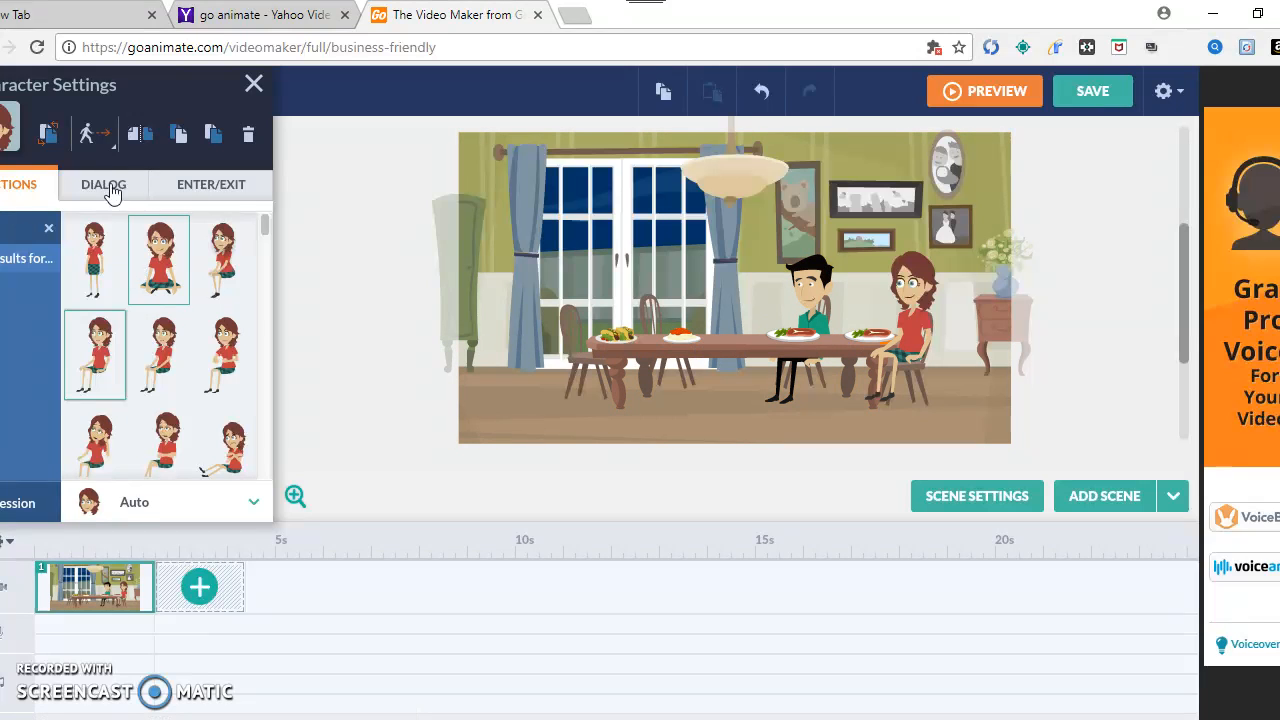
click(366, 226)
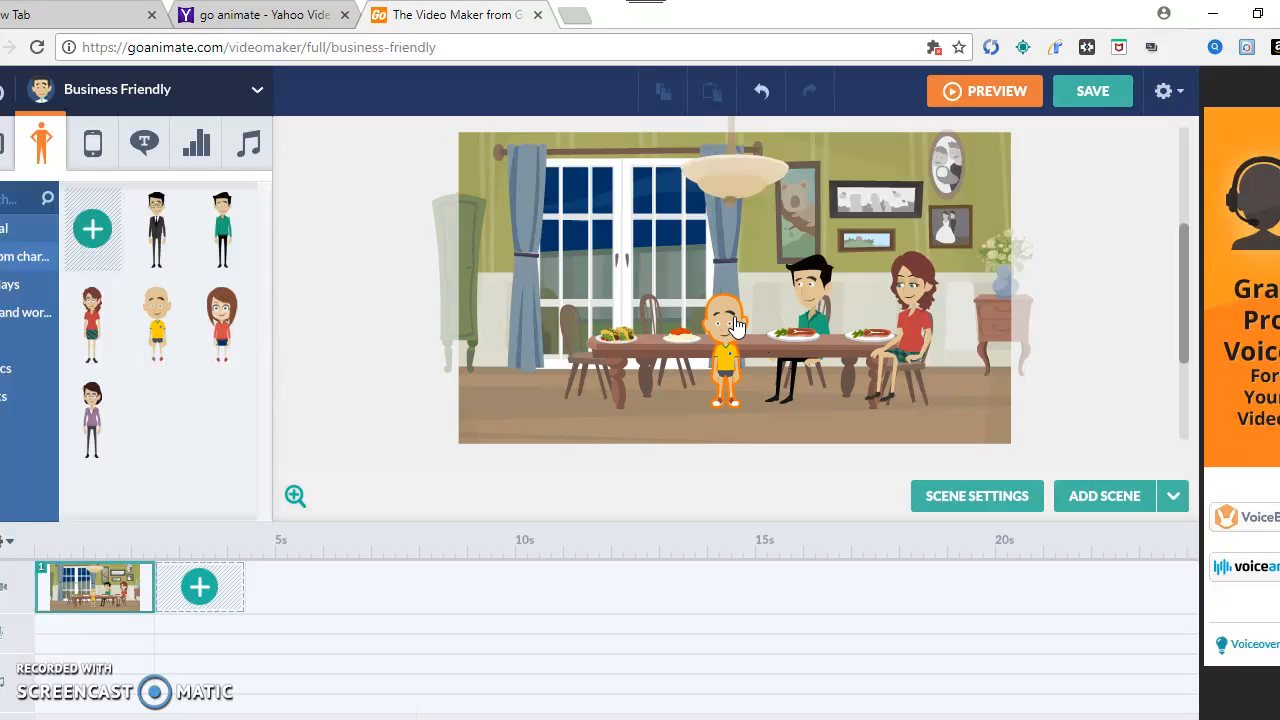
Step: Place the custom bald boy in the yellow shirt at the table's left end and apply a sitting pose from his action search
drag(735, 325, 580, 326)
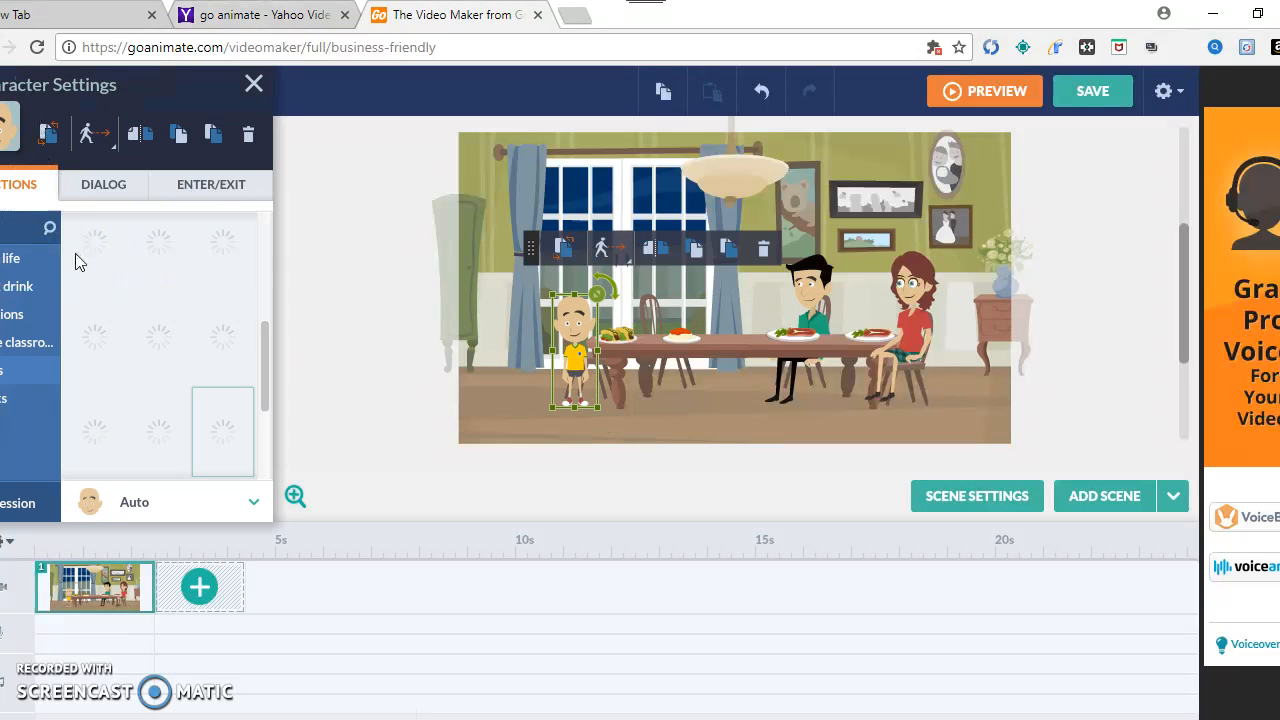
click(31, 229)
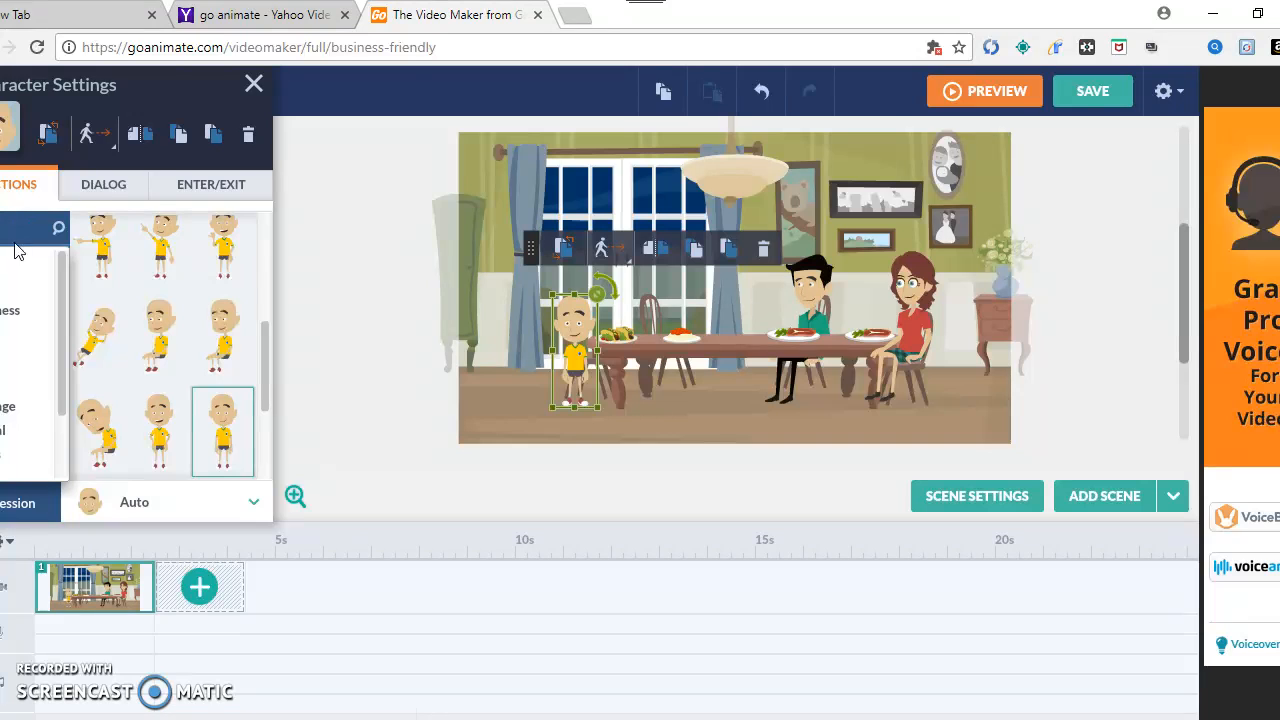
click(13, 274)
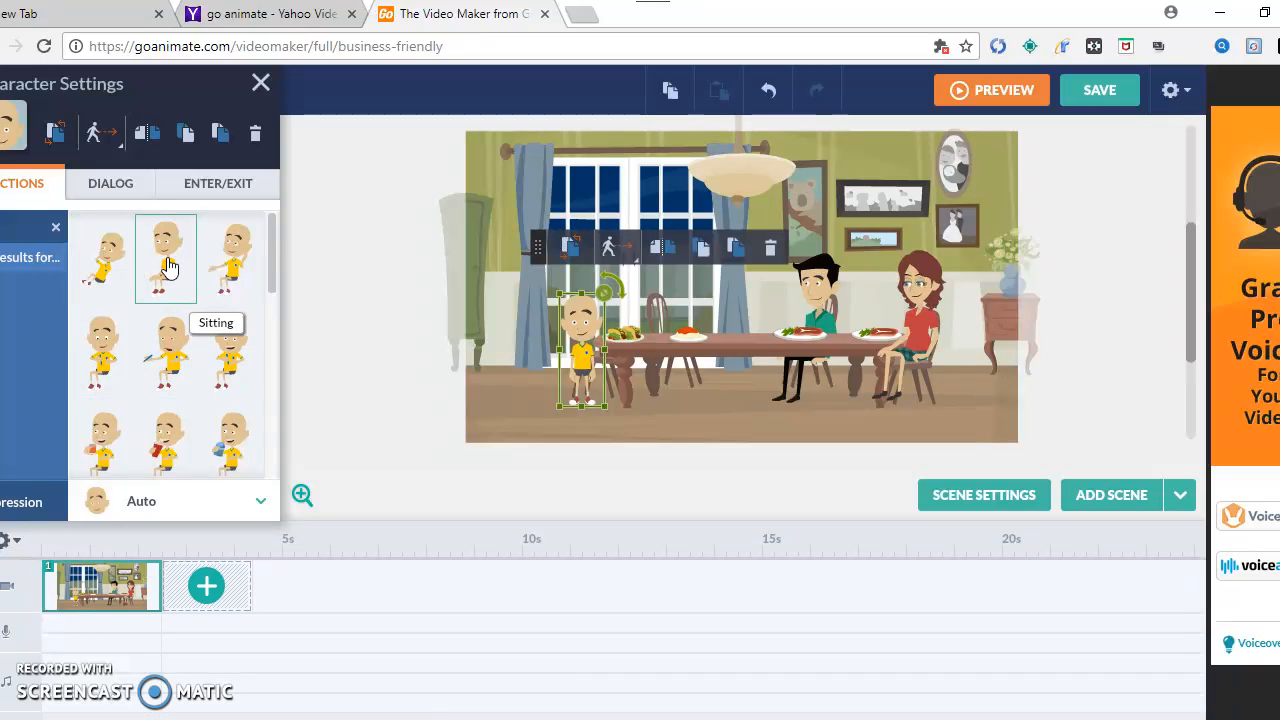
click(166, 264)
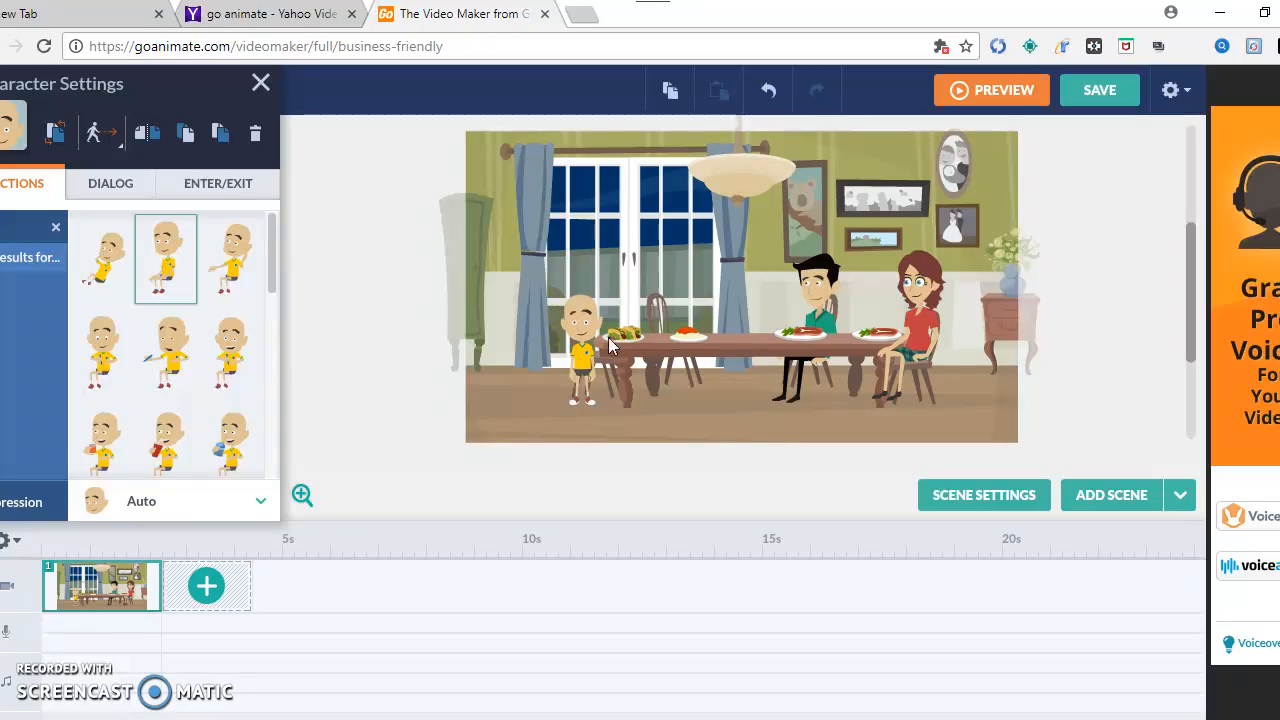
Step: Flip the bald boy to face the table, position him on the left chair, and send him behind the table
click(585, 354)
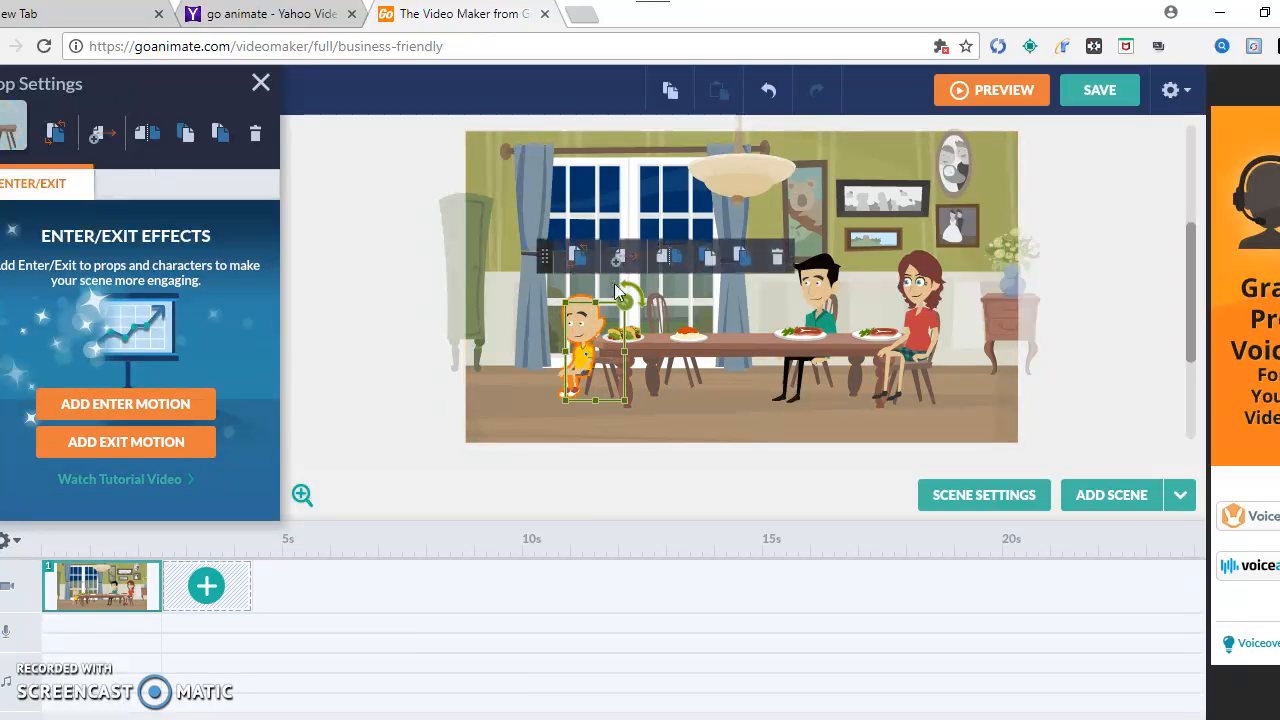
click(590, 342)
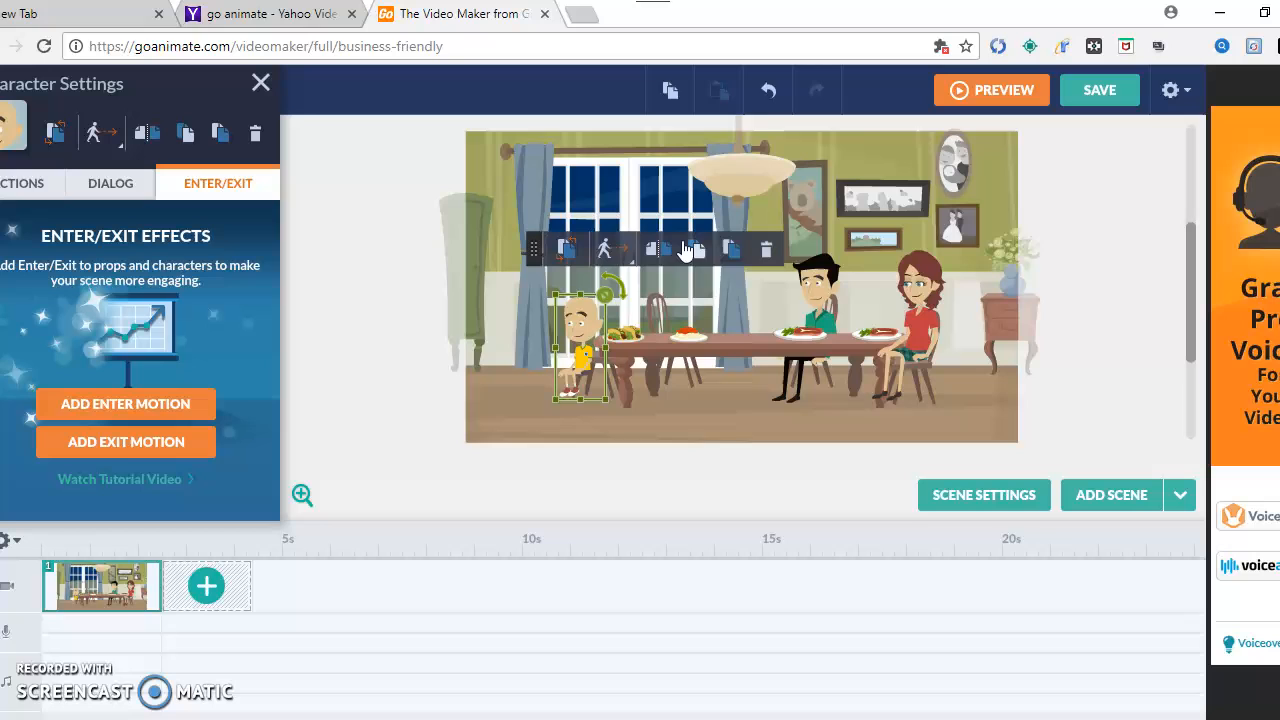
click(665, 253)
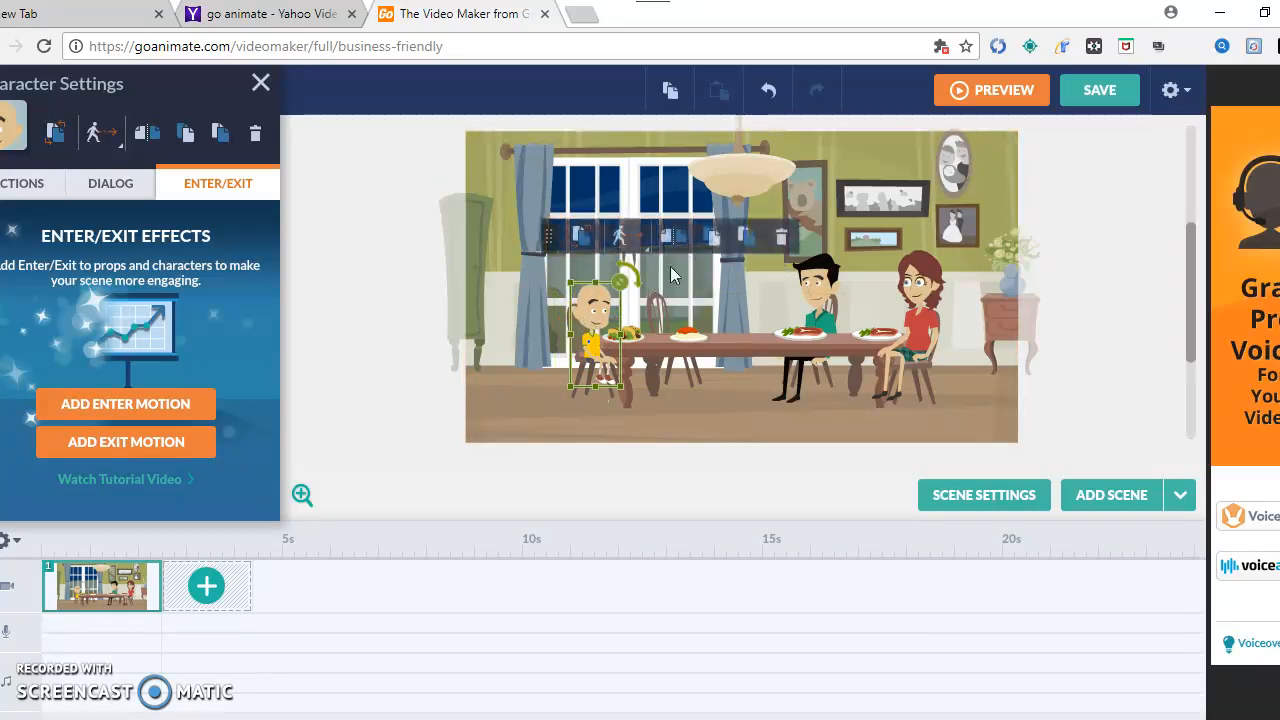
click(742, 240)
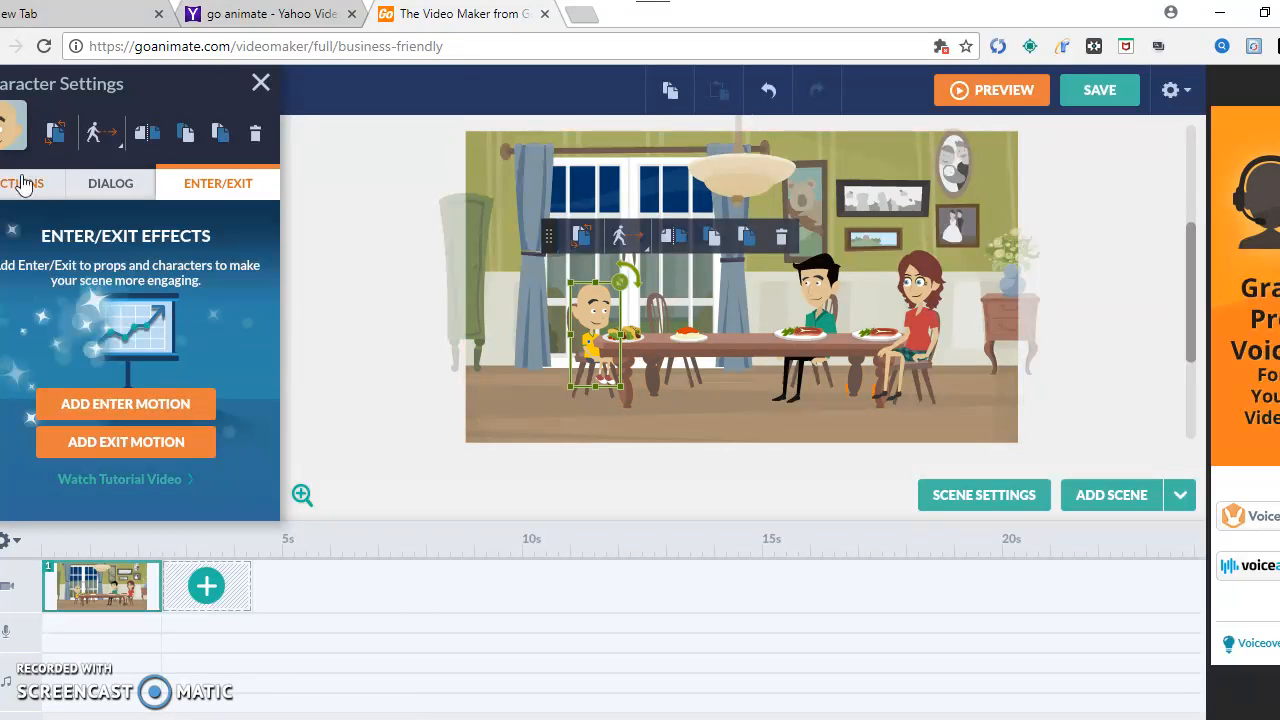
click(26, 187)
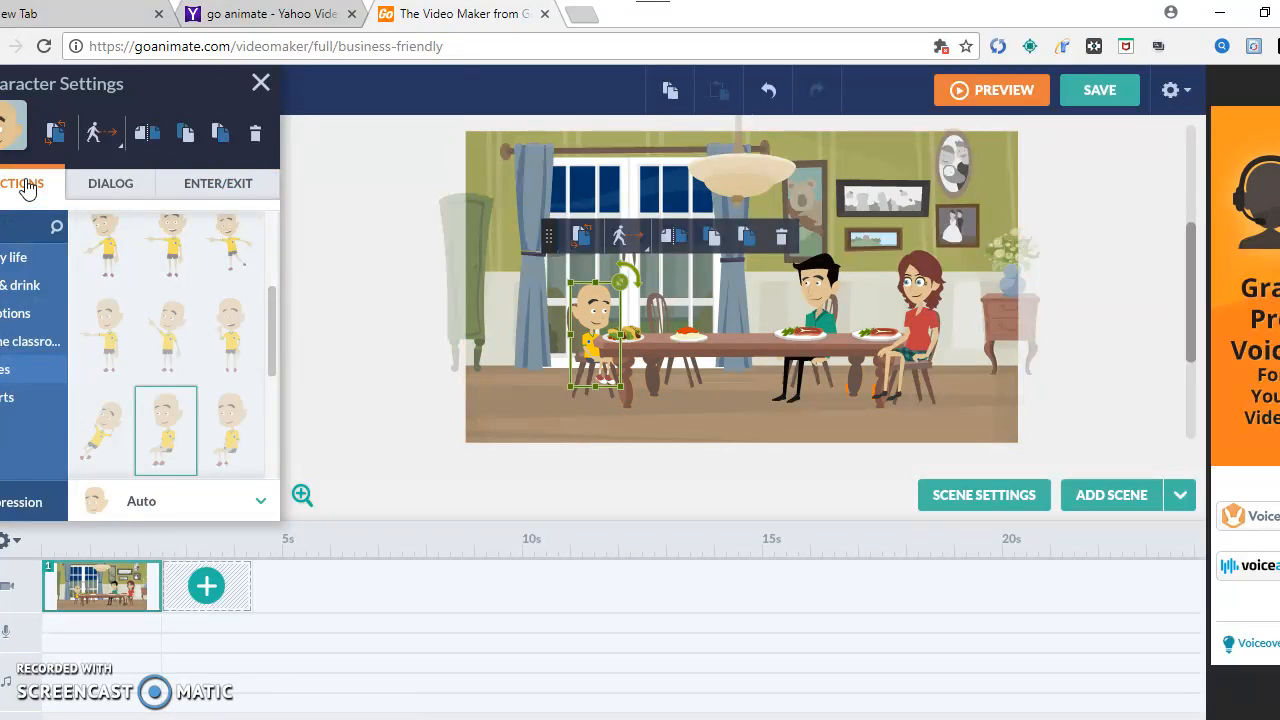
click(358, 270)
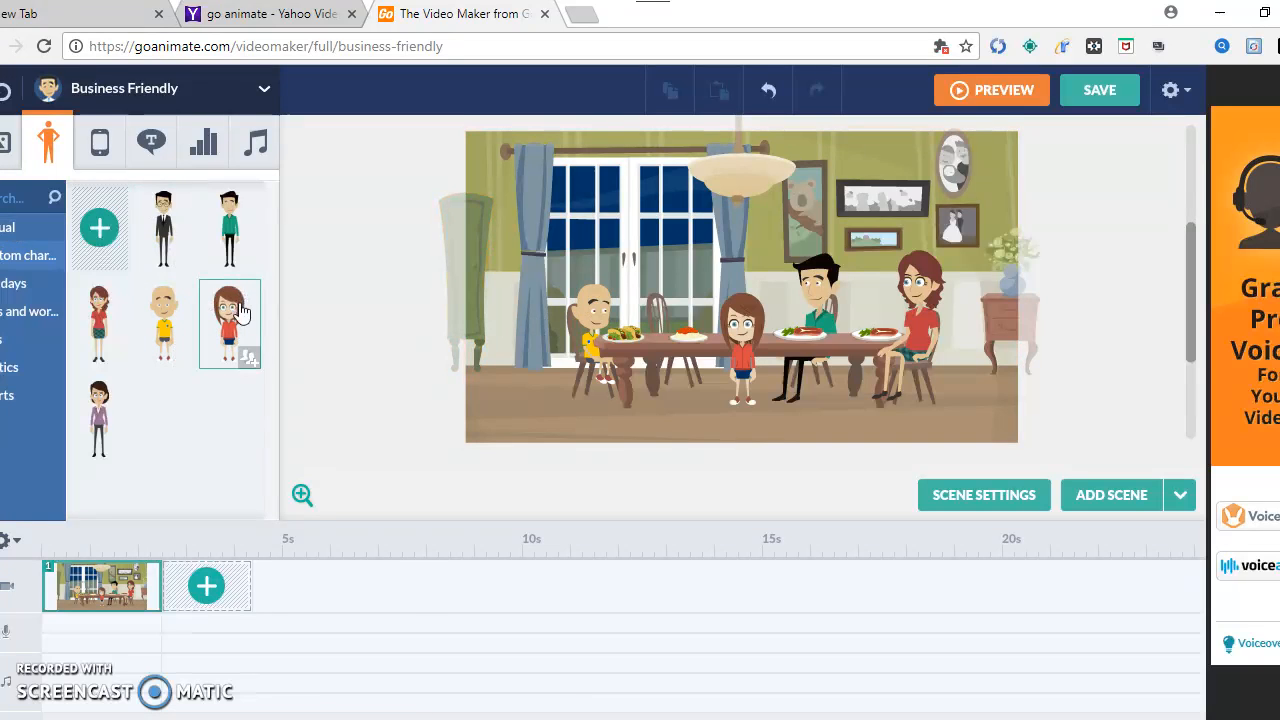
Step: Place the custom long-haired girl behind the second plate from the left, seated in a pose found by searching "sit"
drag(745, 340, 675, 310)
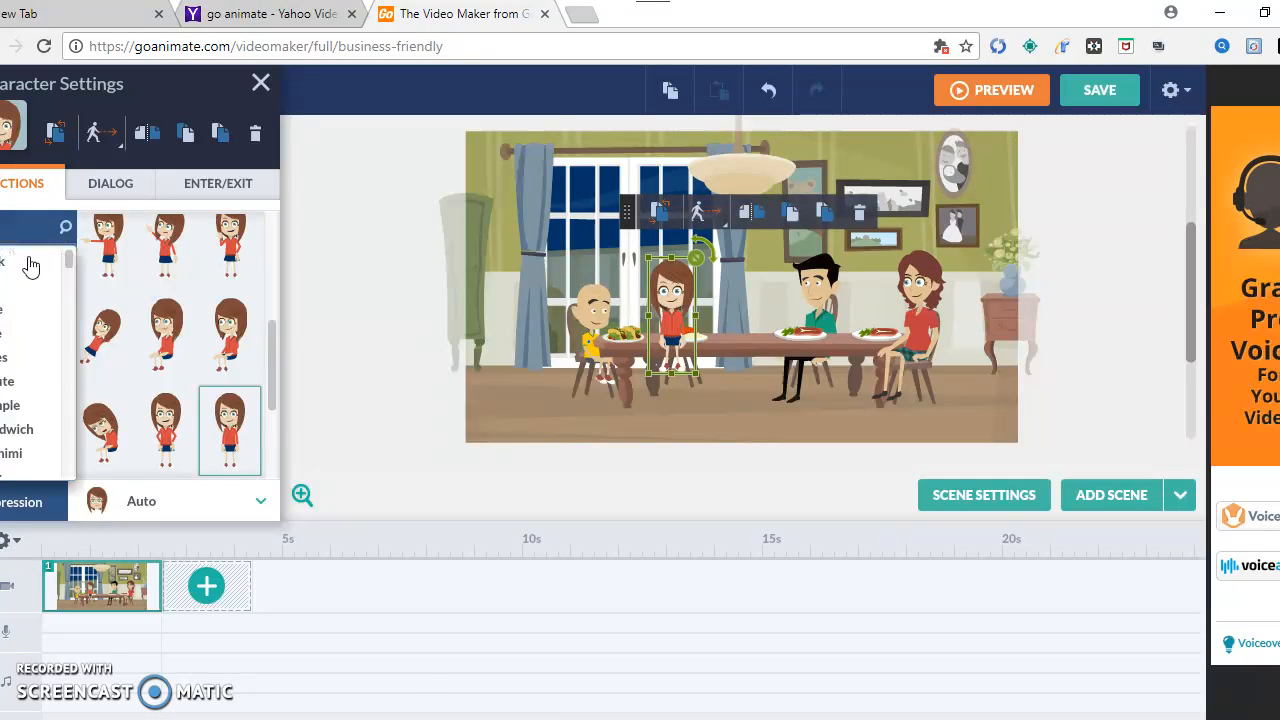
text(sit)
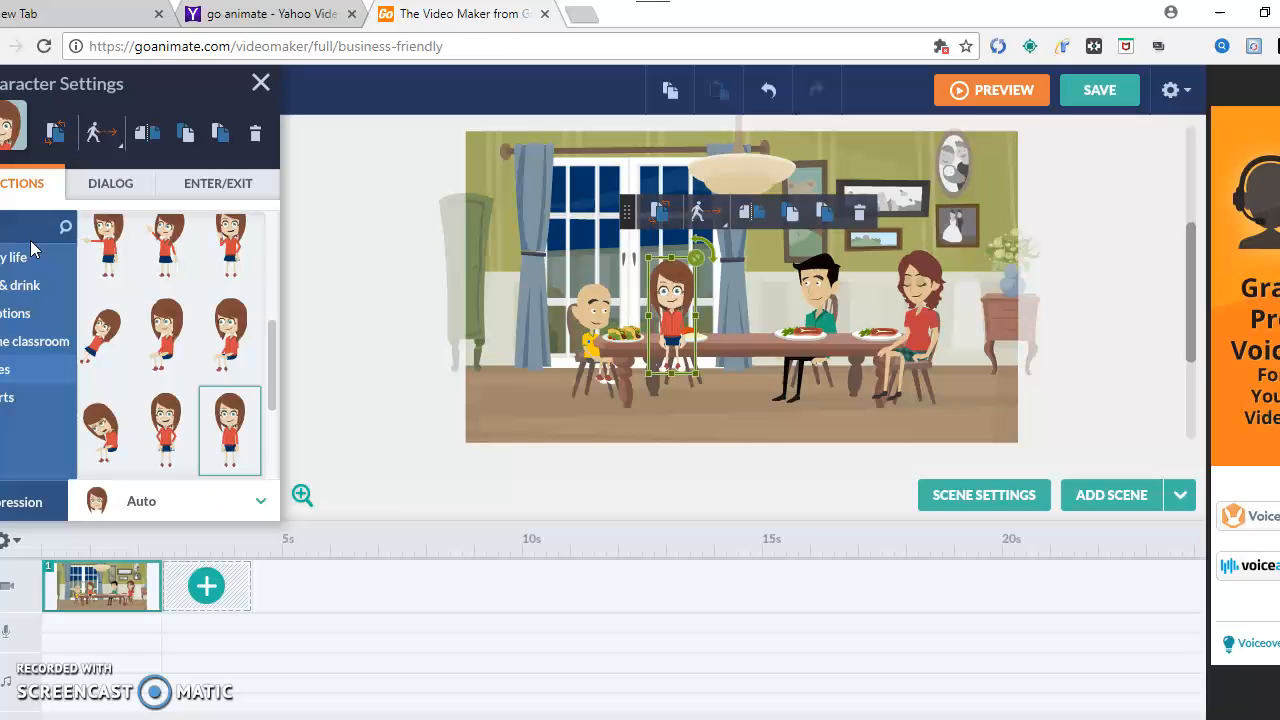
key(Return)
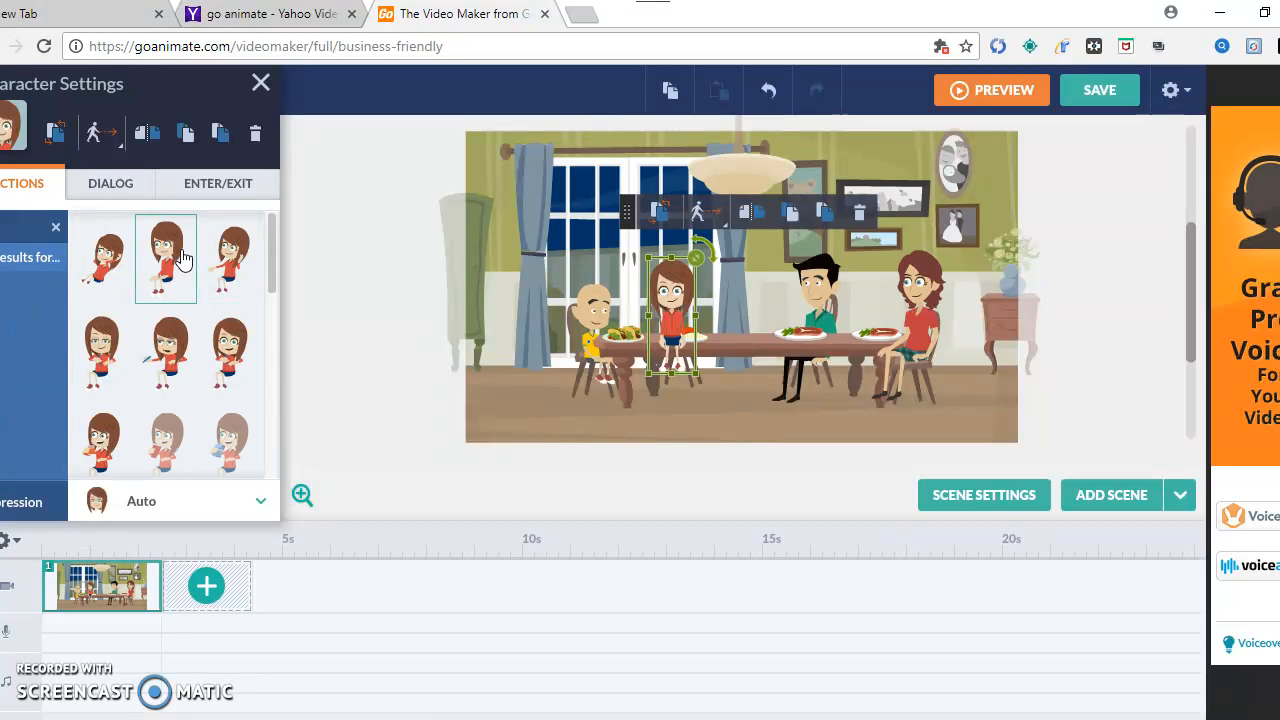
click(176, 268)
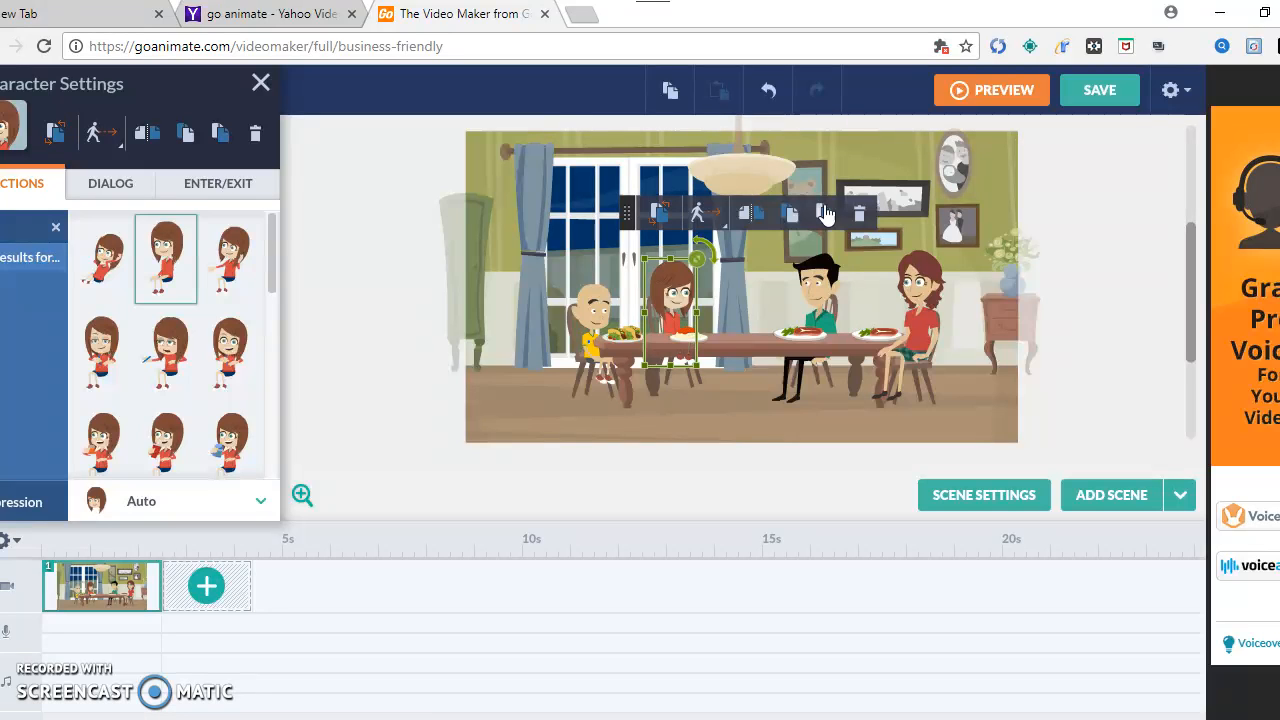
drag(675, 300, 678, 302)
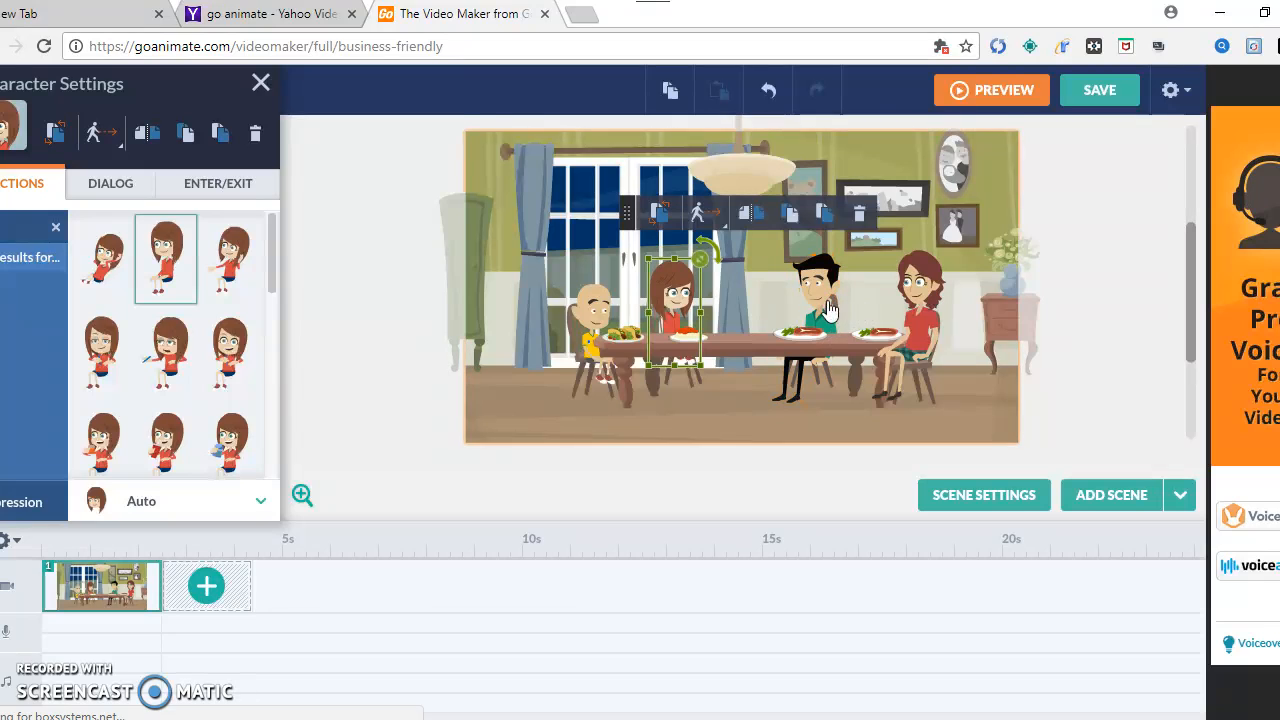
Step: Start a text-to-speech dialog for the green-shirted man, choosing the male English voice James
click(825, 310)
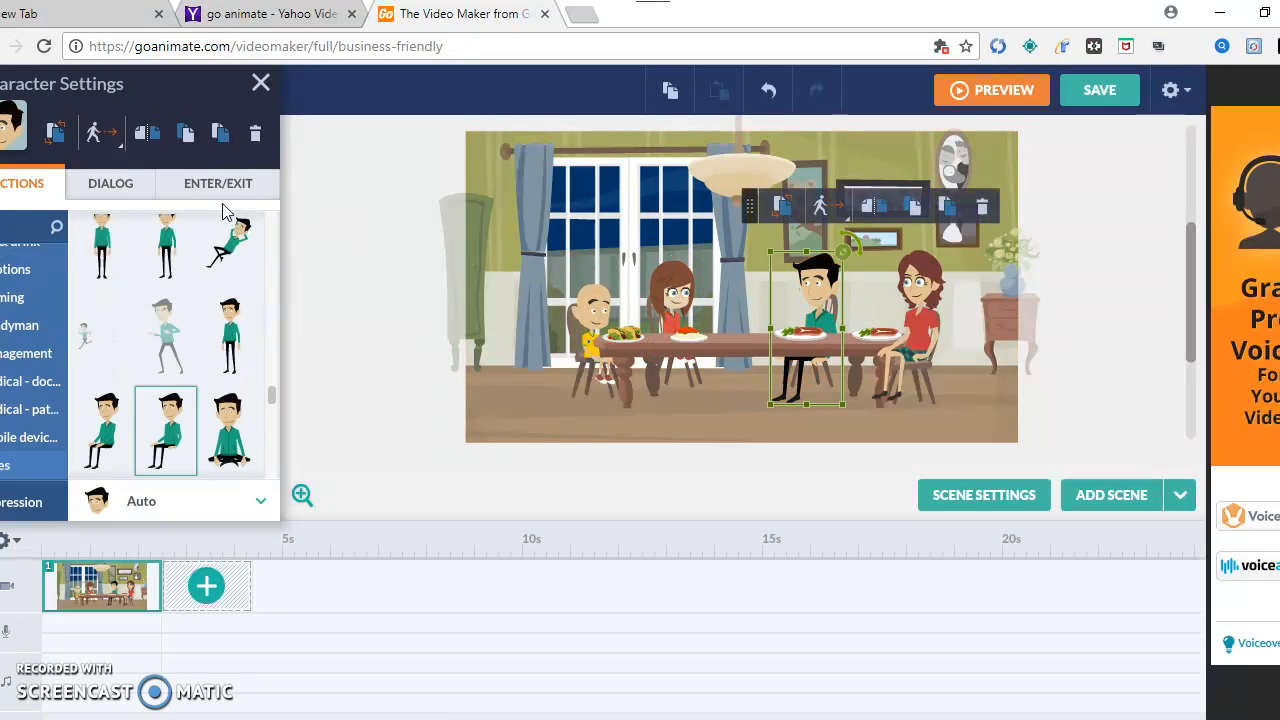
click(115, 188)
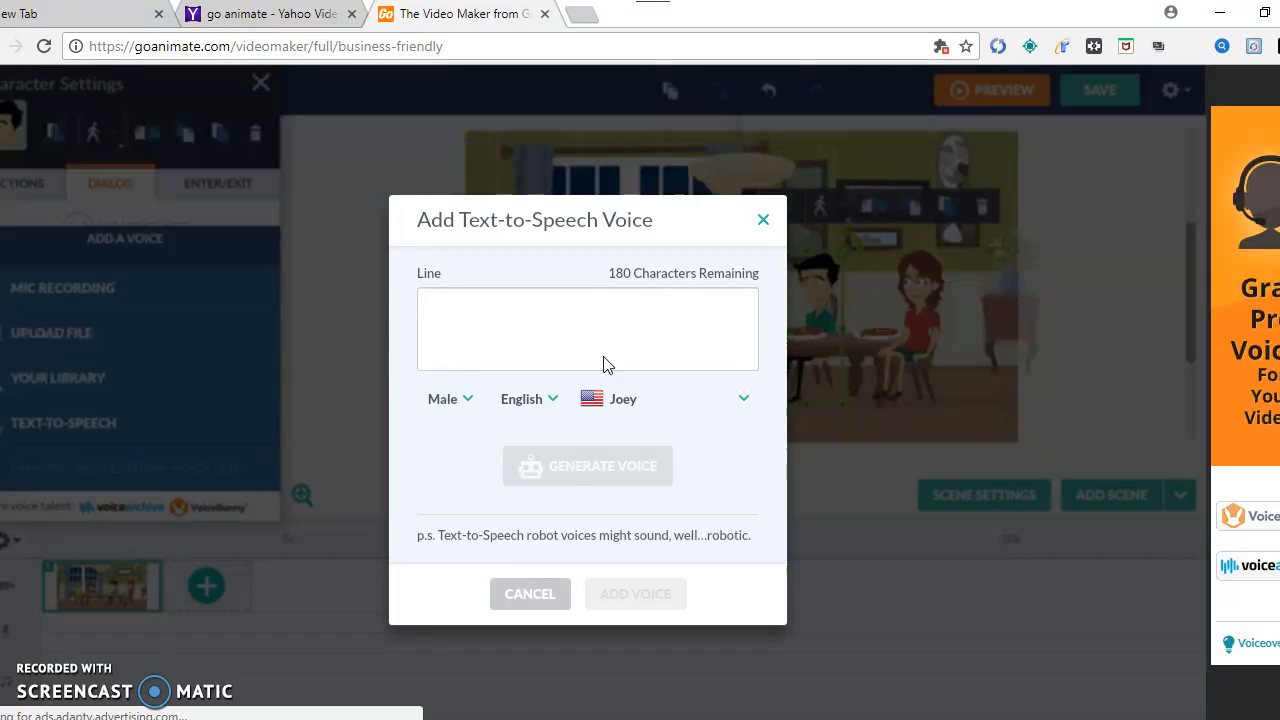
click(600, 399)
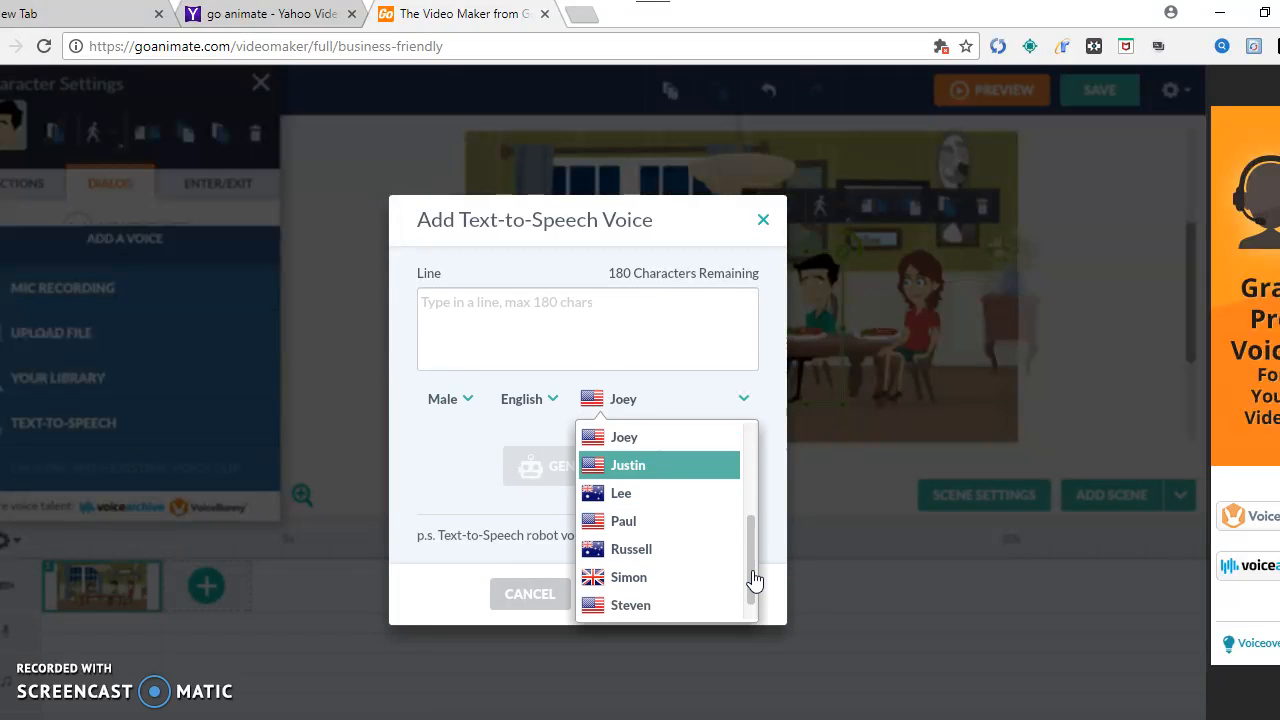
drag(754, 583, 750, 540)
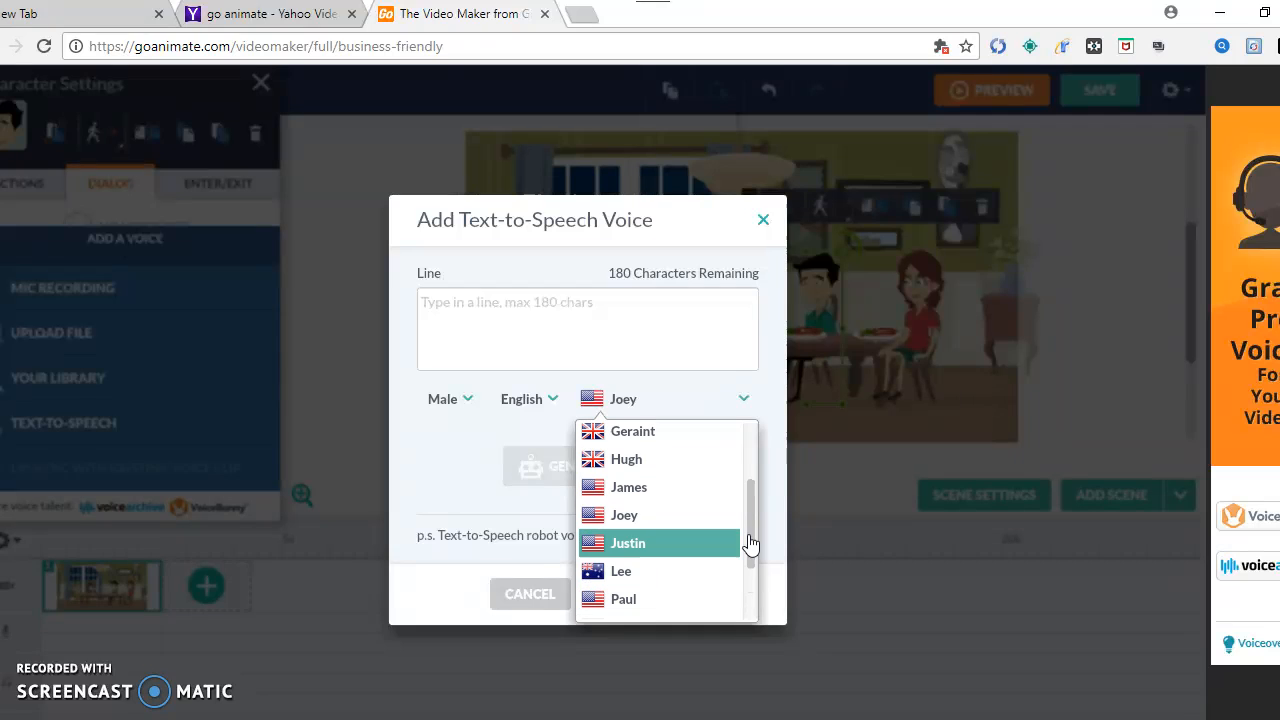
click(657, 497)
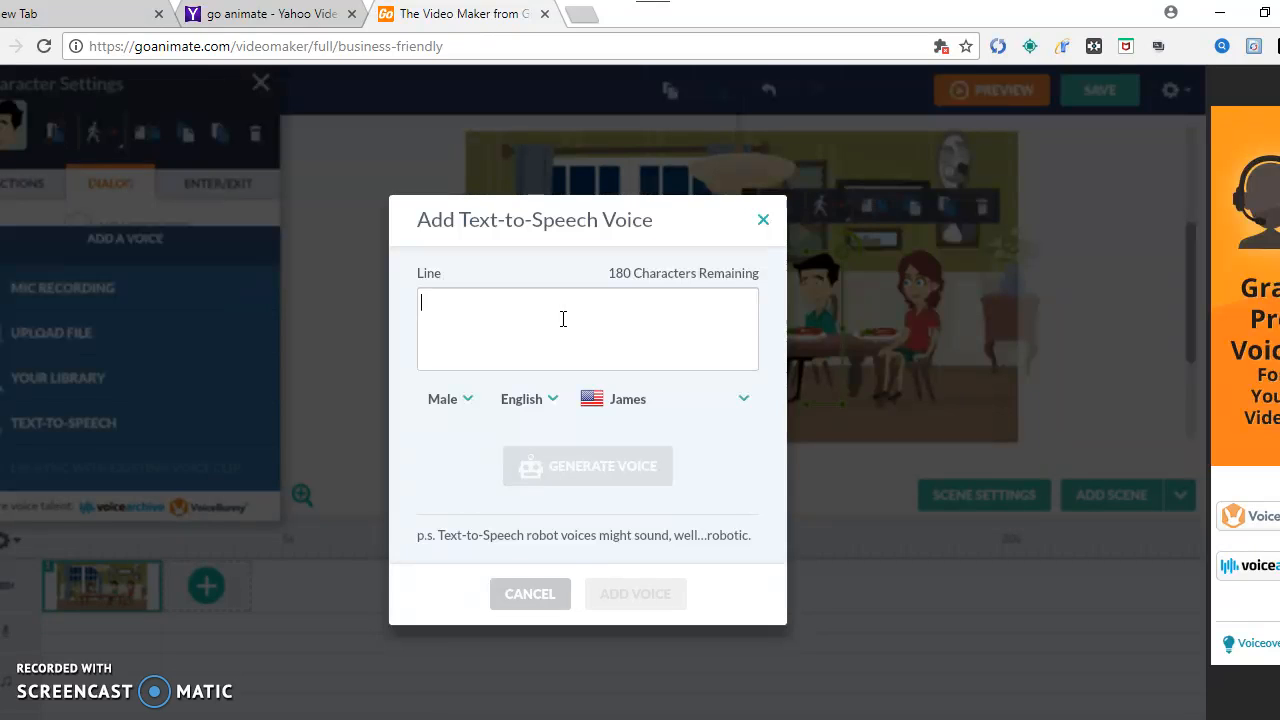
Step: Enter "ok guys lets eat" as the man's text-to-speech line
text(ja)
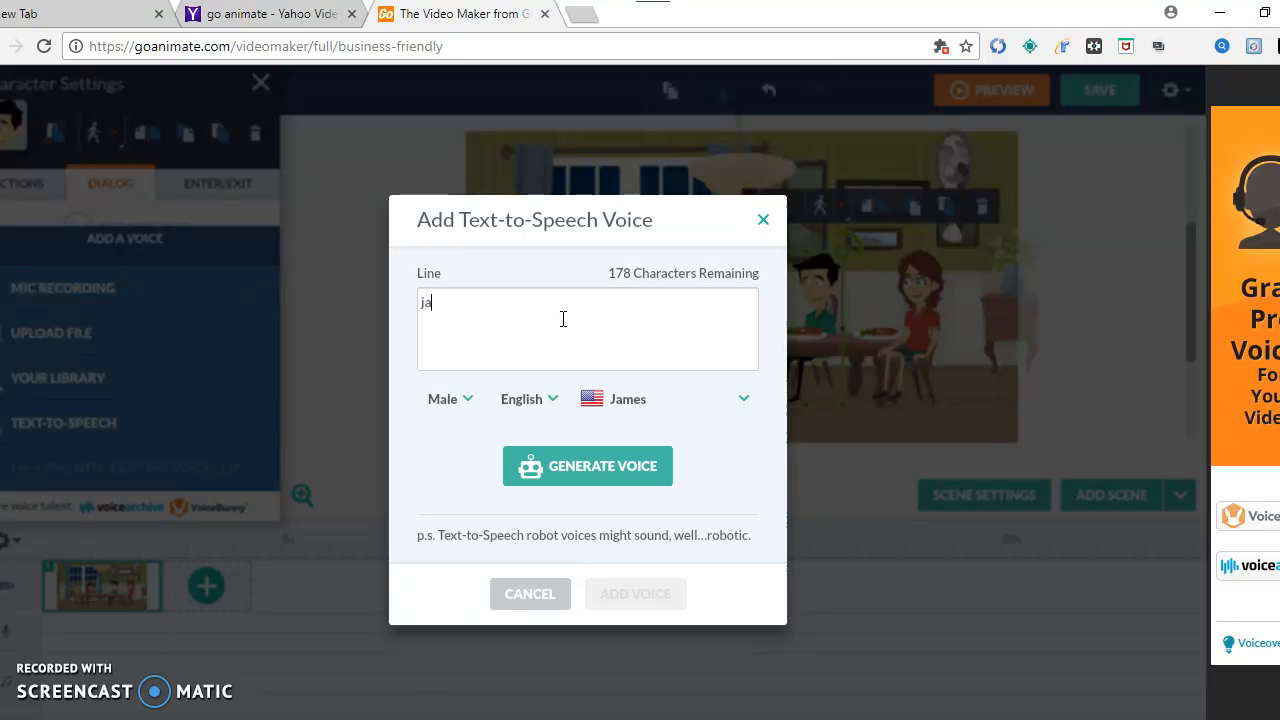
key(BackSpace)
key(BackSpace)
text(ok gu)
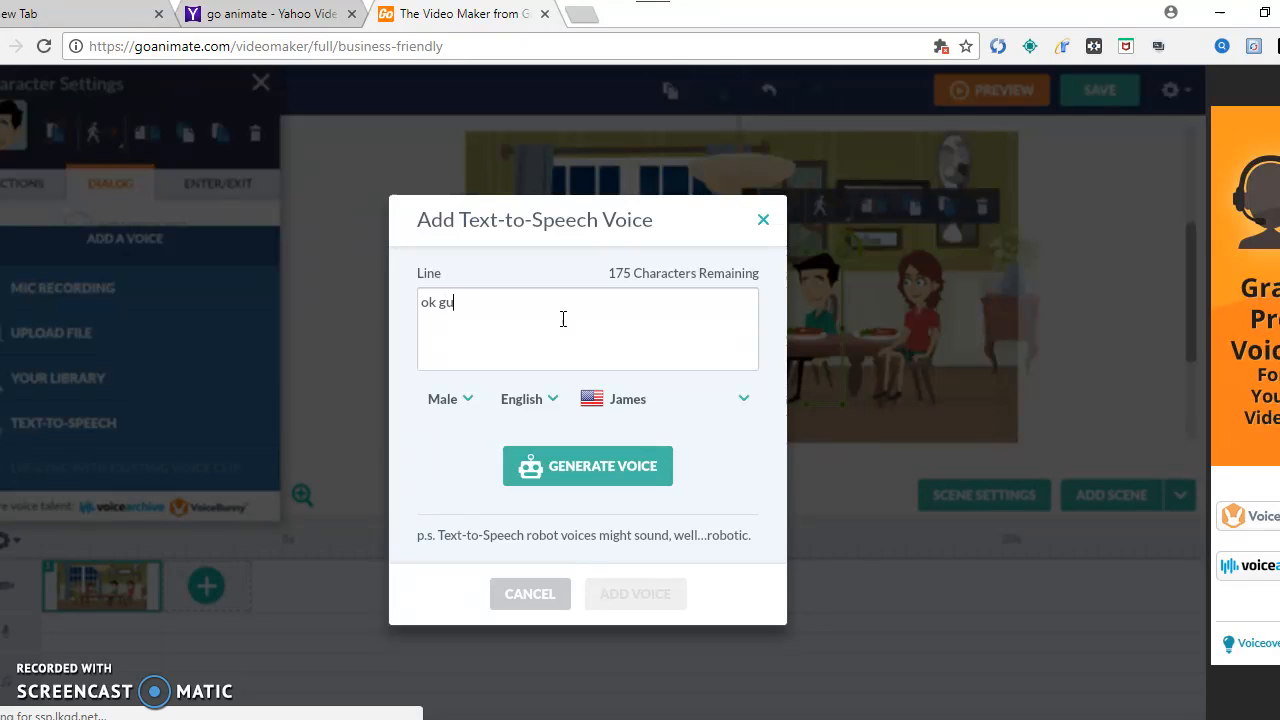
text(y gu)
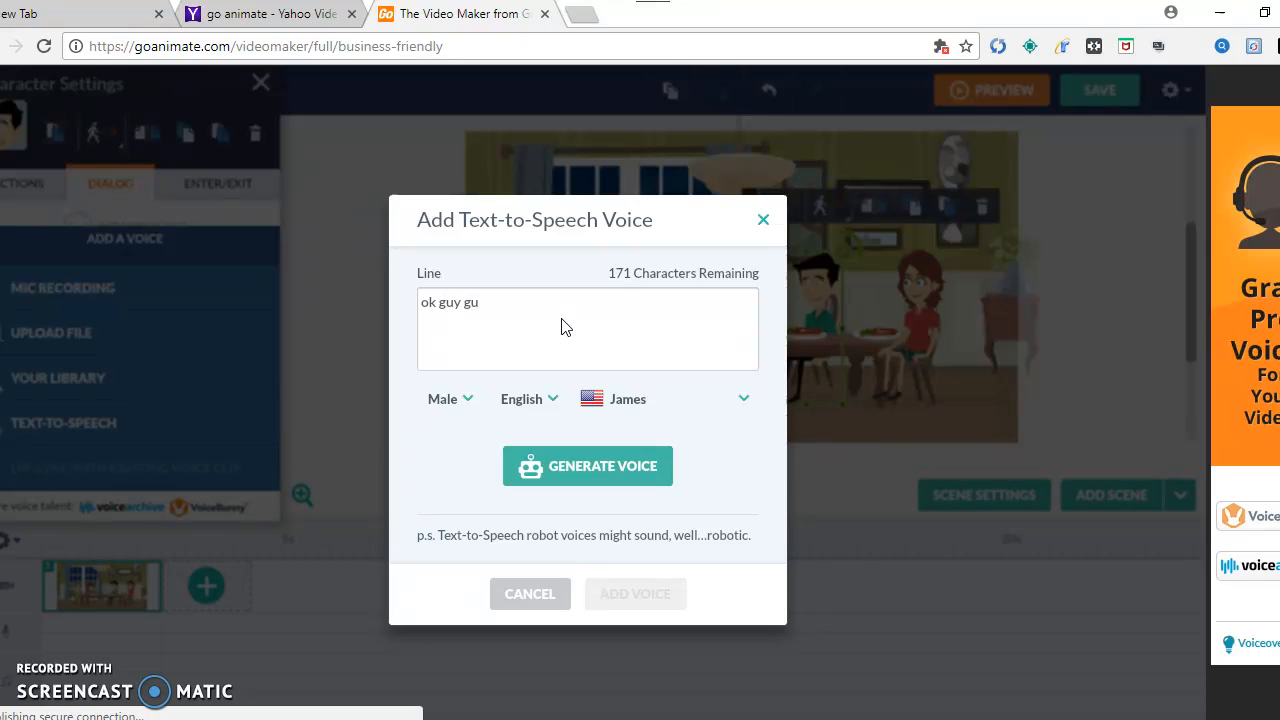
key(BackSpace)
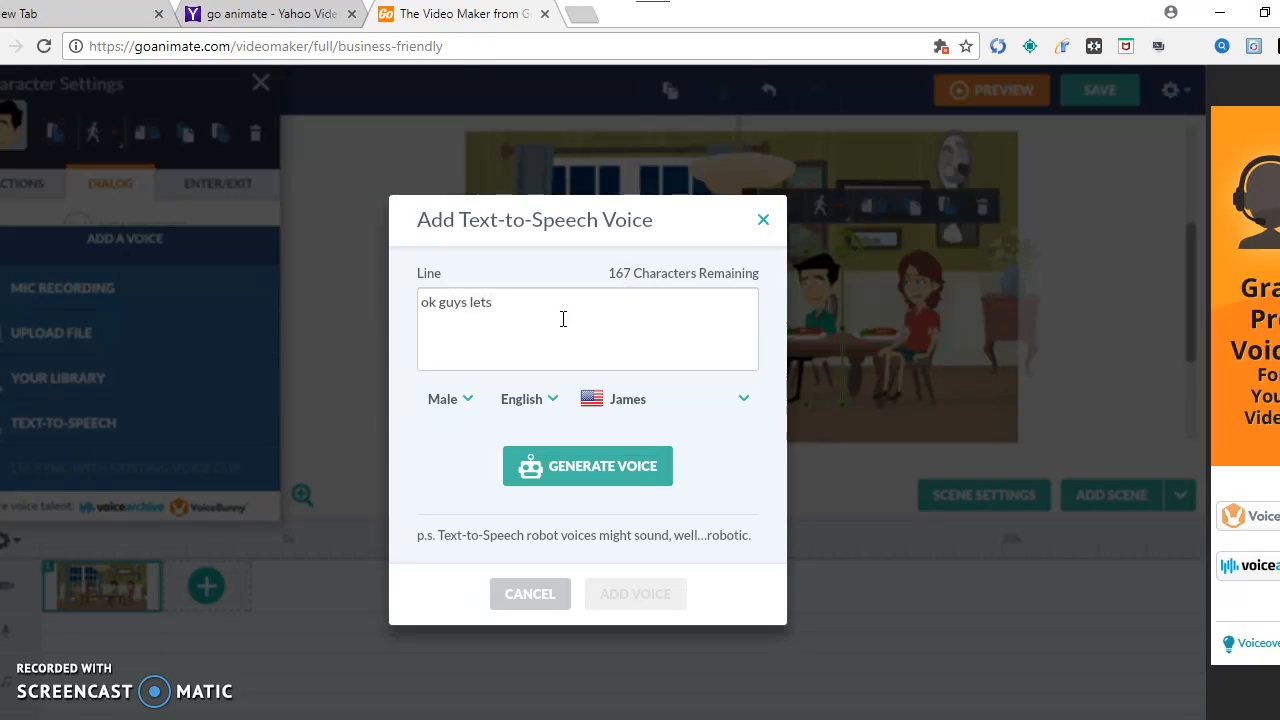
text(at)
Step: Generate the James voice for the line, listen to it, and add it to the green-shirted man
click(560, 462)
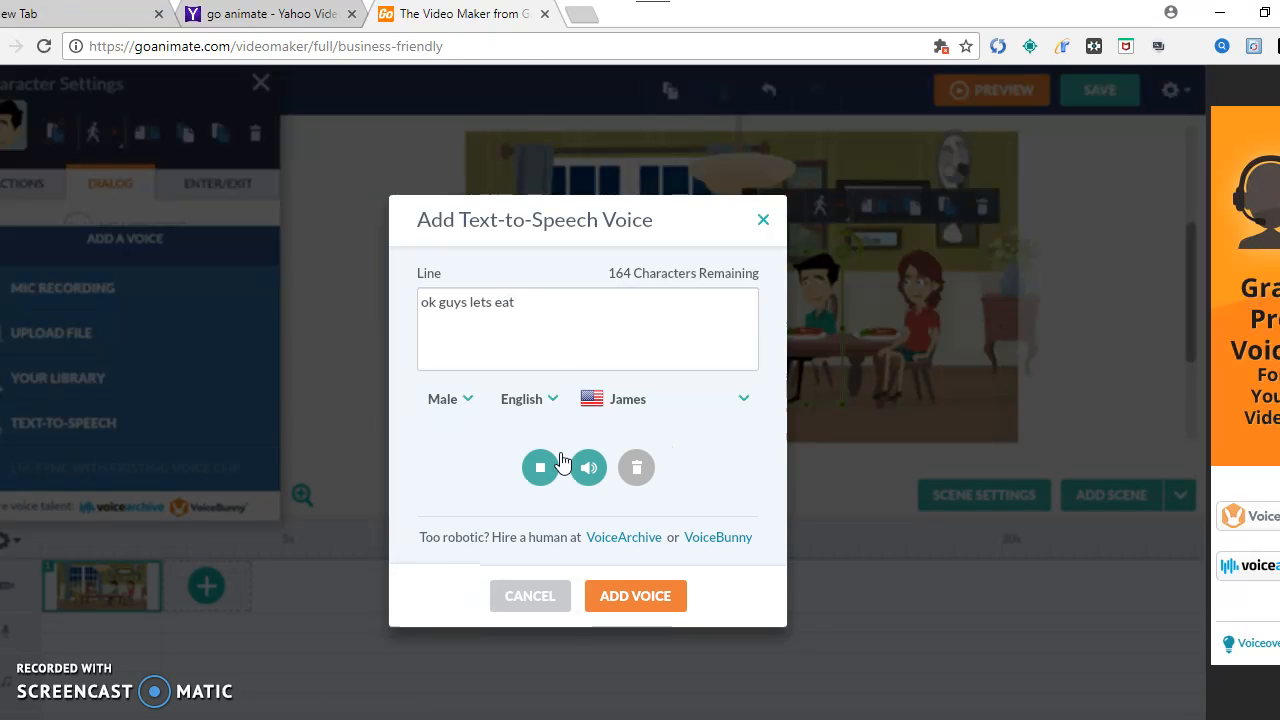
key(XF86AudioRaiseVolume)
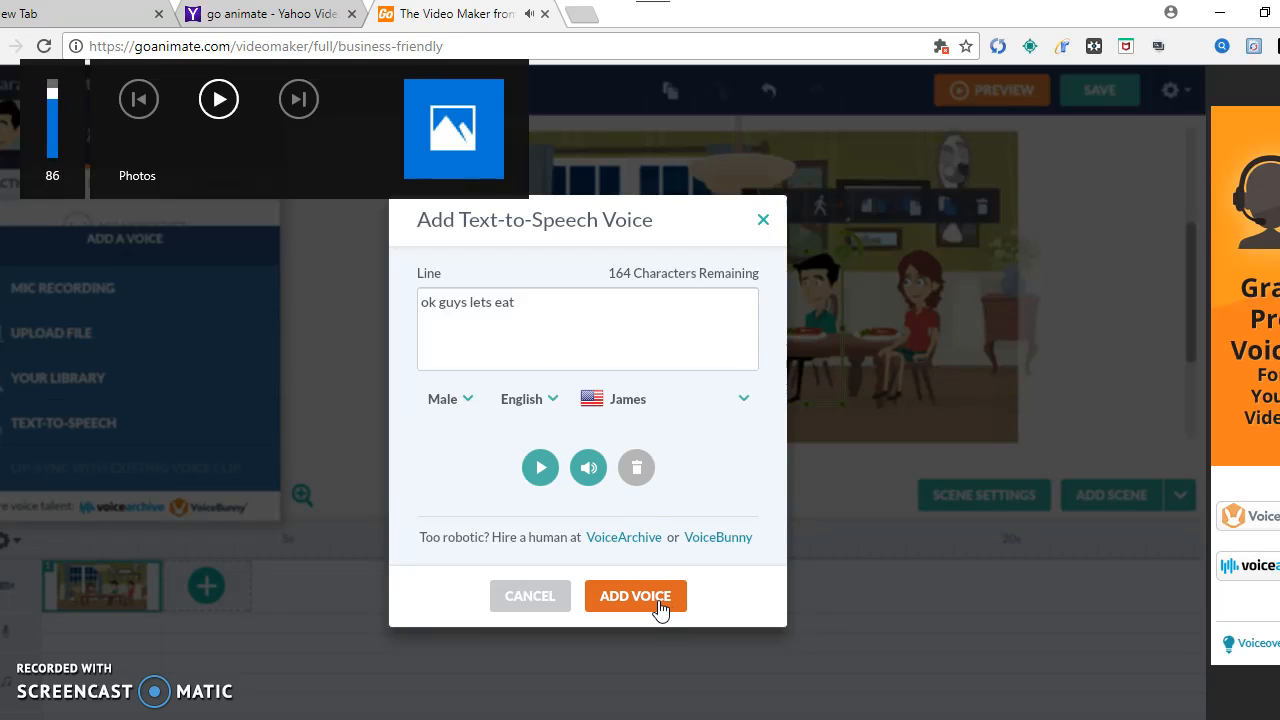
click(652, 595)
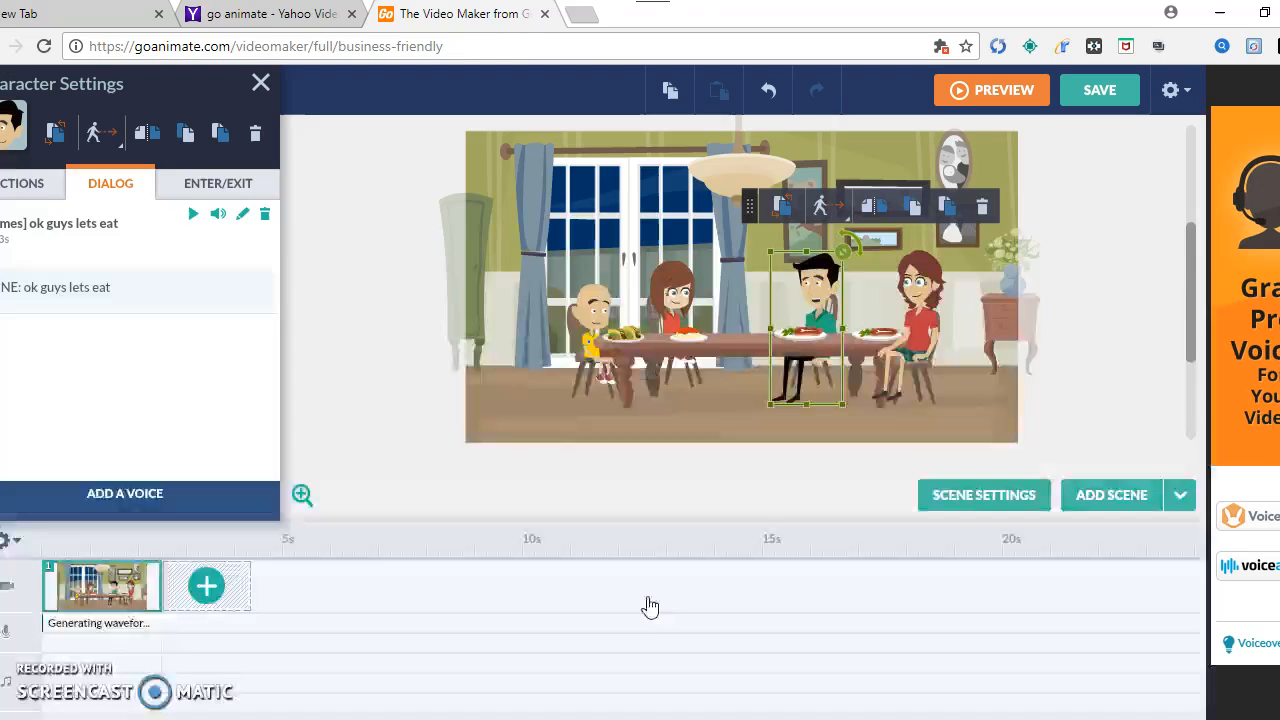
Step: Shorten the first scene on the timeline to about 2 seconds to fit the voice clip
drag(157, 585, 129, 590)
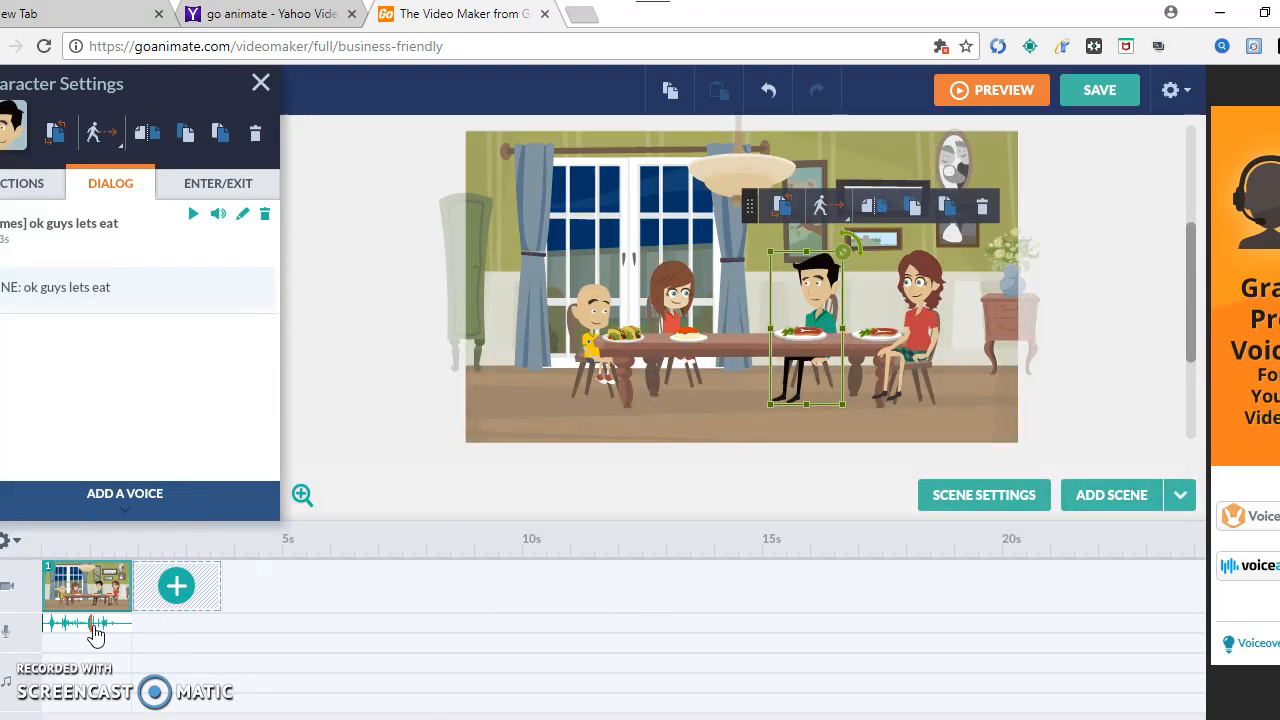
right_click(94, 624)
click(199, 583)
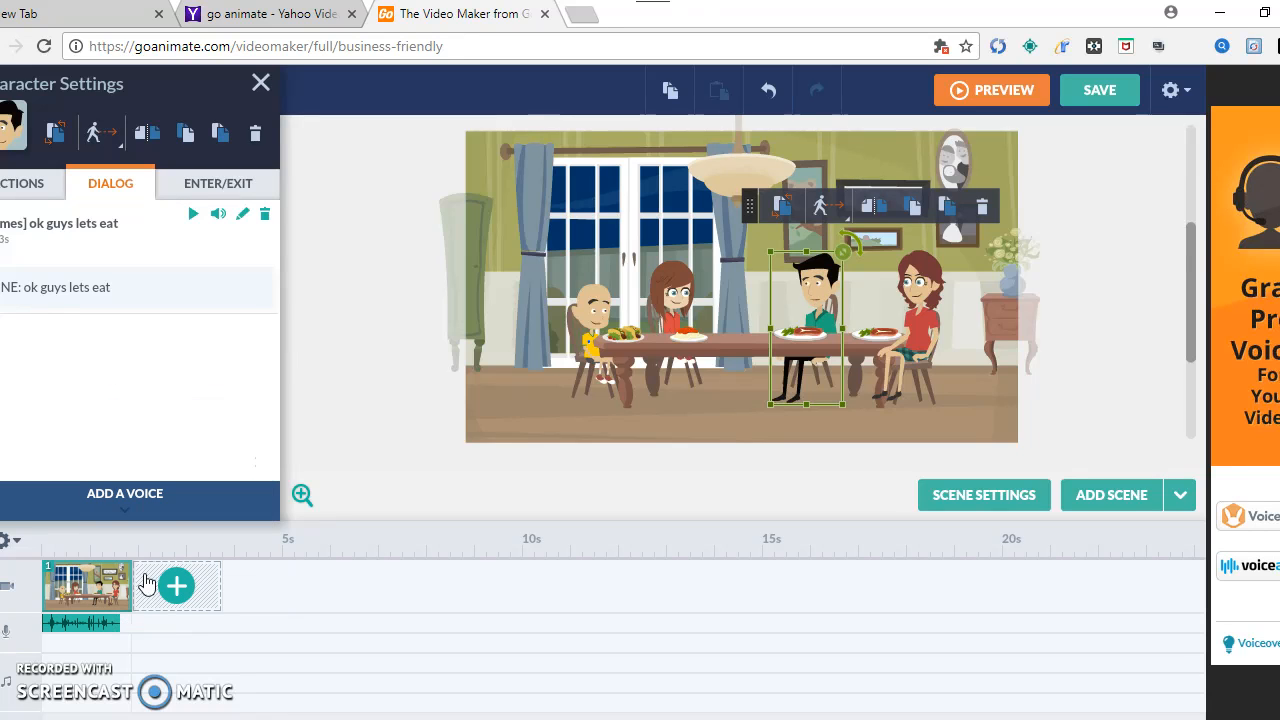
Step: Shorten the first scene to about 0.6 seconds and nudge the green-shirted man slightly toward the red-haired woman
drag(130, 571, 70, 569)
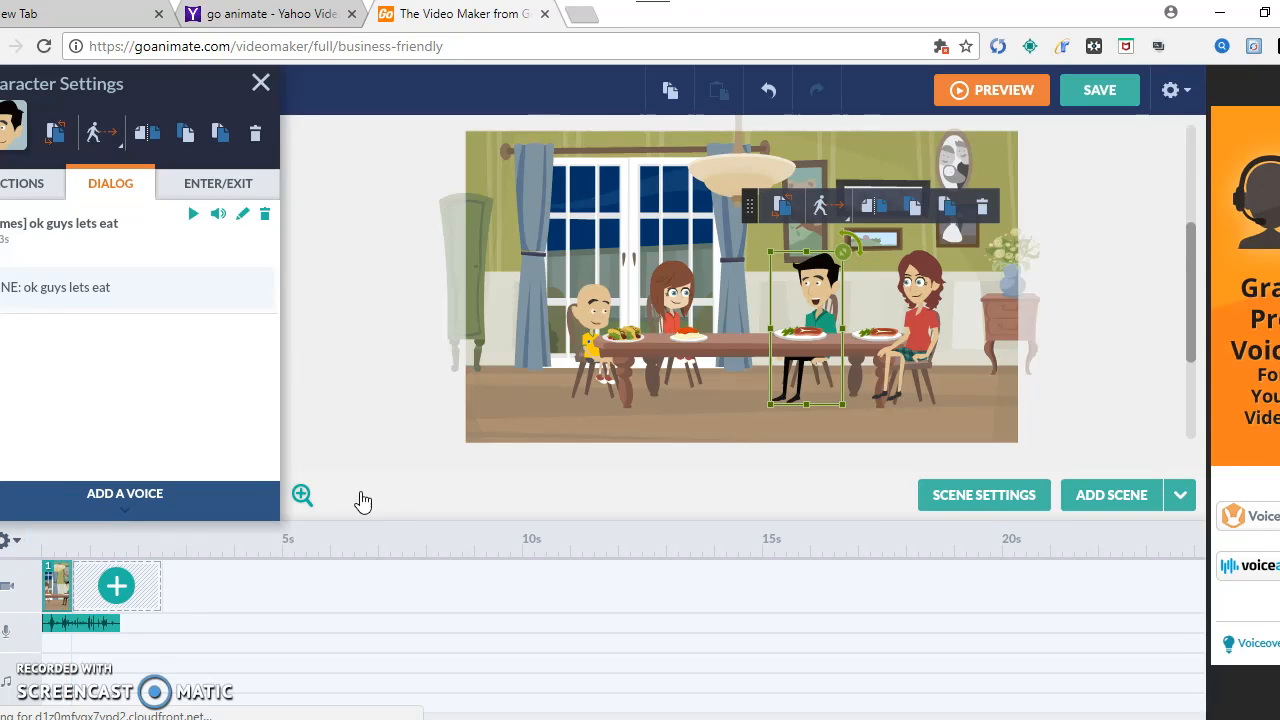
drag(806, 298, 812, 294)
mouse_move(851, 247)
mouse_down()
mouse_move(878, 258)
mouse_move(851, 247)
mouse_up()
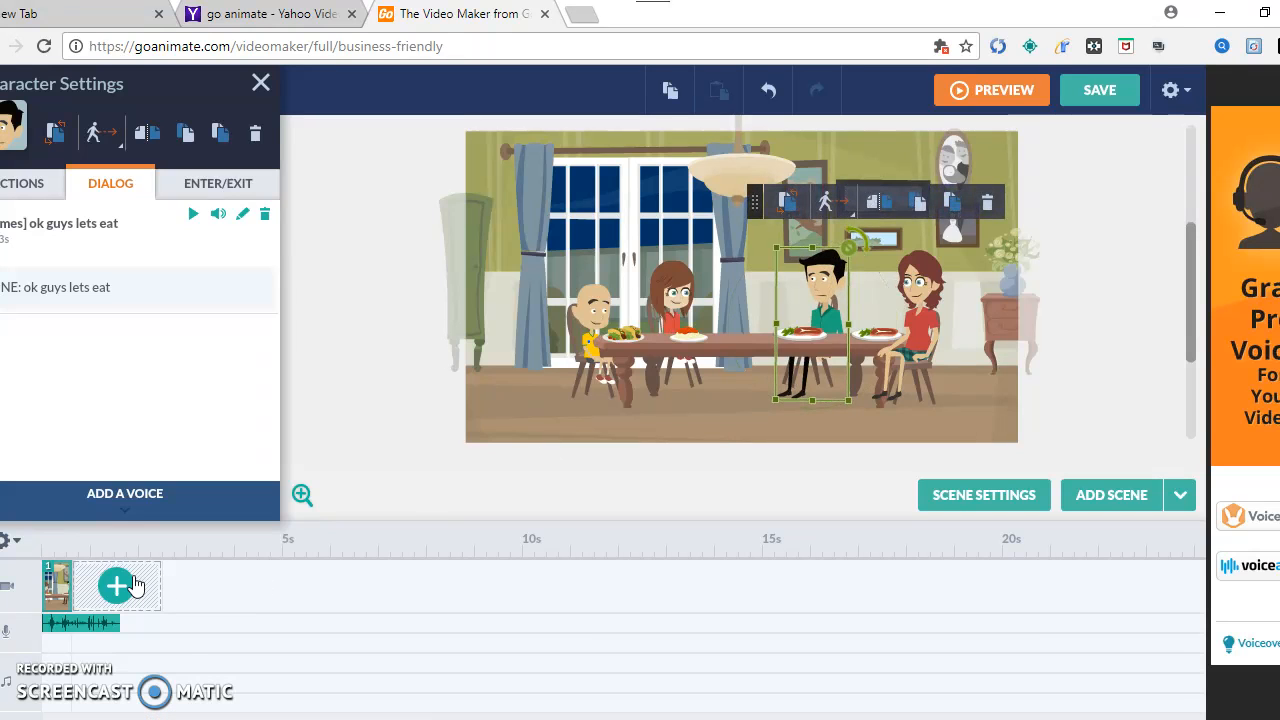
Step: Add a second scene about 0.5 seconds long and tilt the green-shirted man clockwise on his chair
click(133, 585)
drag(188, 581, 95, 585)
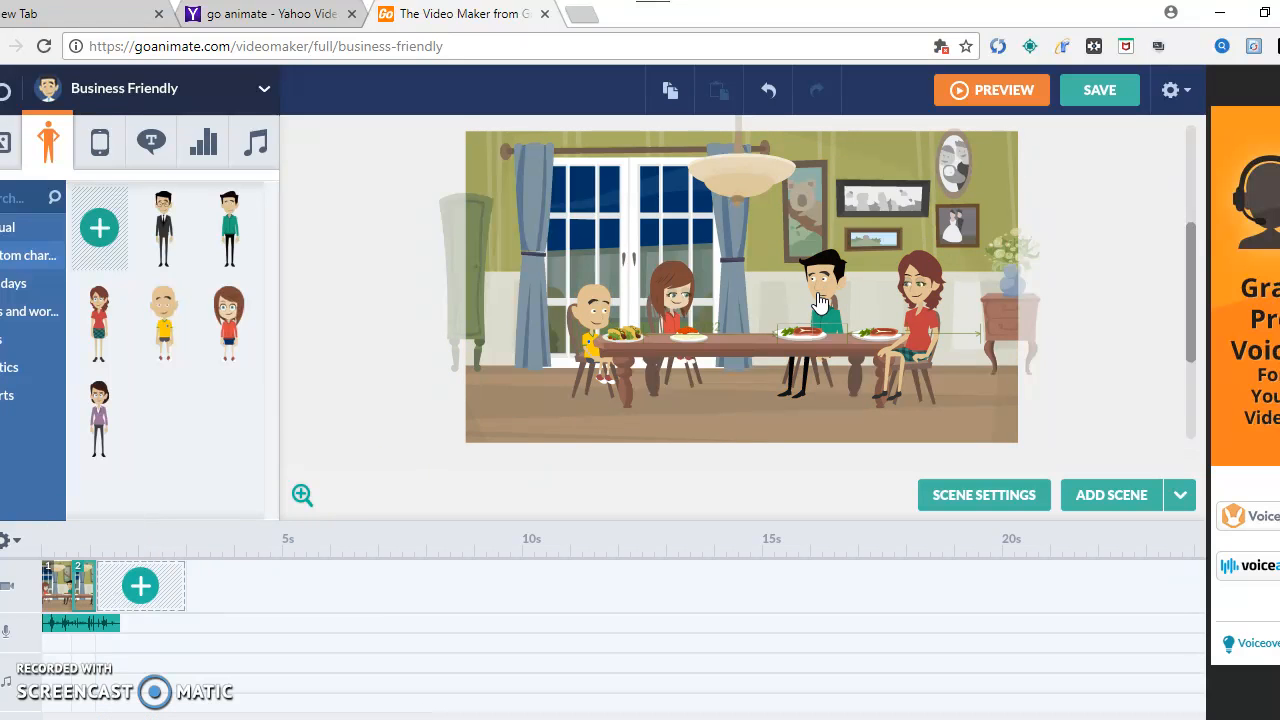
click(820, 302)
mouse_move(868, 253)
mouse_down()
mouse_move(893, 276)
mouse_move(866, 258)
mouse_up()
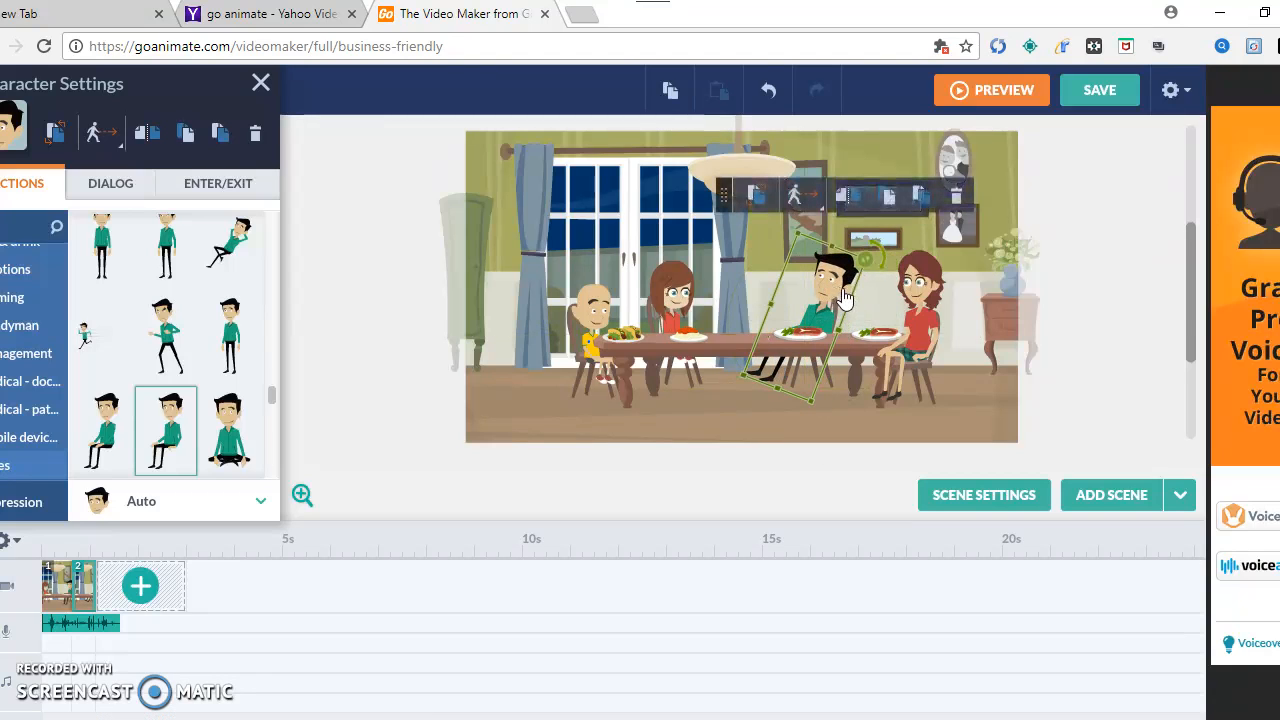
Step: Add a third scene about 0.5 seconds long and a fourth scene about 1.8 seconds long
click(150, 592)
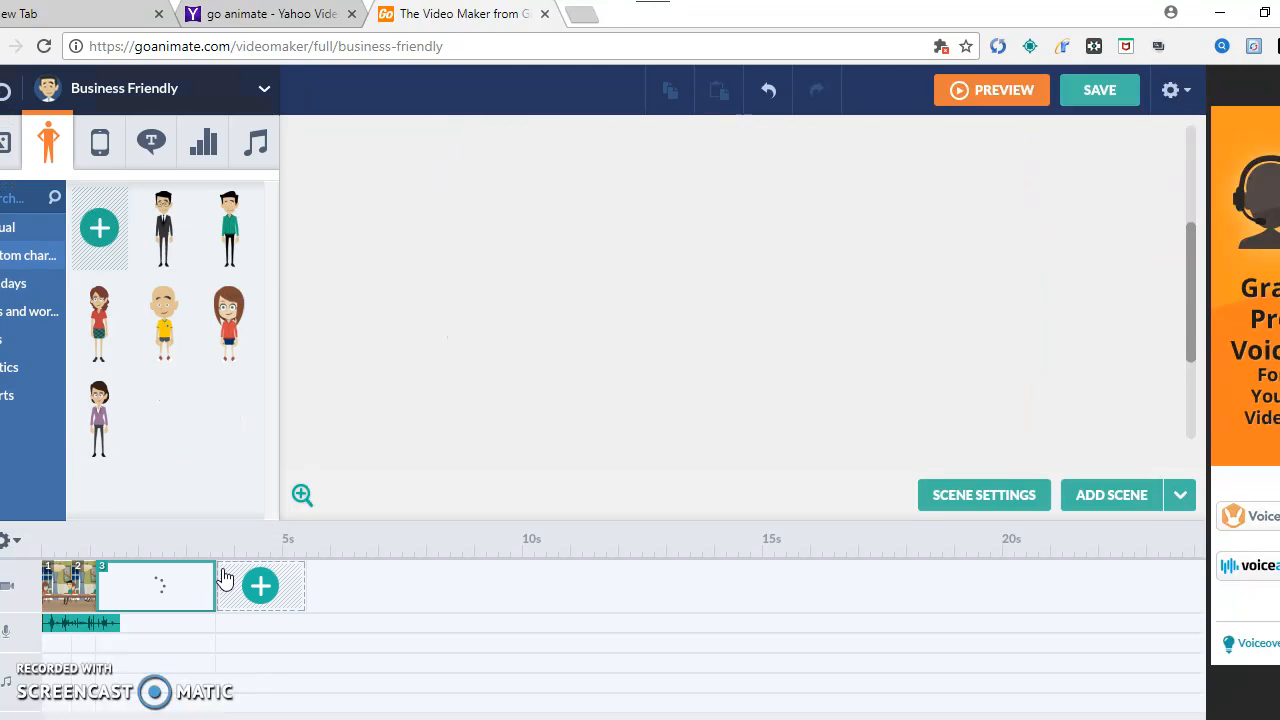
drag(214, 578, 120, 553)
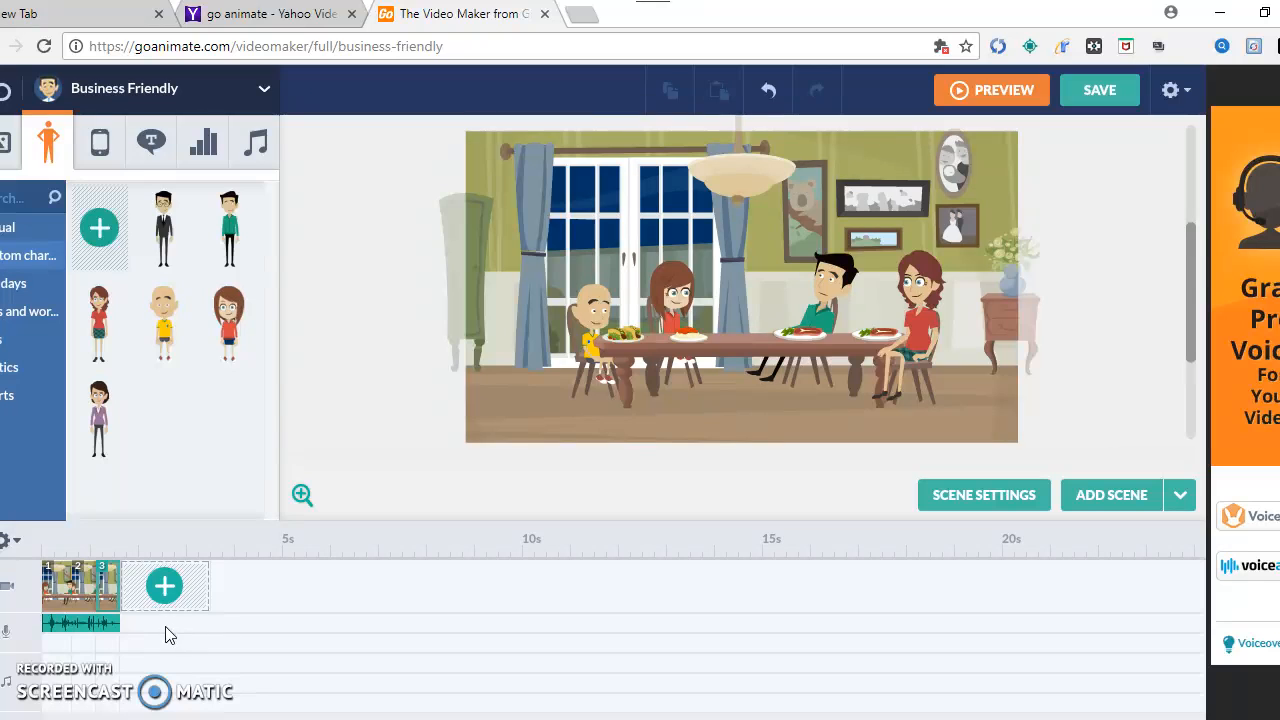
click(200, 605)
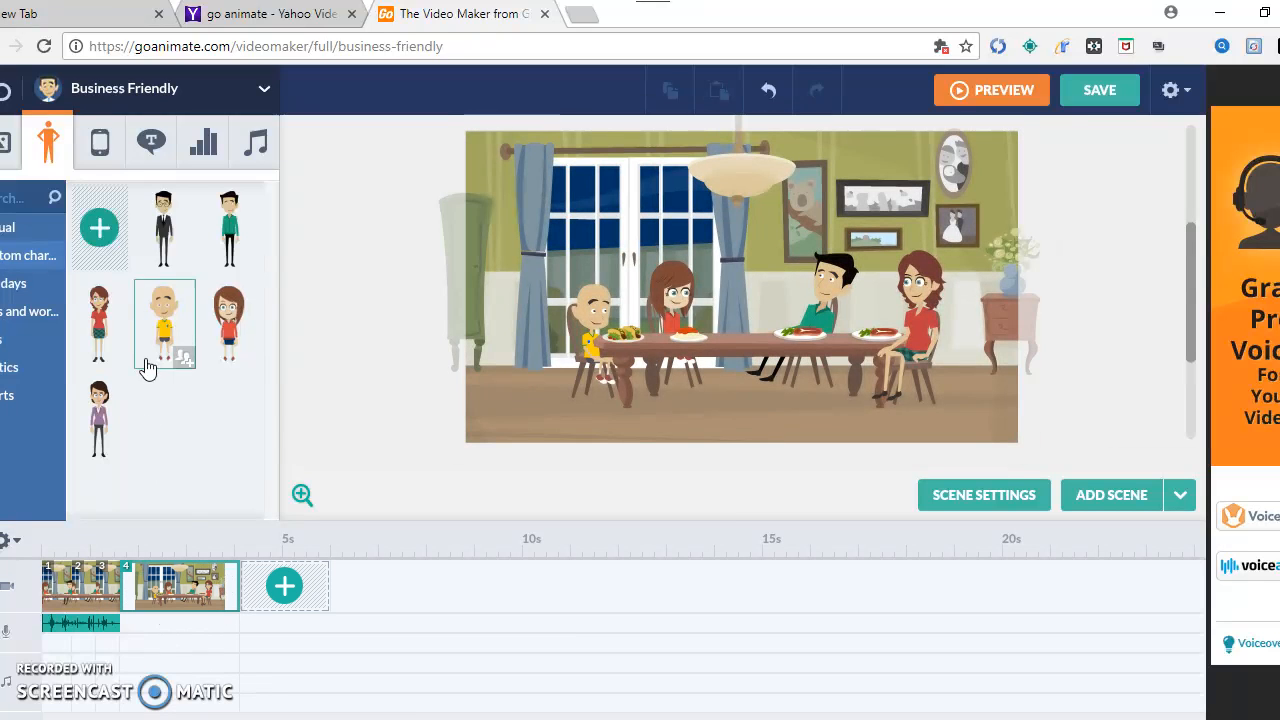
drag(237, 580, 210, 580)
click(48, 252)
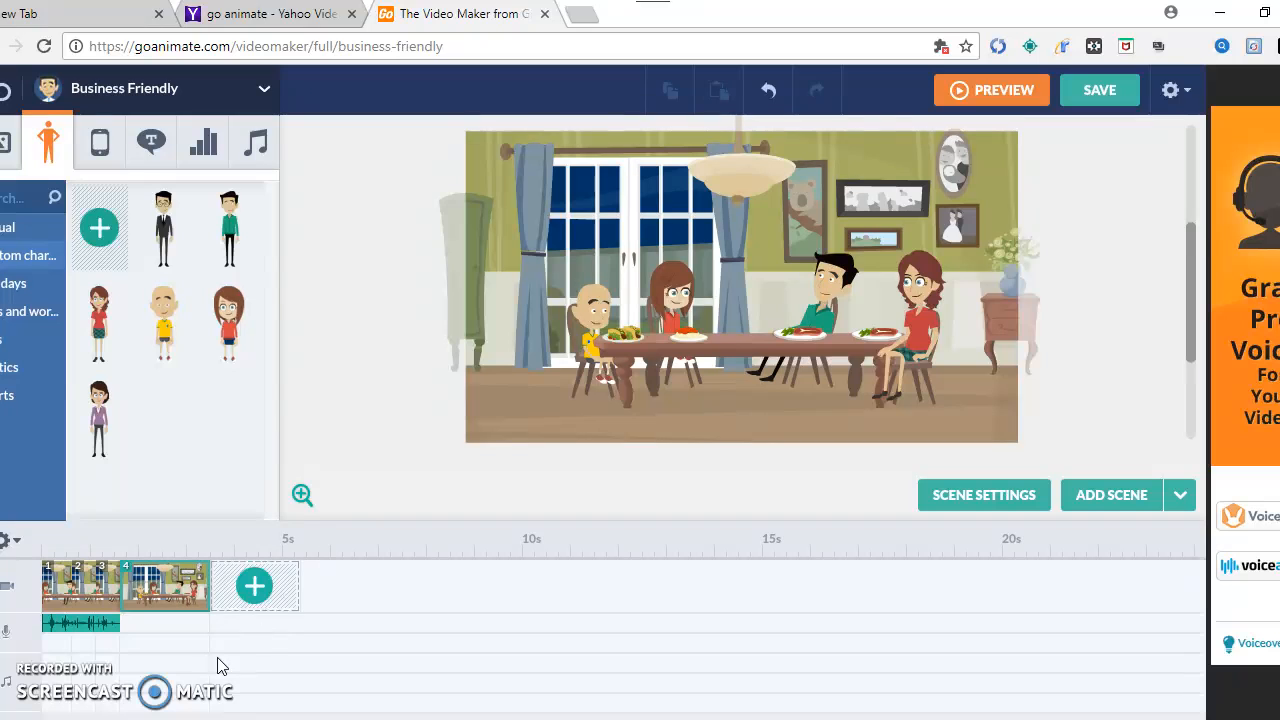
Step: In the fourth scene, rotate the green-shirted man upright and give the bald boy the "3/4 front view - confused" expression
click(826, 304)
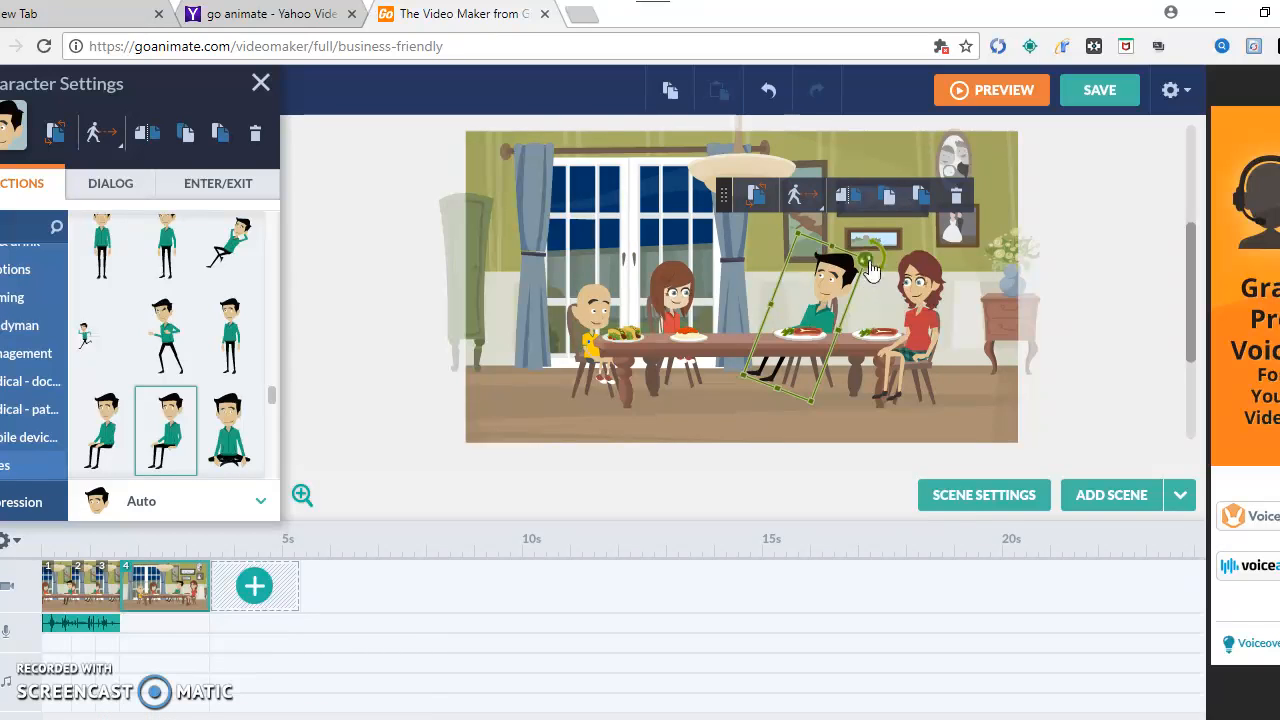
drag(870, 265, 844, 241)
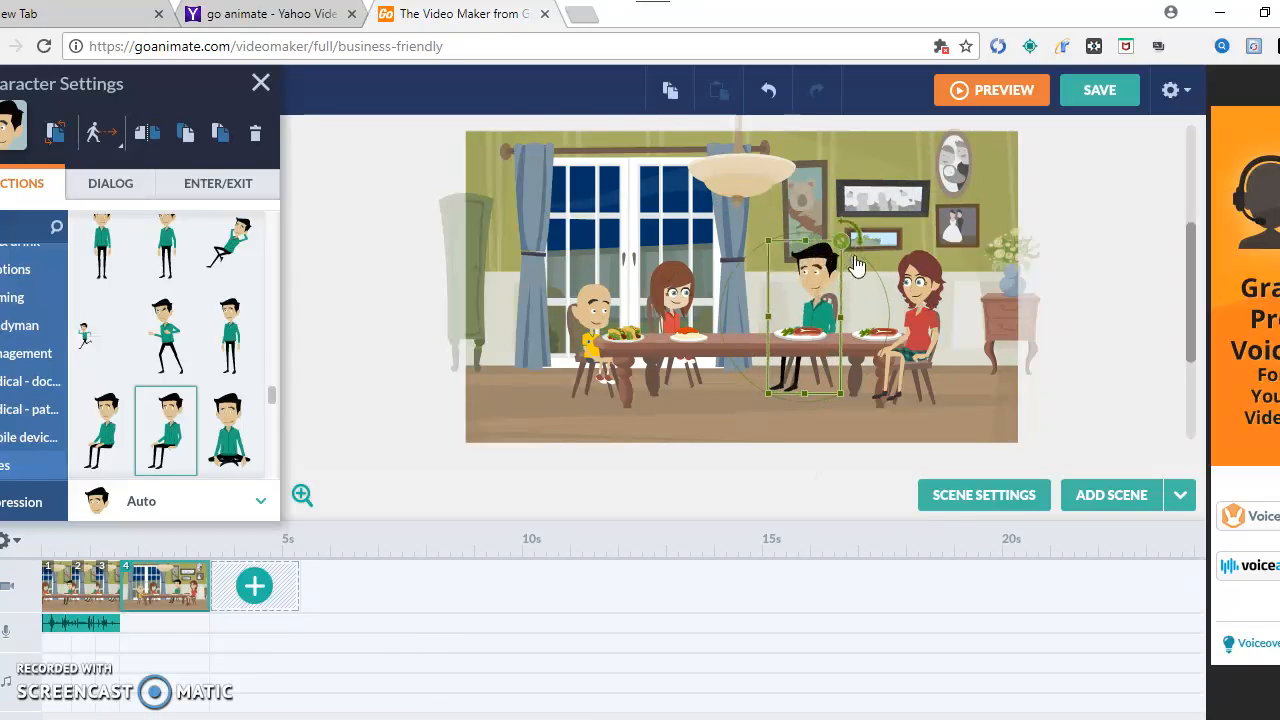
click(595, 320)
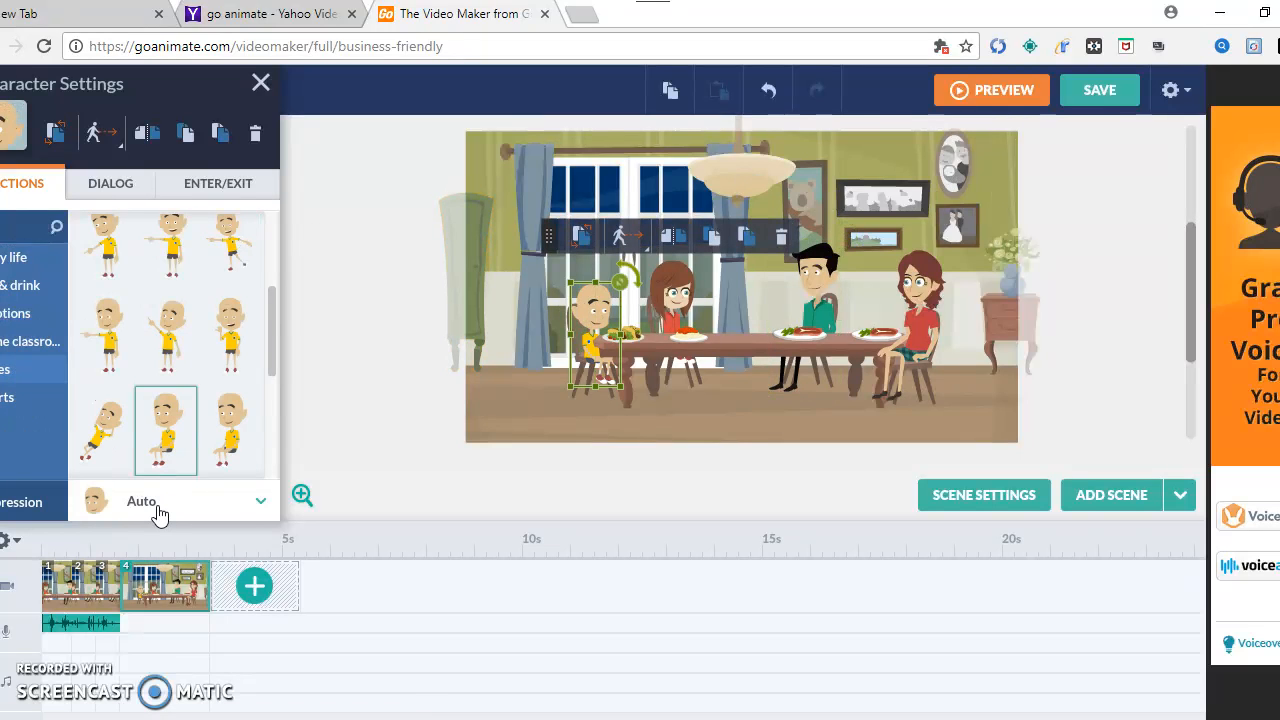
click(257, 490)
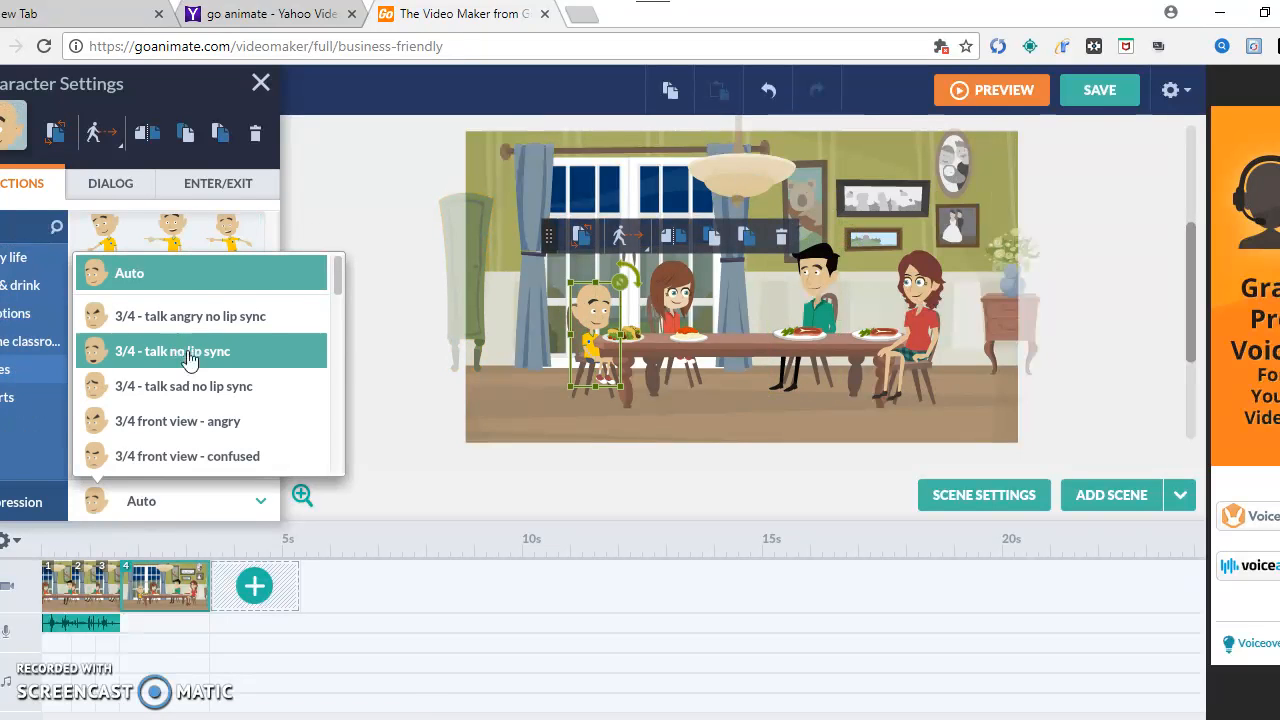
click(224, 458)
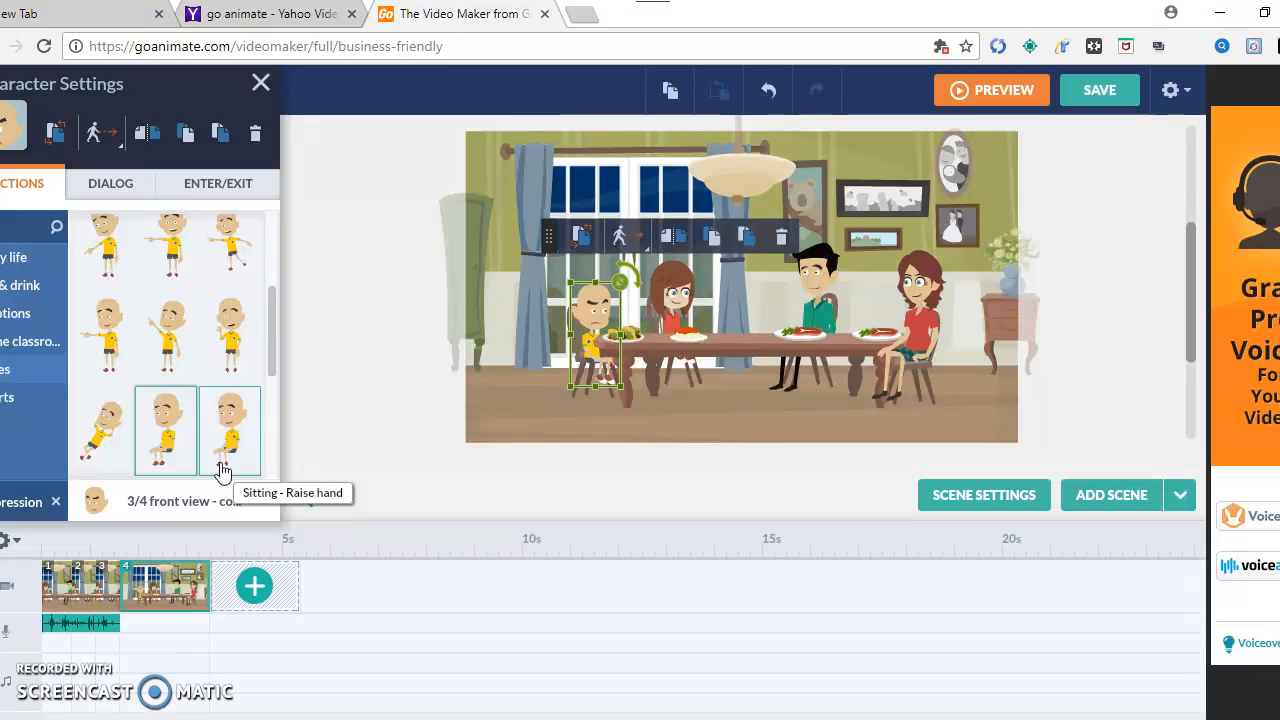
Step: Start a text-to-speech dialog for the bald boy, choosing the female English voice Ivy
click(110, 188)
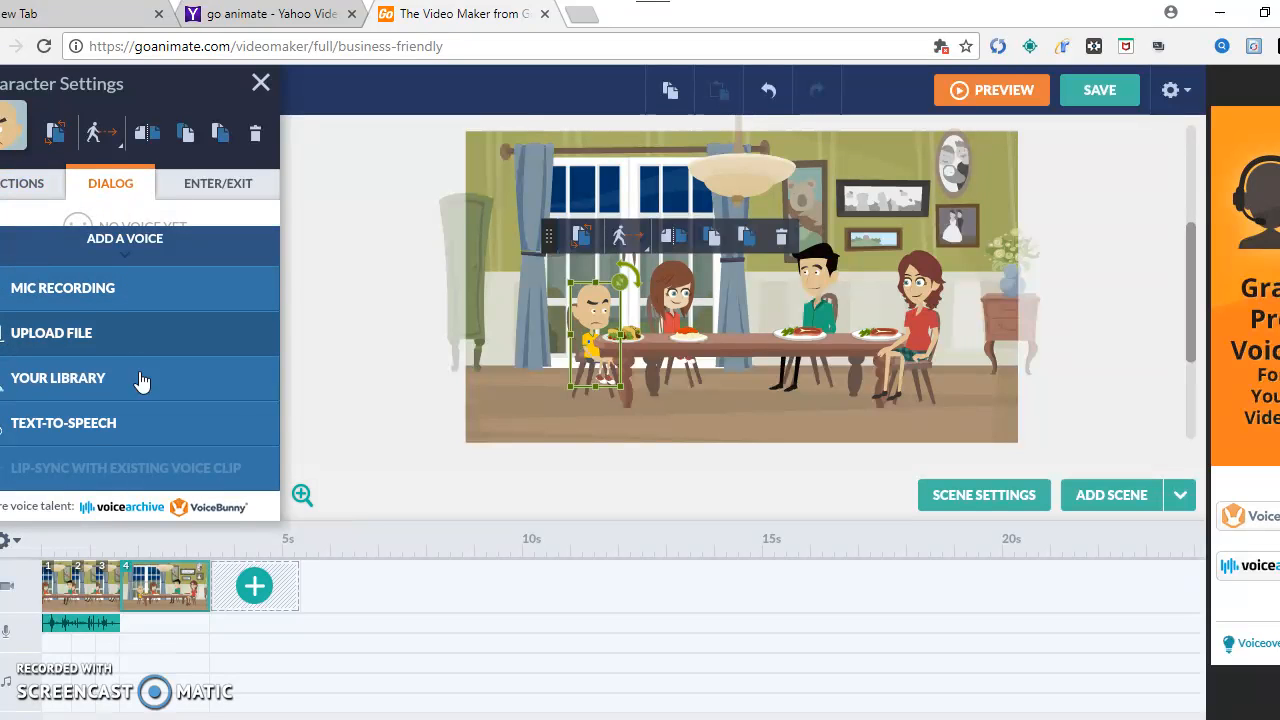
click(149, 423)
click(450, 386)
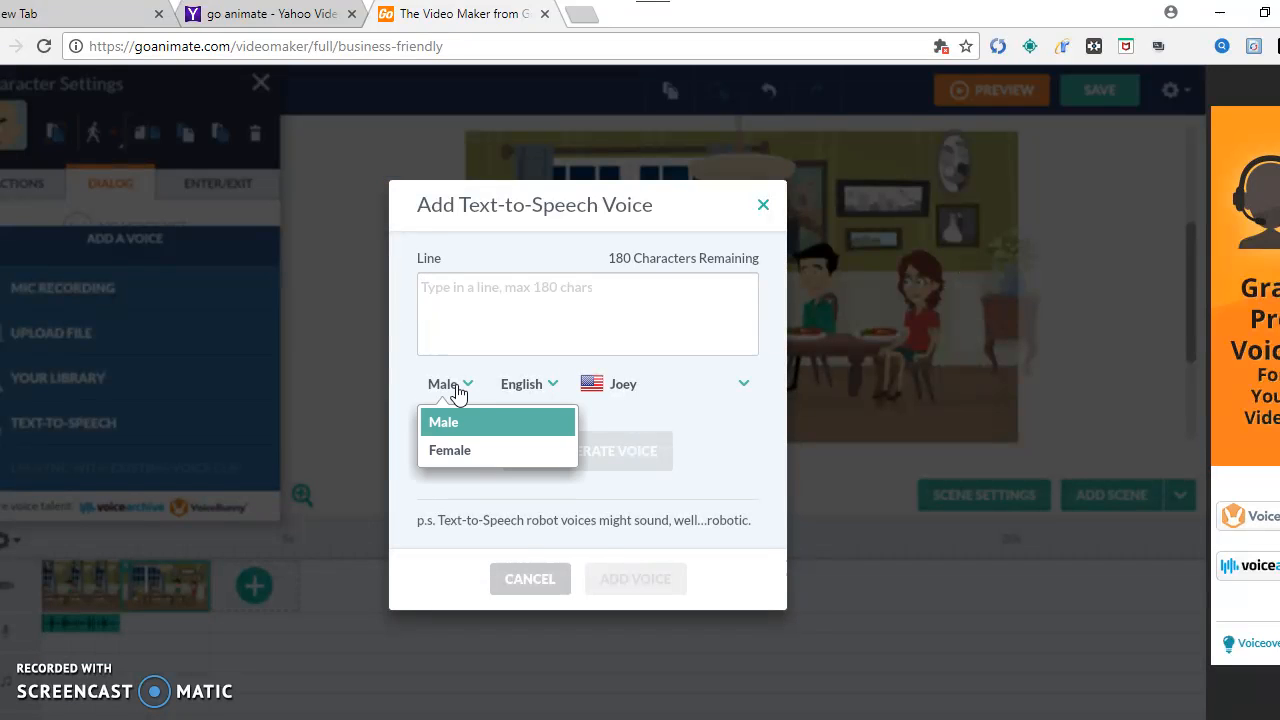
click(484, 452)
click(652, 397)
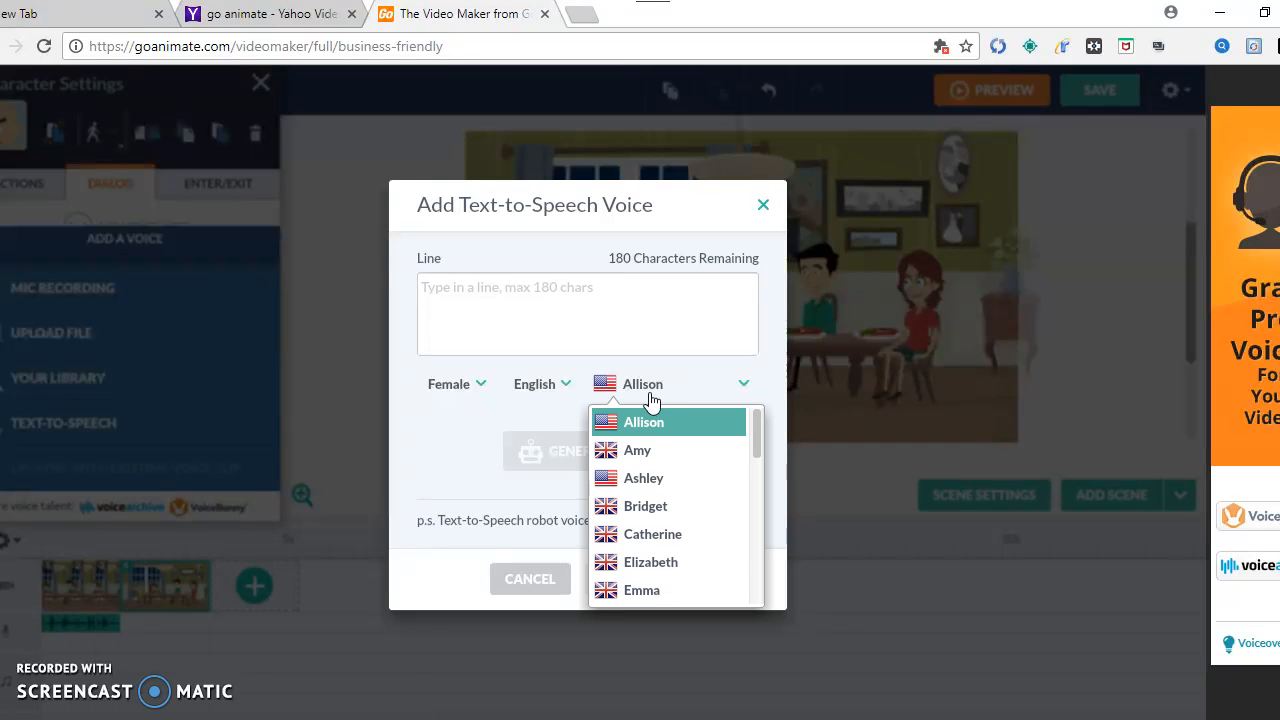
scroll(645, 430, down, 1)
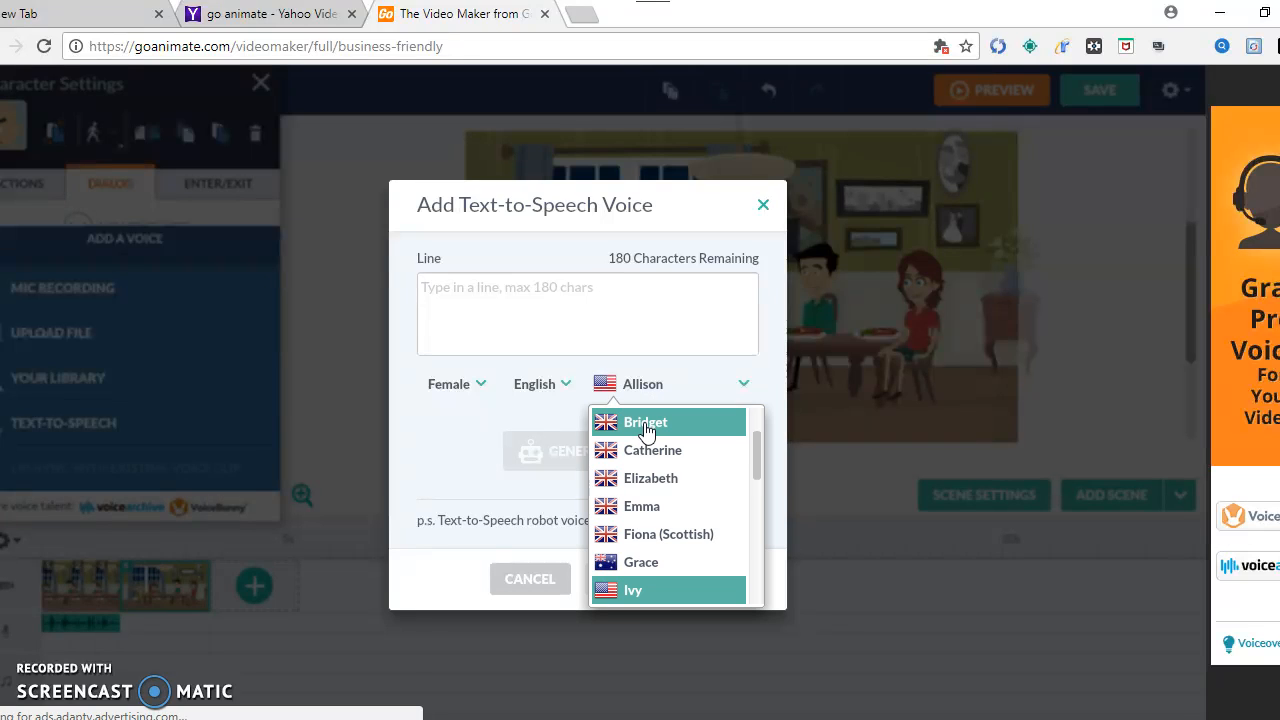
click(615, 593)
Step: Enter "um, dad, what the hax? u know i do'nt like tacos" as the boy's text-to-speech line
click(495, 309)
text(um dad)
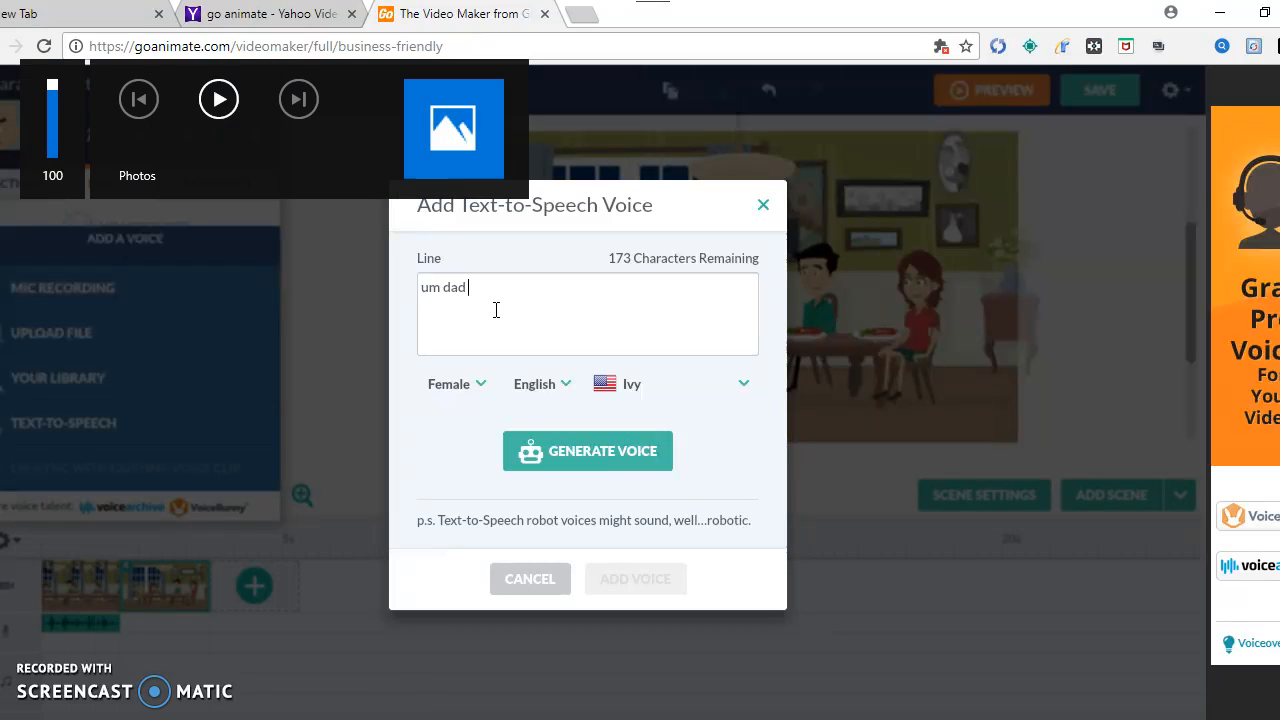
key(BackSpace)
key(BackSpace)
text(, )
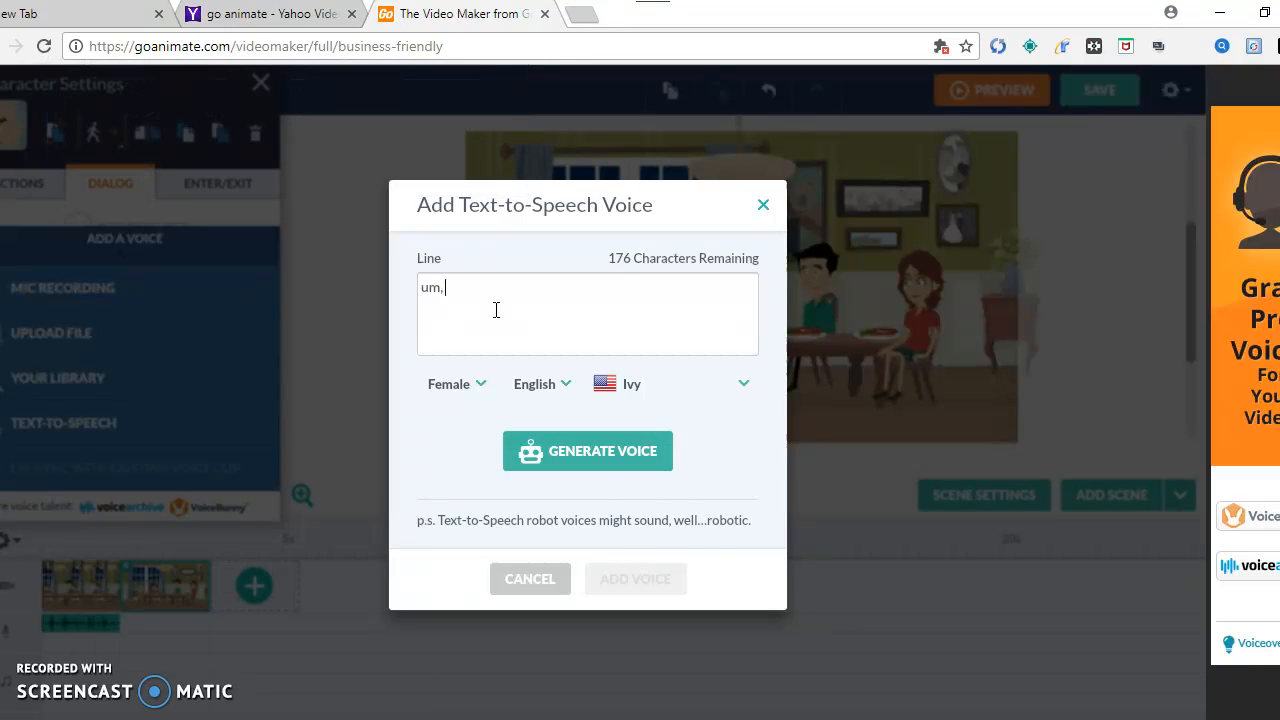
text(dad)
text(e)
text(x)
key(BackSpace)
key(BackSpace)
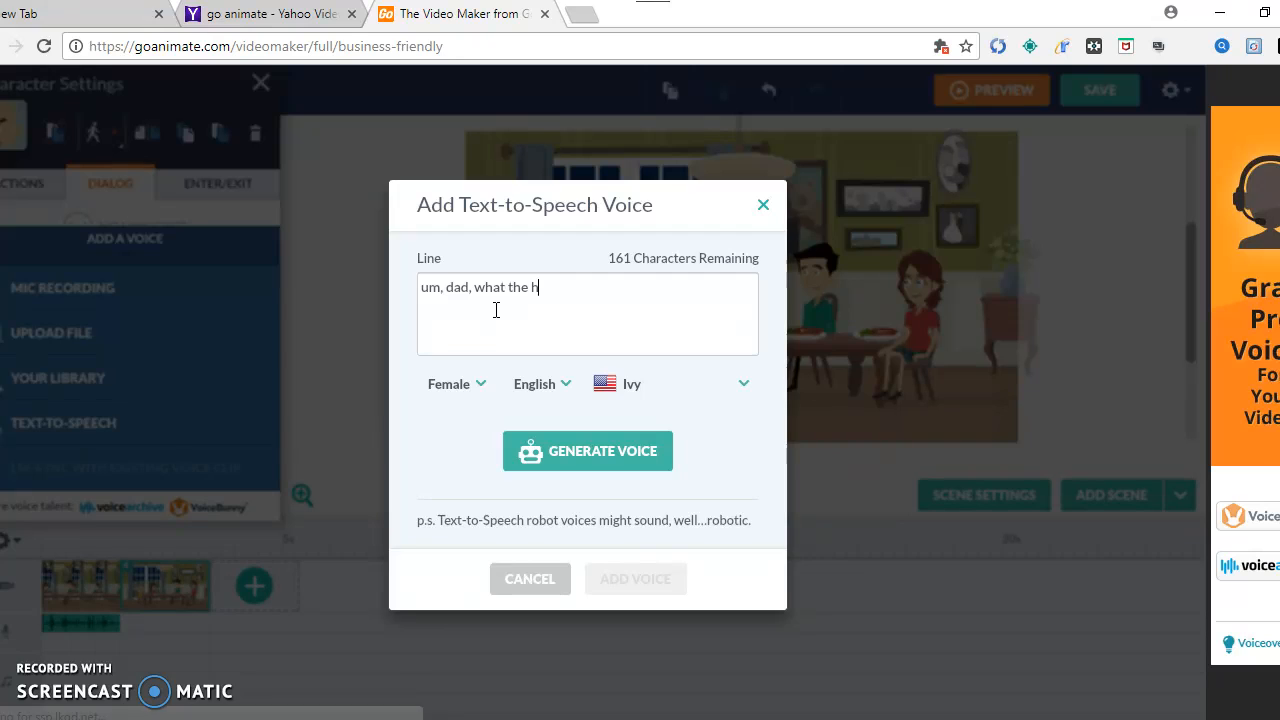
text(ax,)
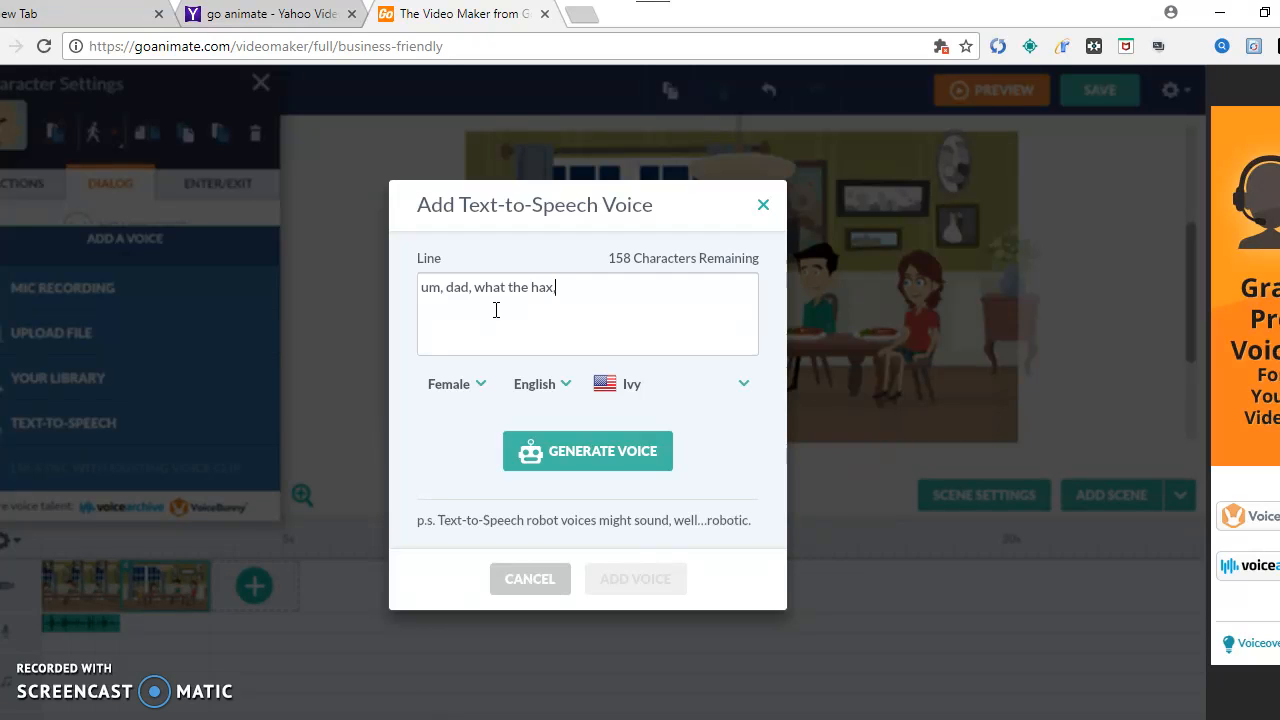
key(BackSpace)
text(i di)
key(BackSpace)
text(o'nt like tacos)
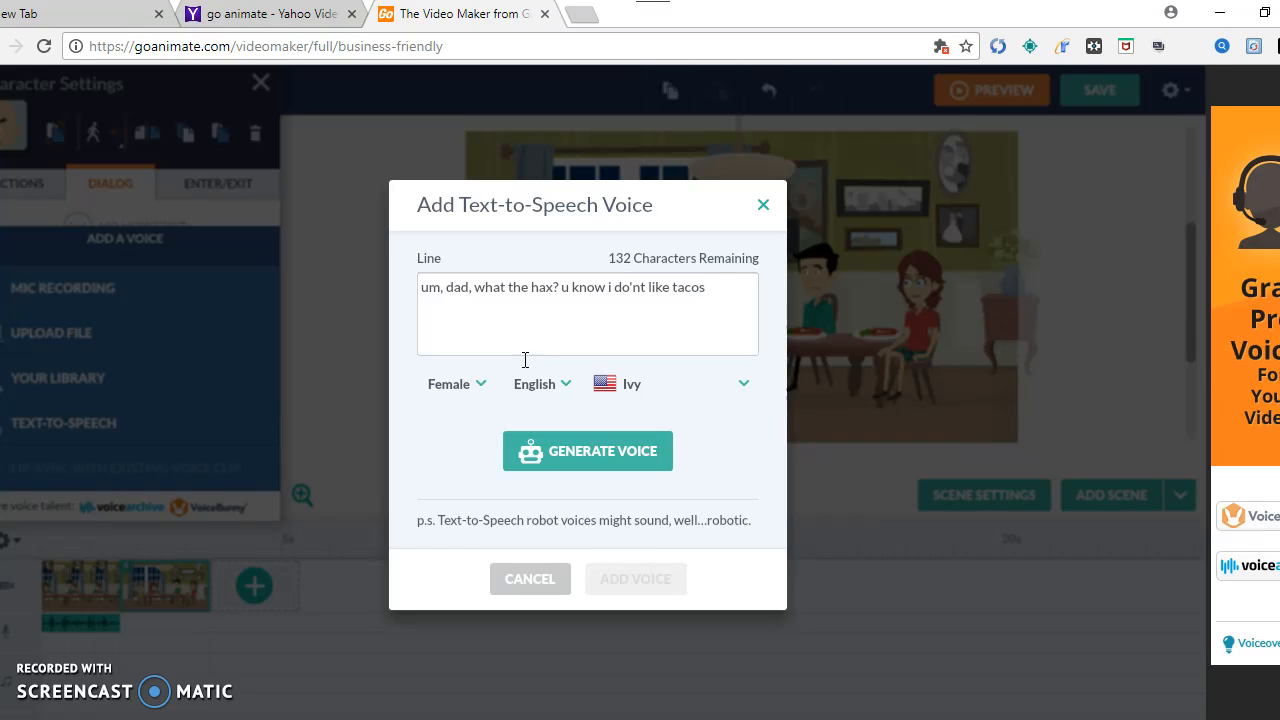
Step: Generate the Ivy voice for the line, listen to it, and add it to the bald boy
click(557, 453)
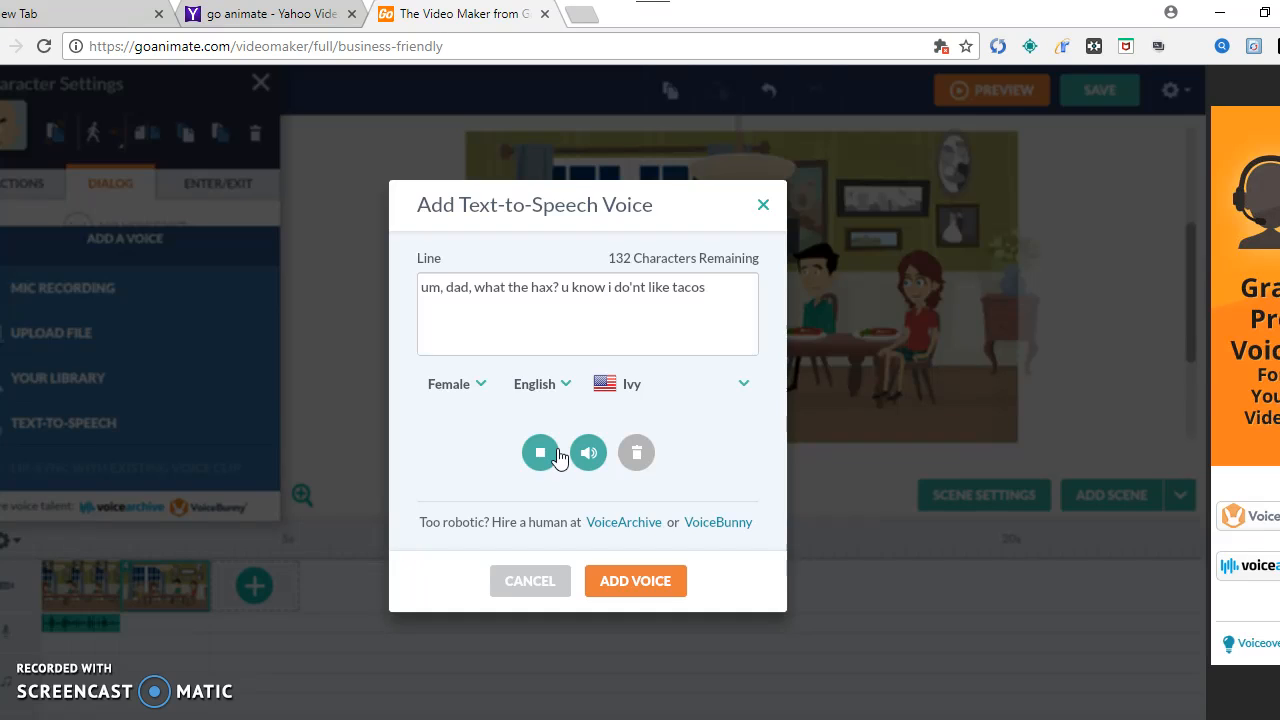
key(XF86AudioRaiseVolume)
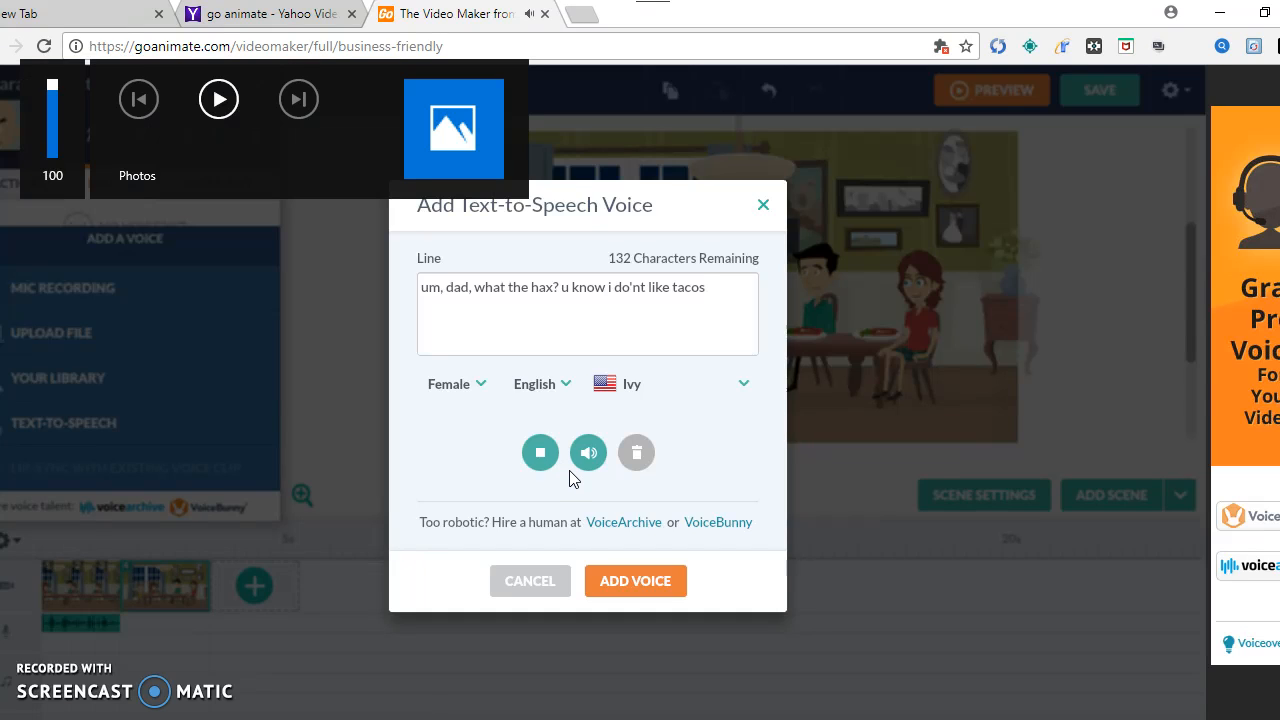
click(620, 584)
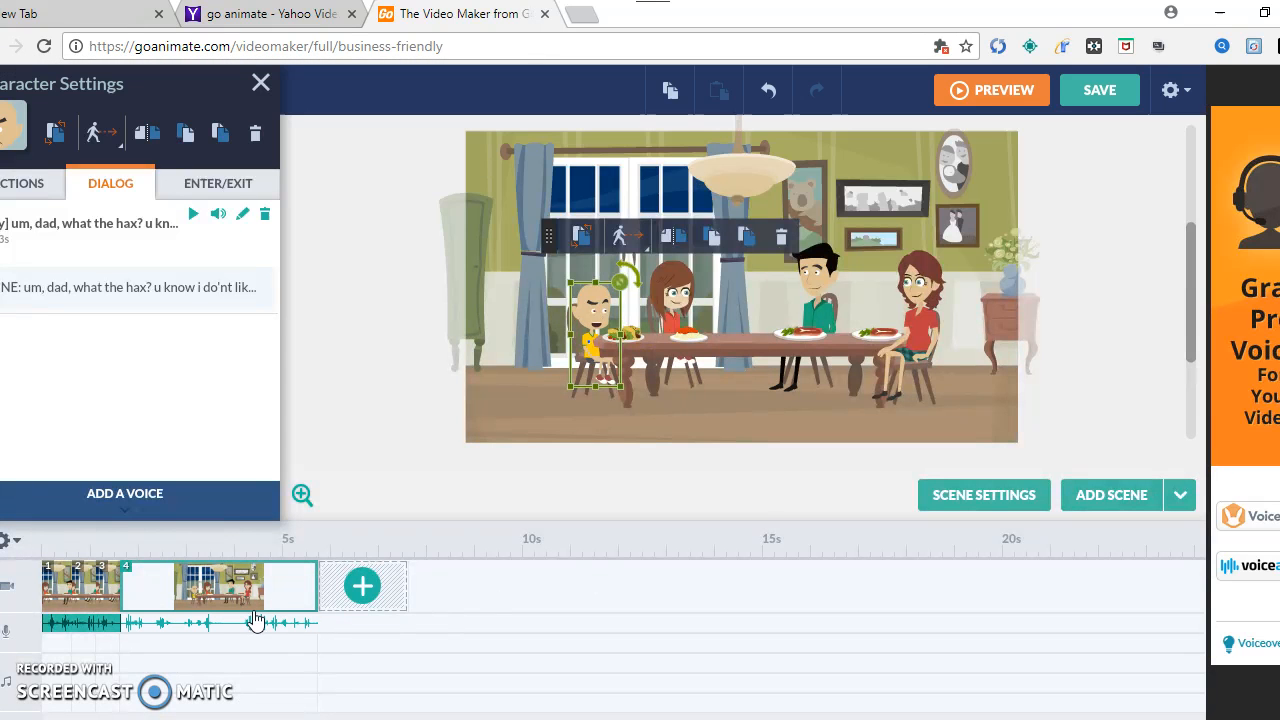
Step: Detach the boy's voice clip from the fourth scene and shorten that scene to about 0.5 seconds
right_click(241, 618)
mouse_move(312, 475)
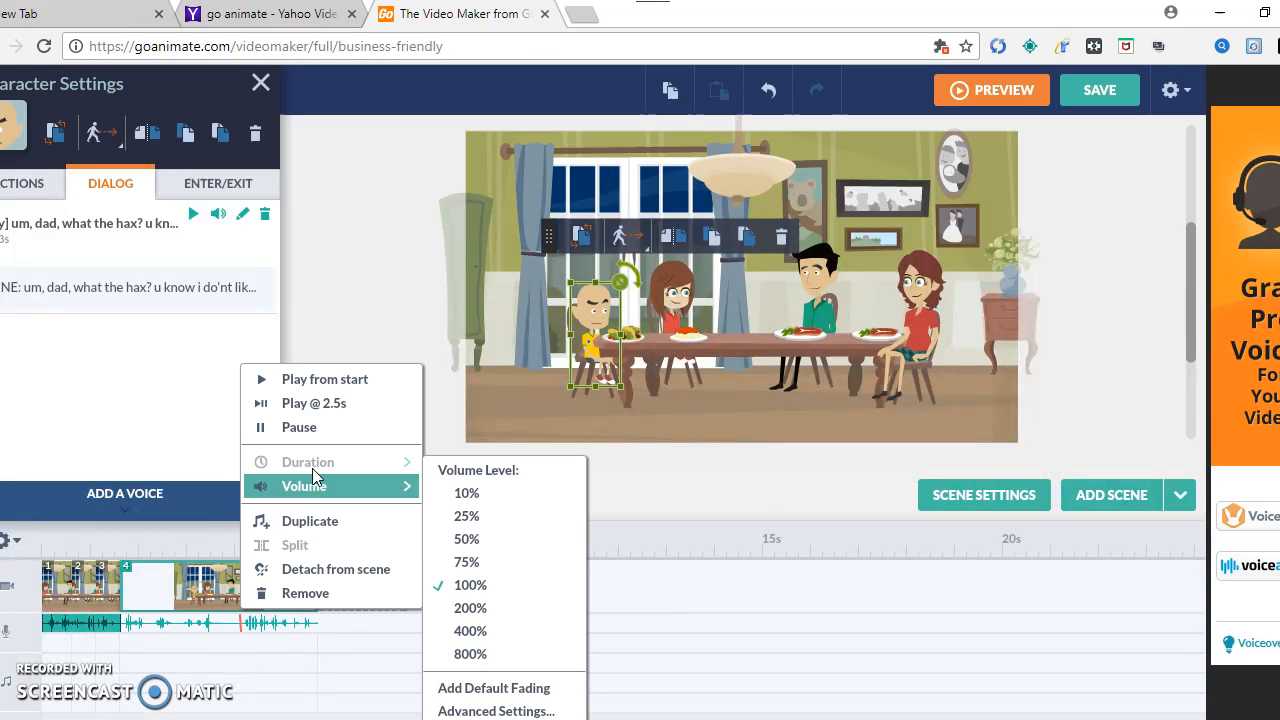
click(300, 569)
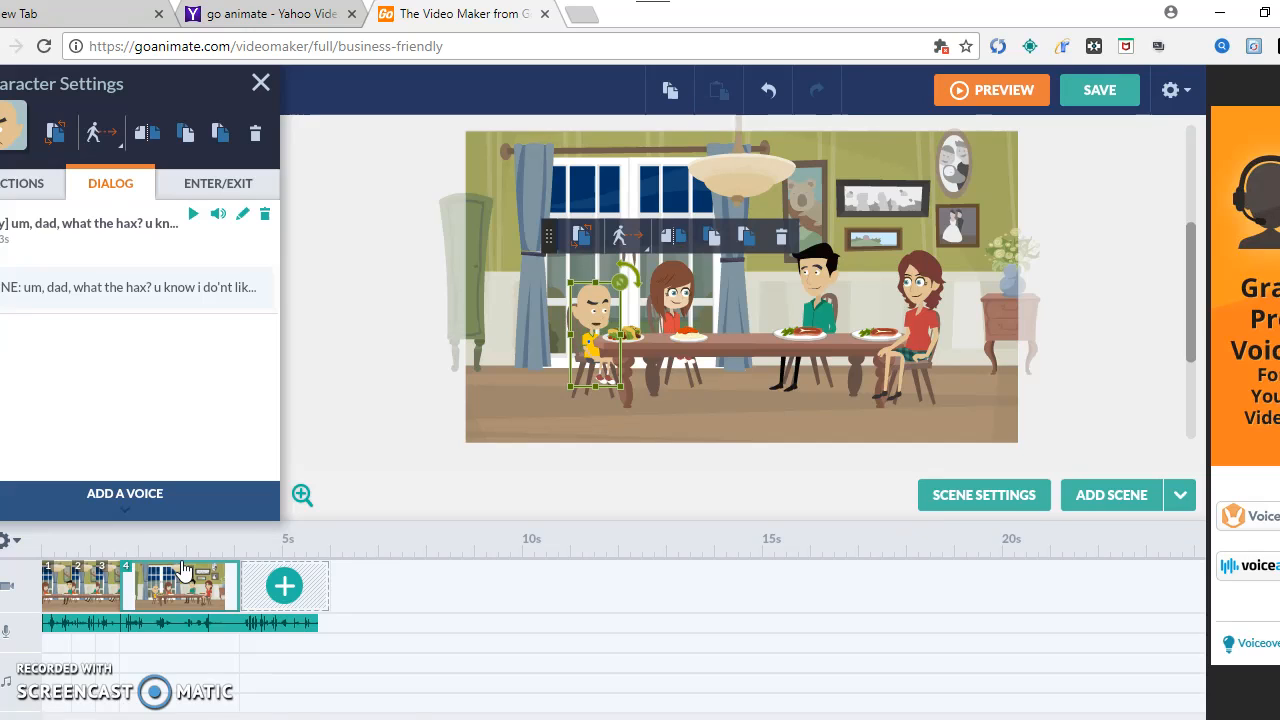
drag(242, 573, 143, 570)
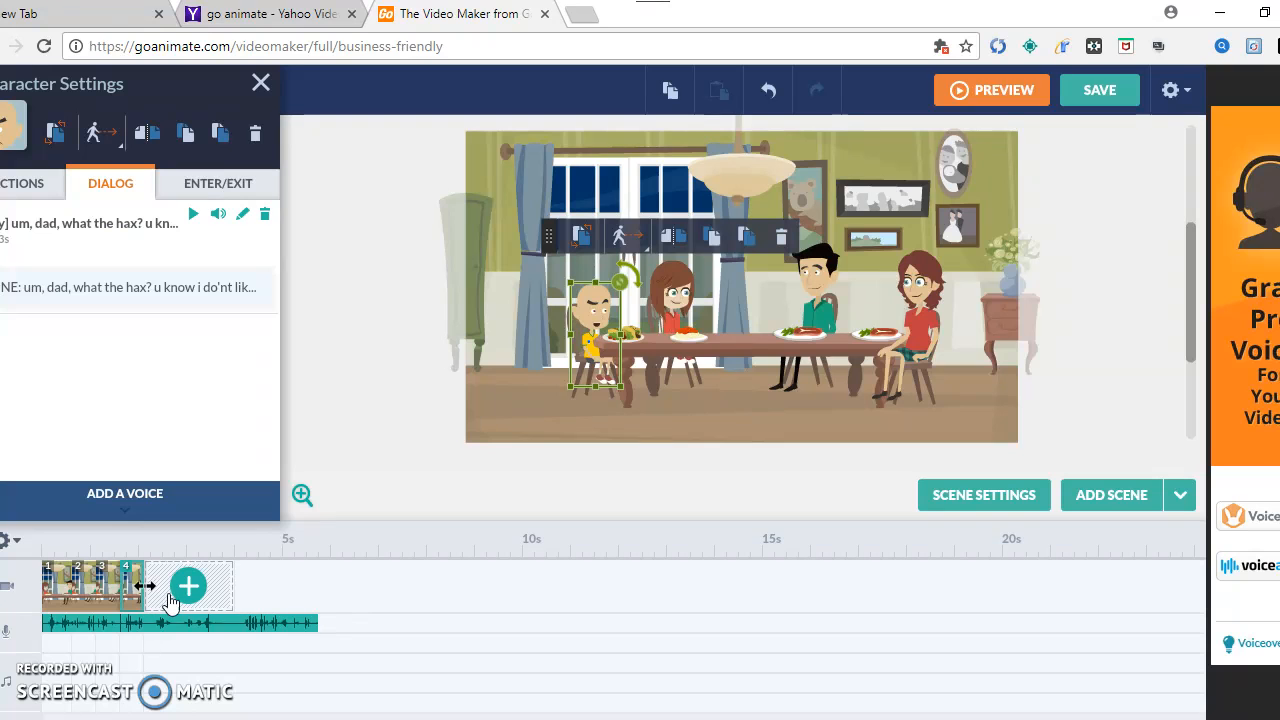
Step: Add a fifth scene about 0.7 seconds long and tilt the bald boy counterclockwise, leaning back from the table
click(188, 588)
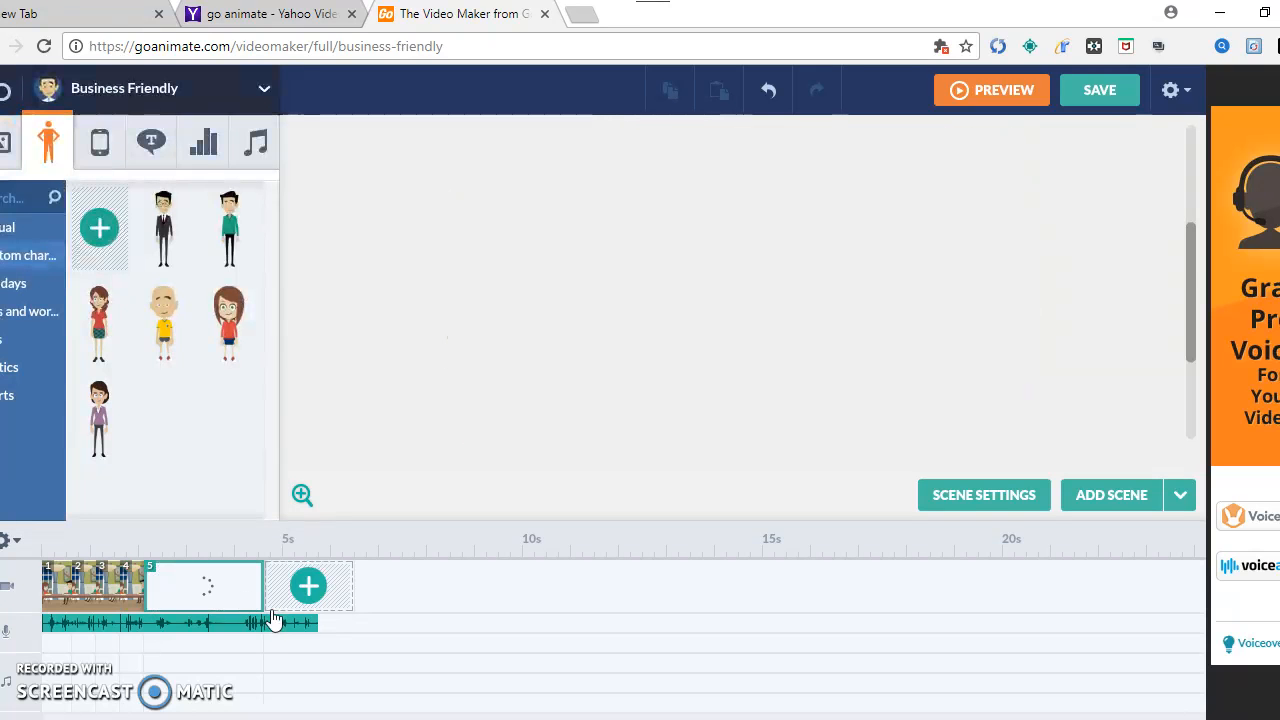
drag(262, 591, 179, 598)
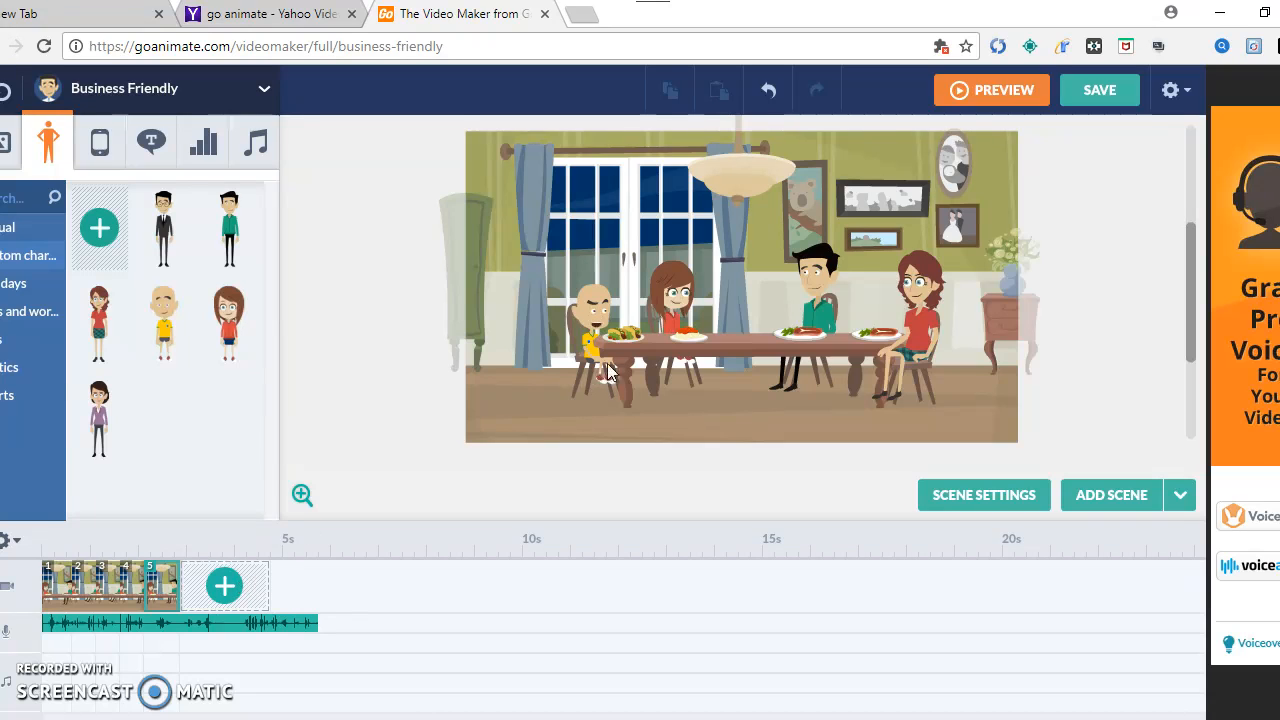
click(600, 330)
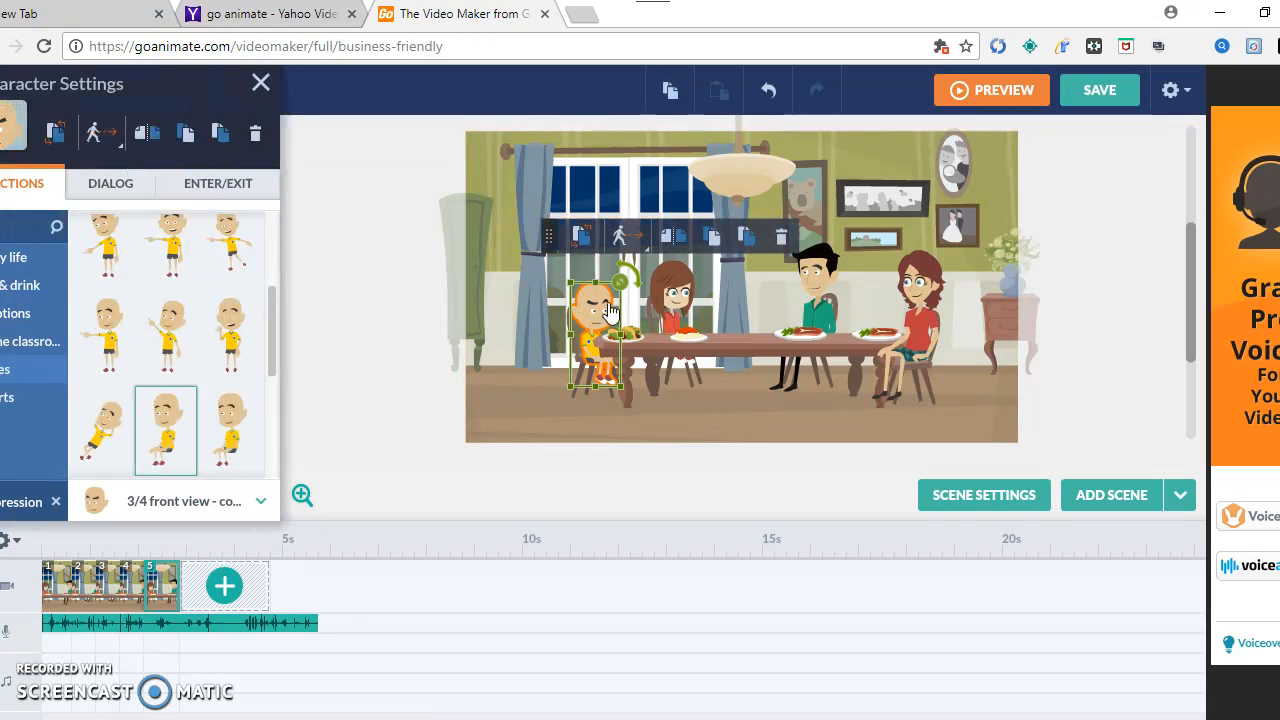
drag(628, 272, 586, 304)
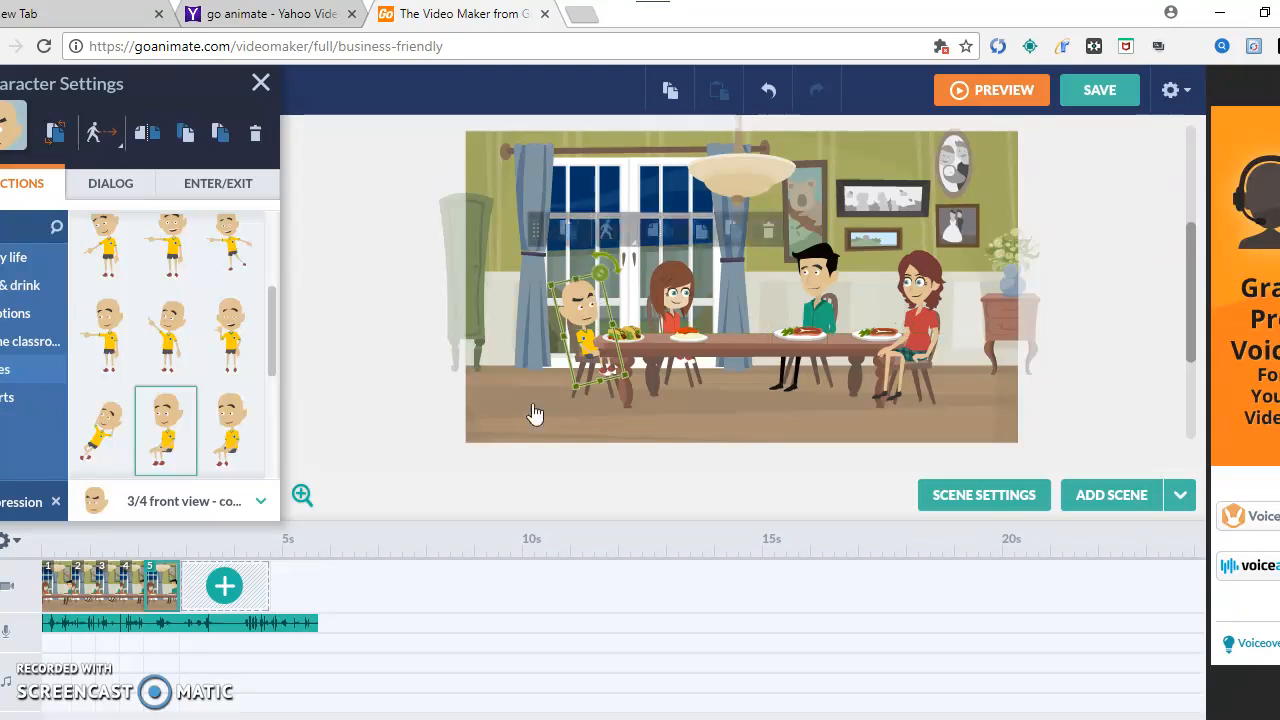
Step: Add a sixth scene about 0.25 seconds long and tilt the bald boy clockwise so he leans toward the table
click(245, 590)
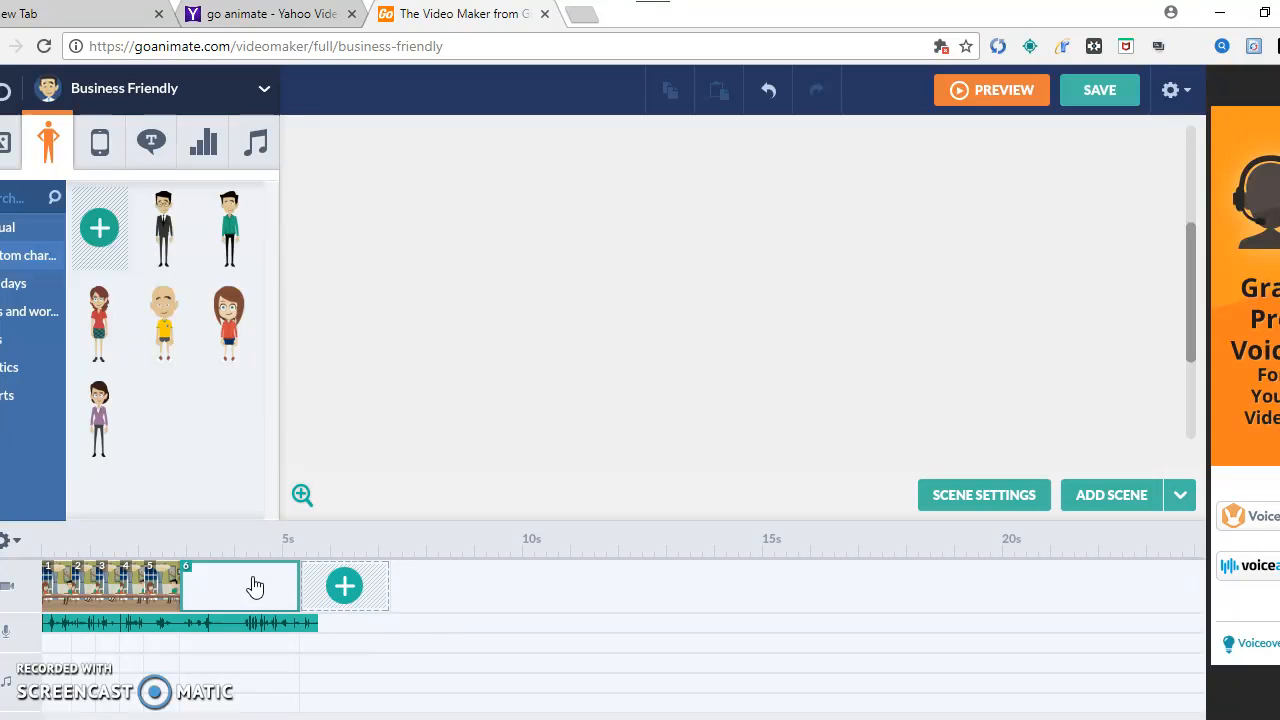
right_click(254, 590)
click(300, 590)
drag(300, 590, 215, 580)
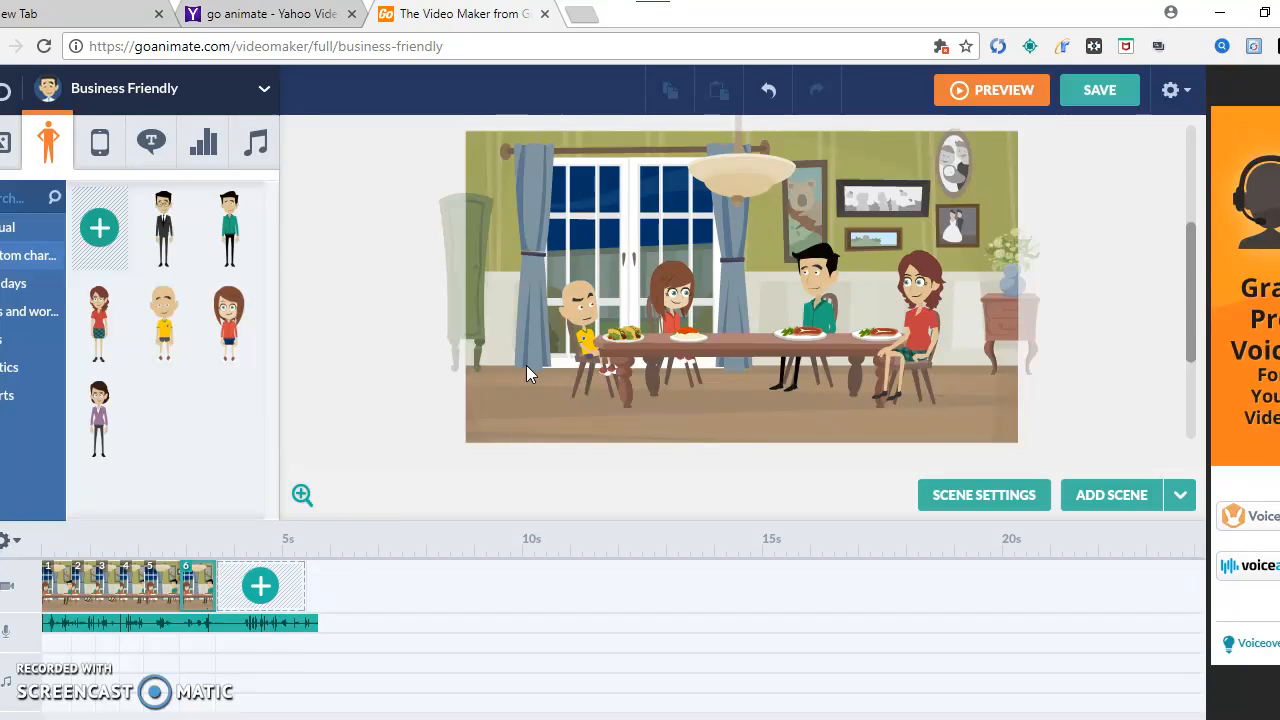
click(585, 320)
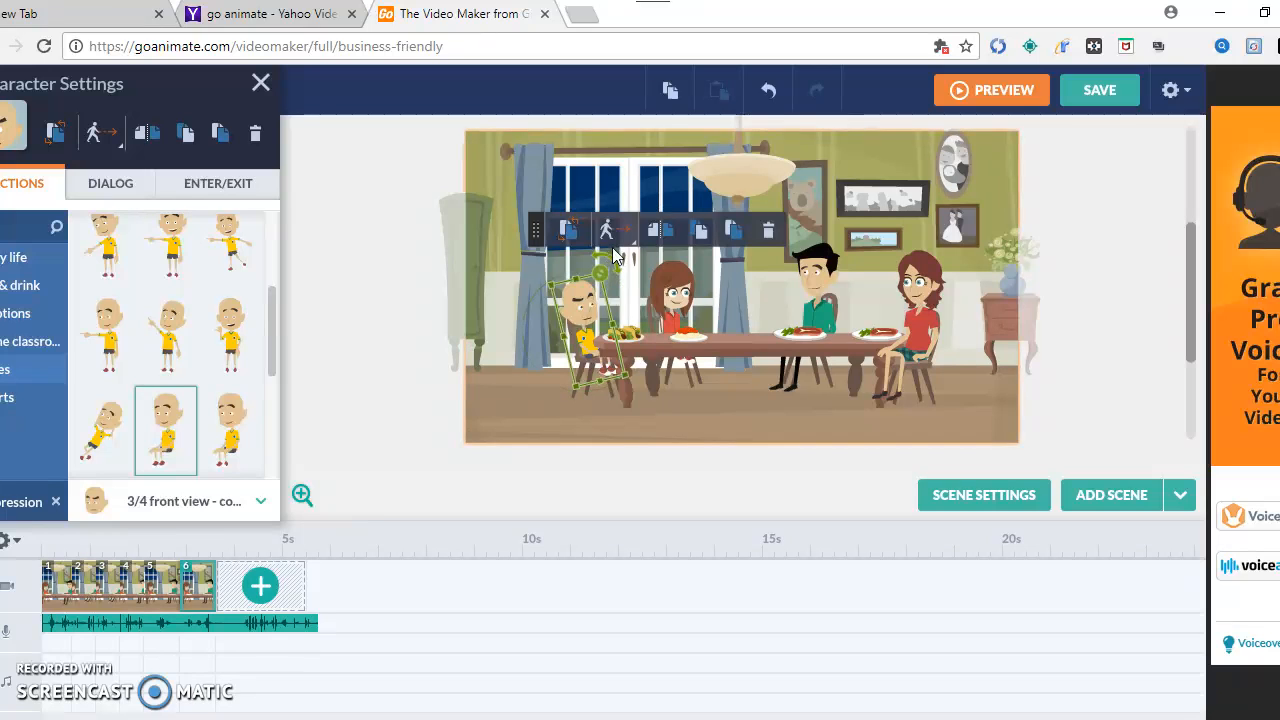
click(170, 573)
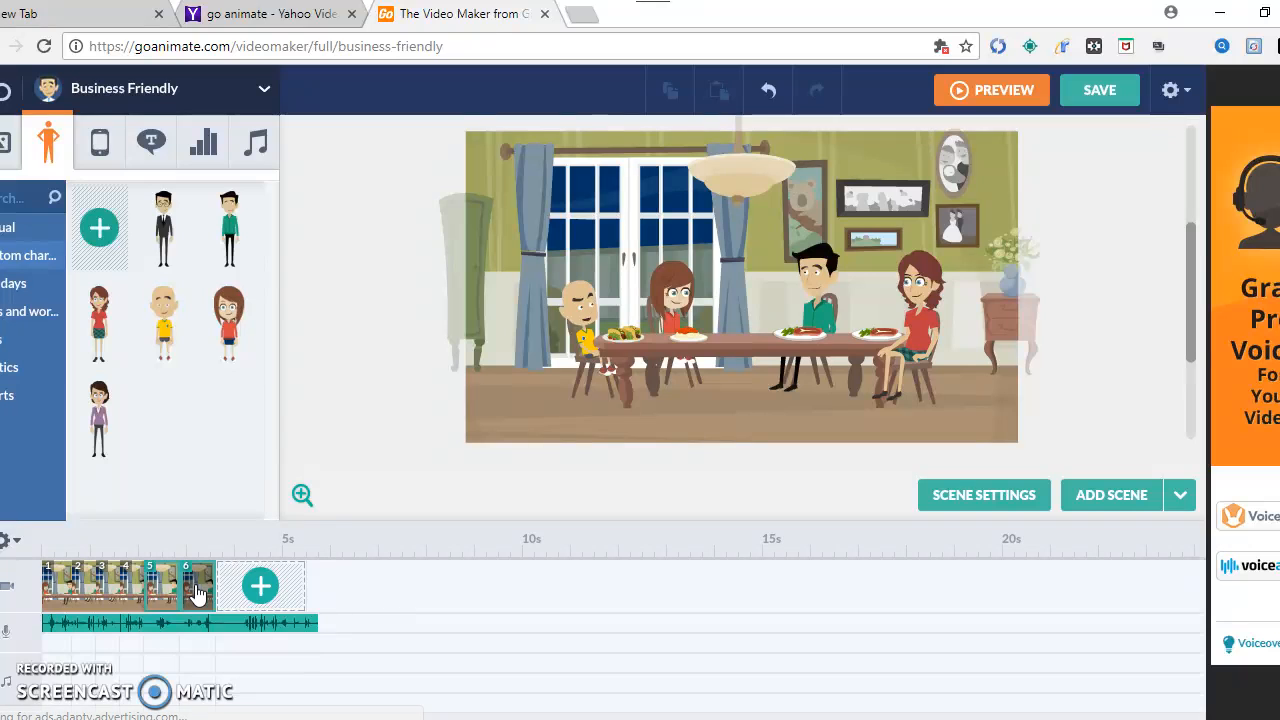
right_click(201, 592)
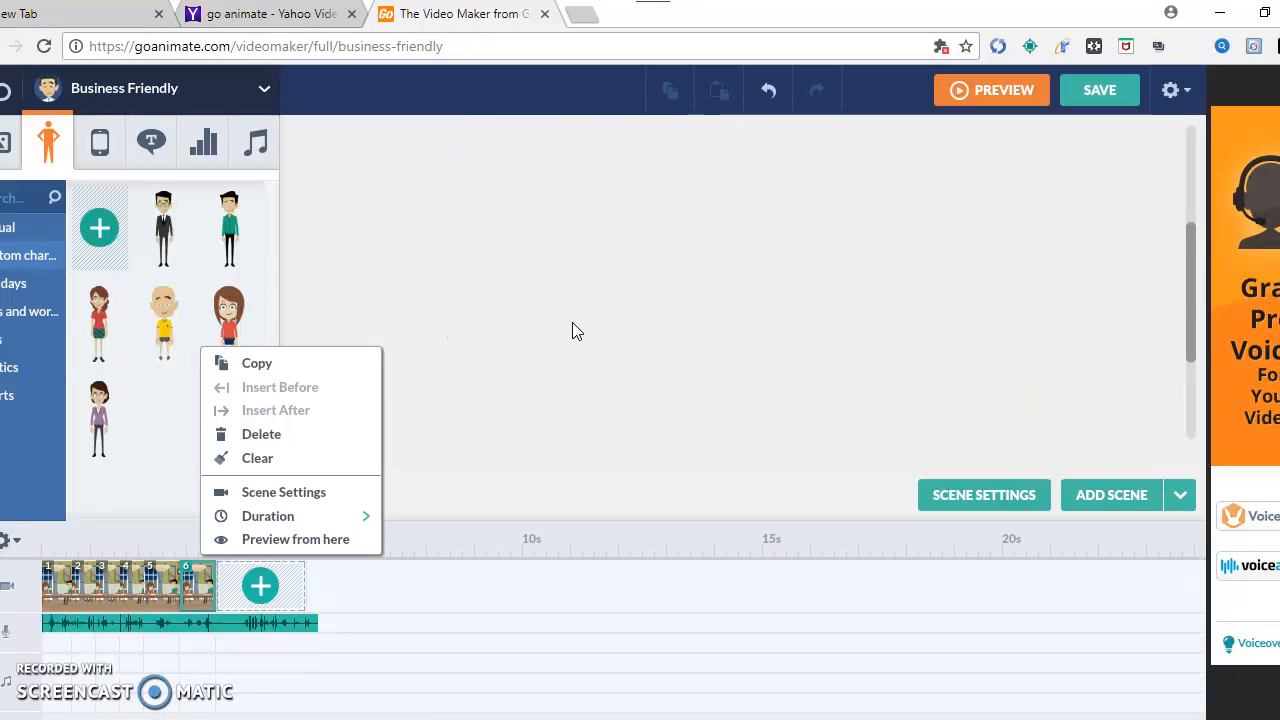
click(588, 315)
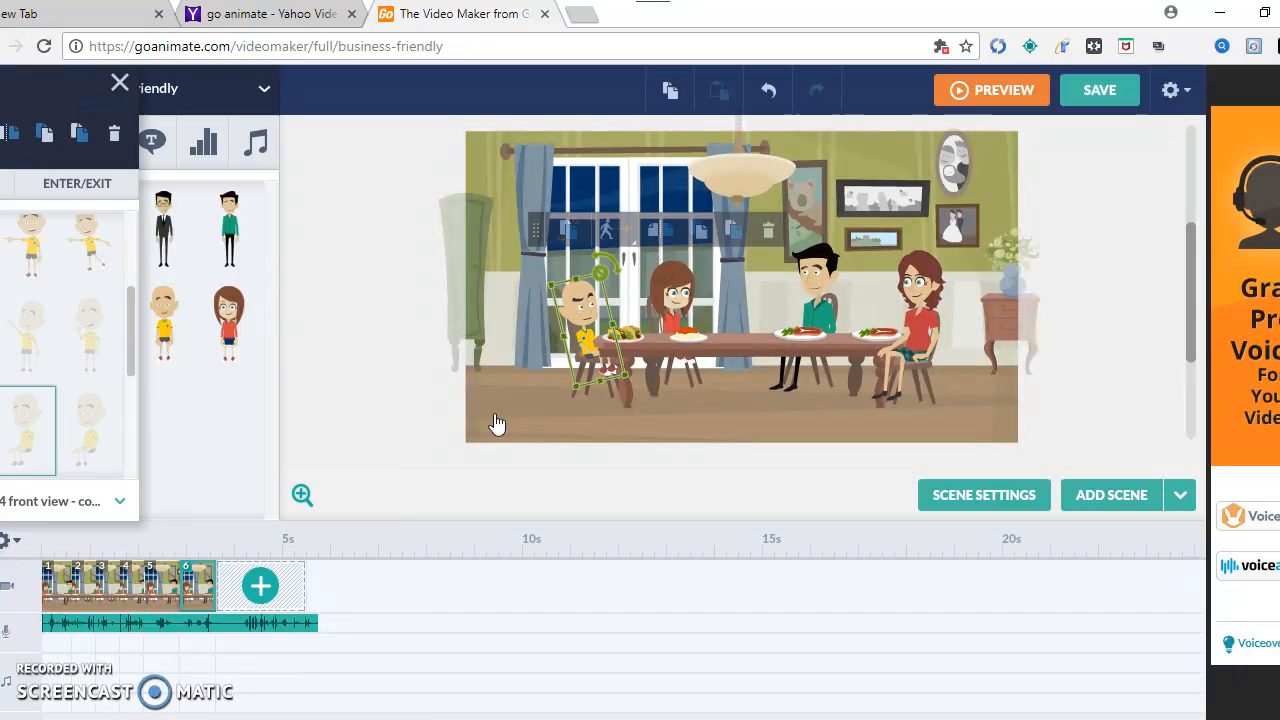
drag(571, 398, 572, 391)
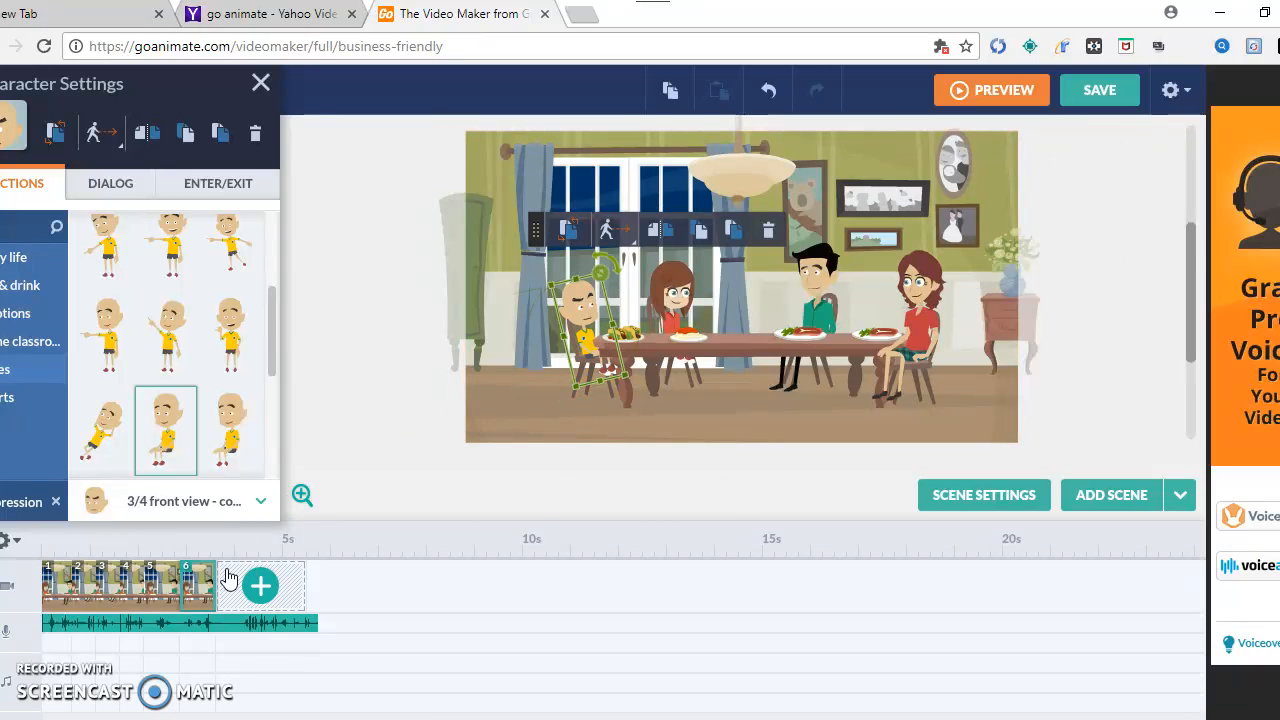
drag(216, 579, 191, 579)
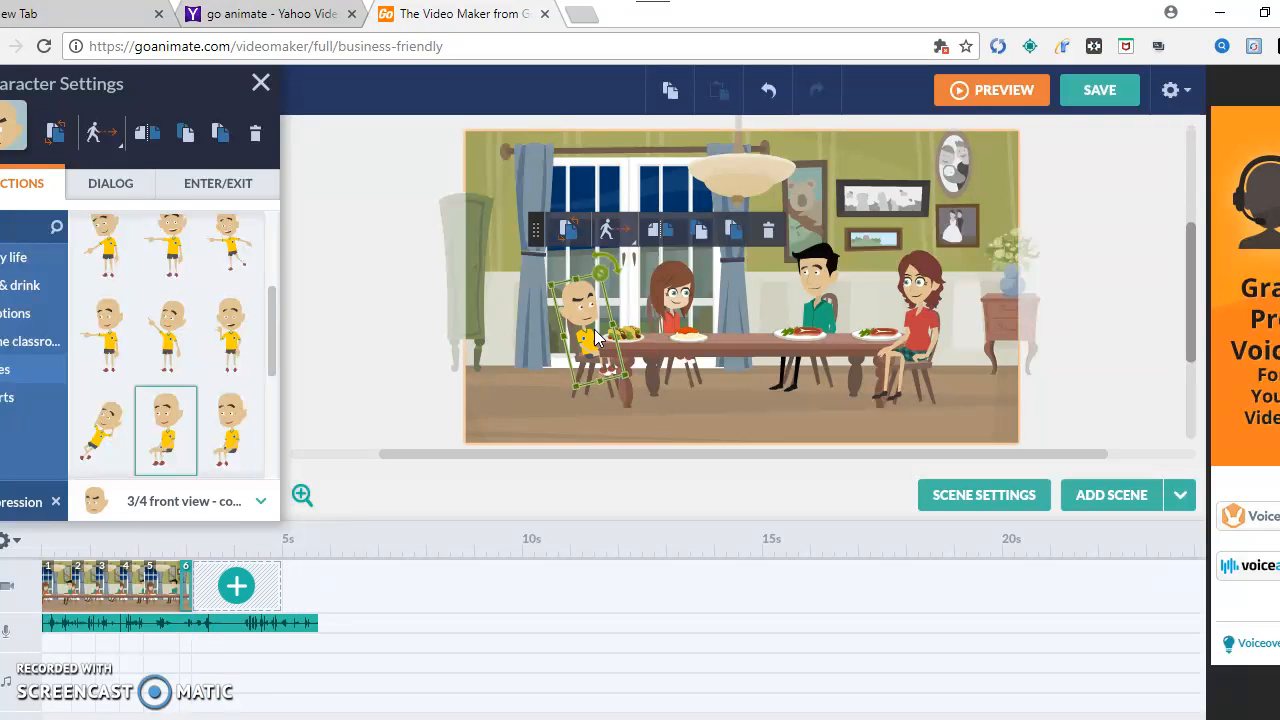
drag(613, 270, 640, 293)
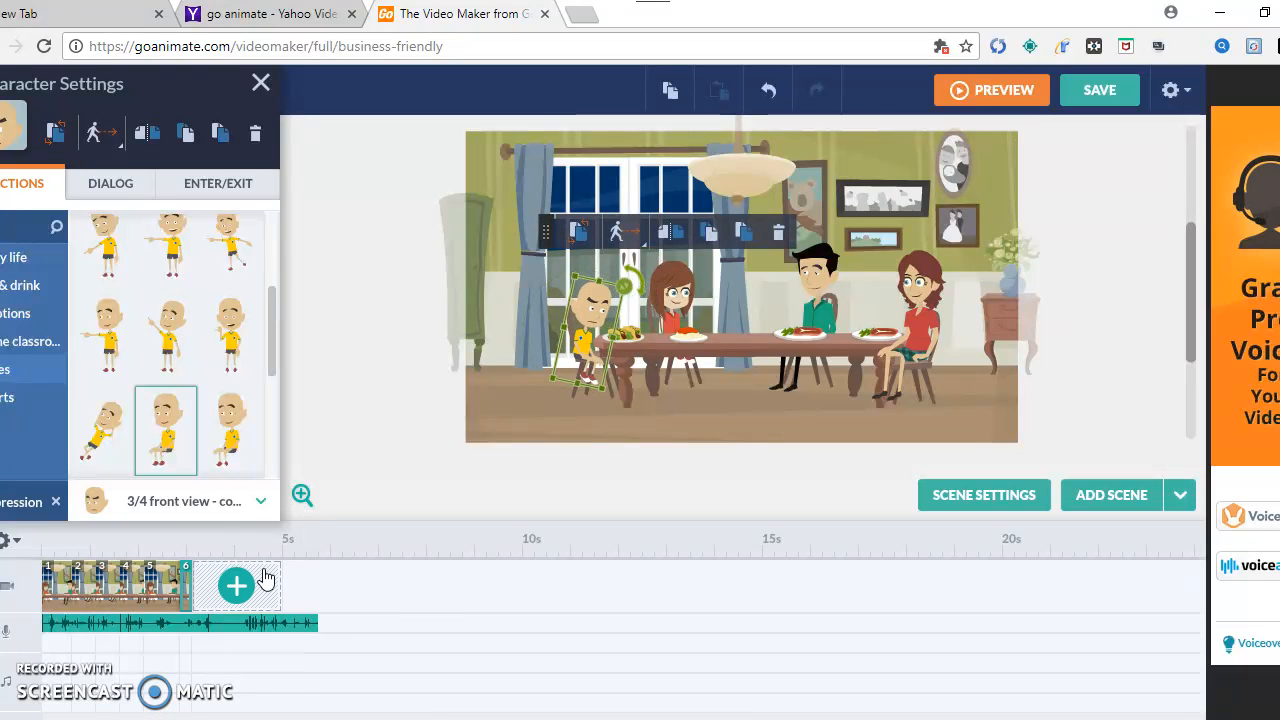
Step: Add a seventh scene 0.25 seconds long and rotate the bald boy counterclockwise to nearly upright, slightly lower in his chair
click(265, 578)
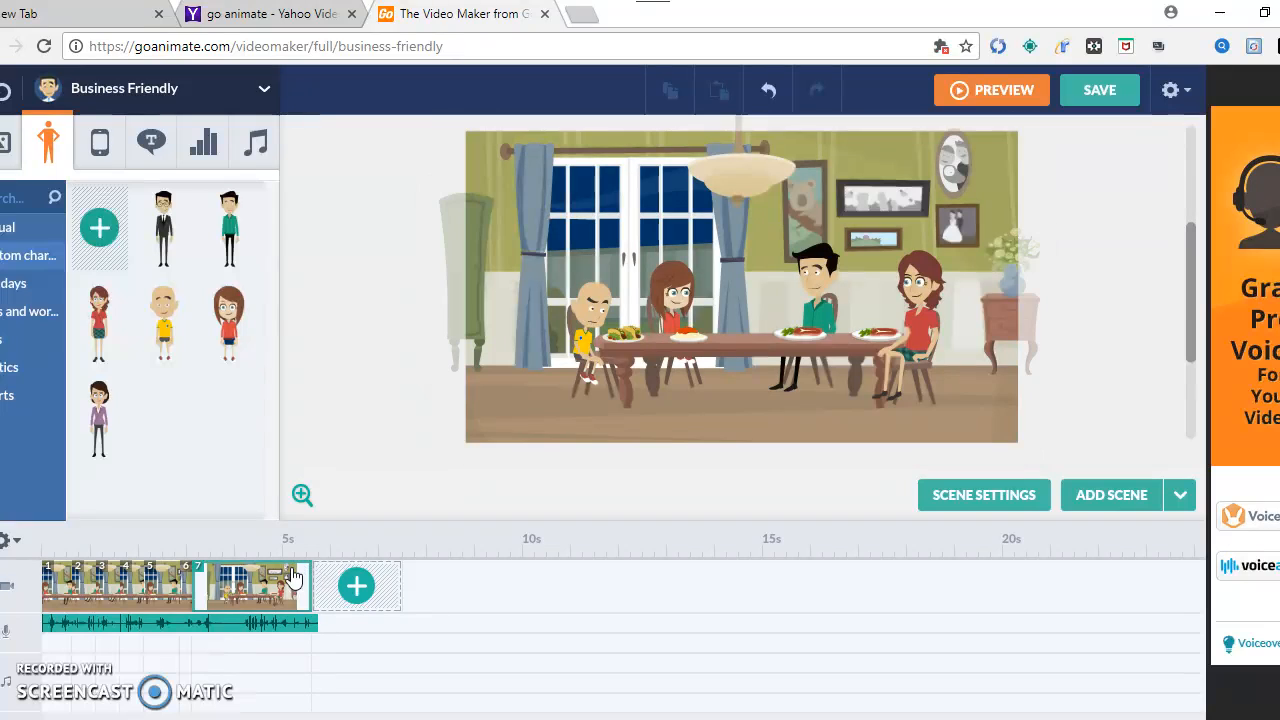
drag(309, 590, 203, 589)
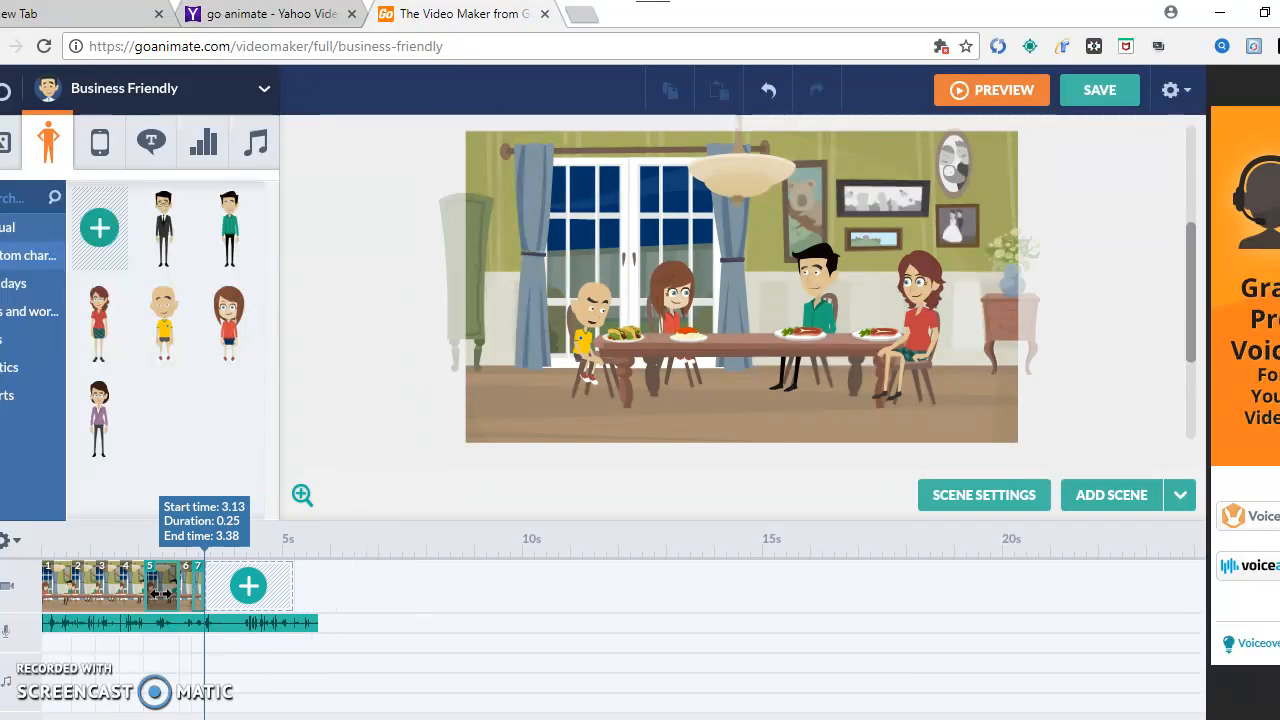
click(588, 320)
drag(584, 318, 616, 286)
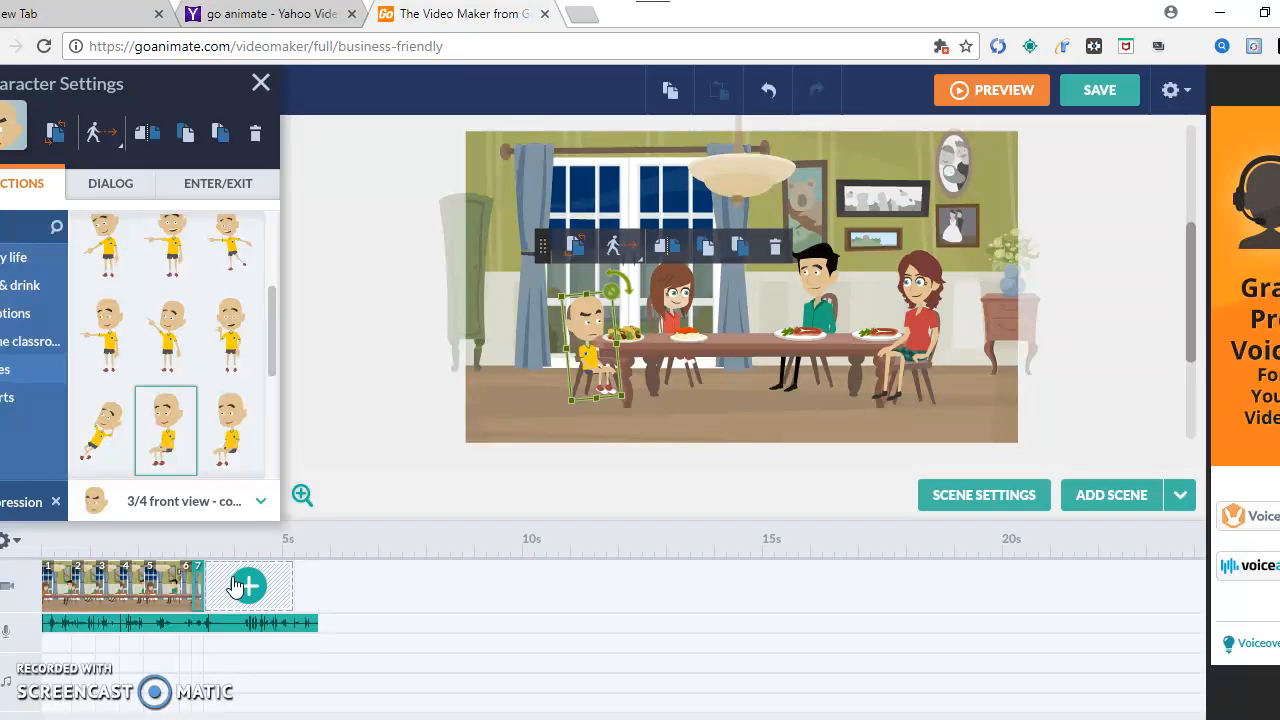
Step: Add an eighth scene 0.25 seconds long and give the bald boy a slide movement of about 35 px upward
click(333, 581)
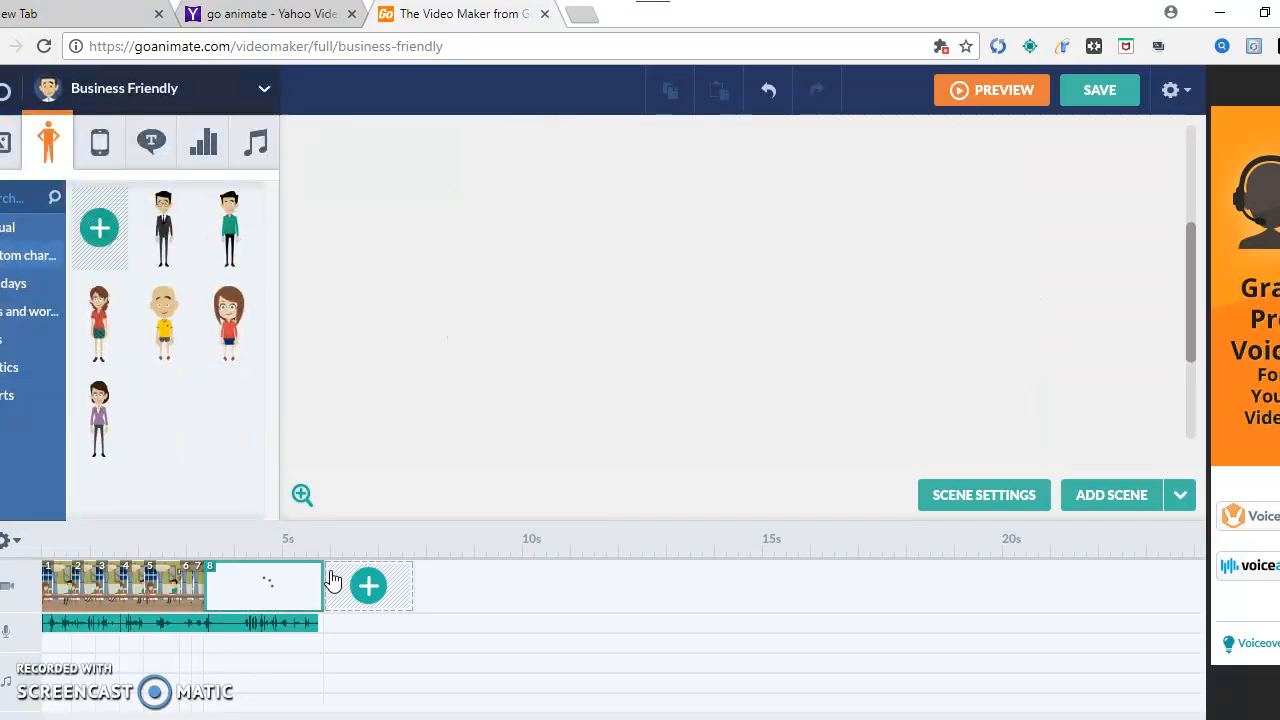
drag(321, 583, 214, 583)
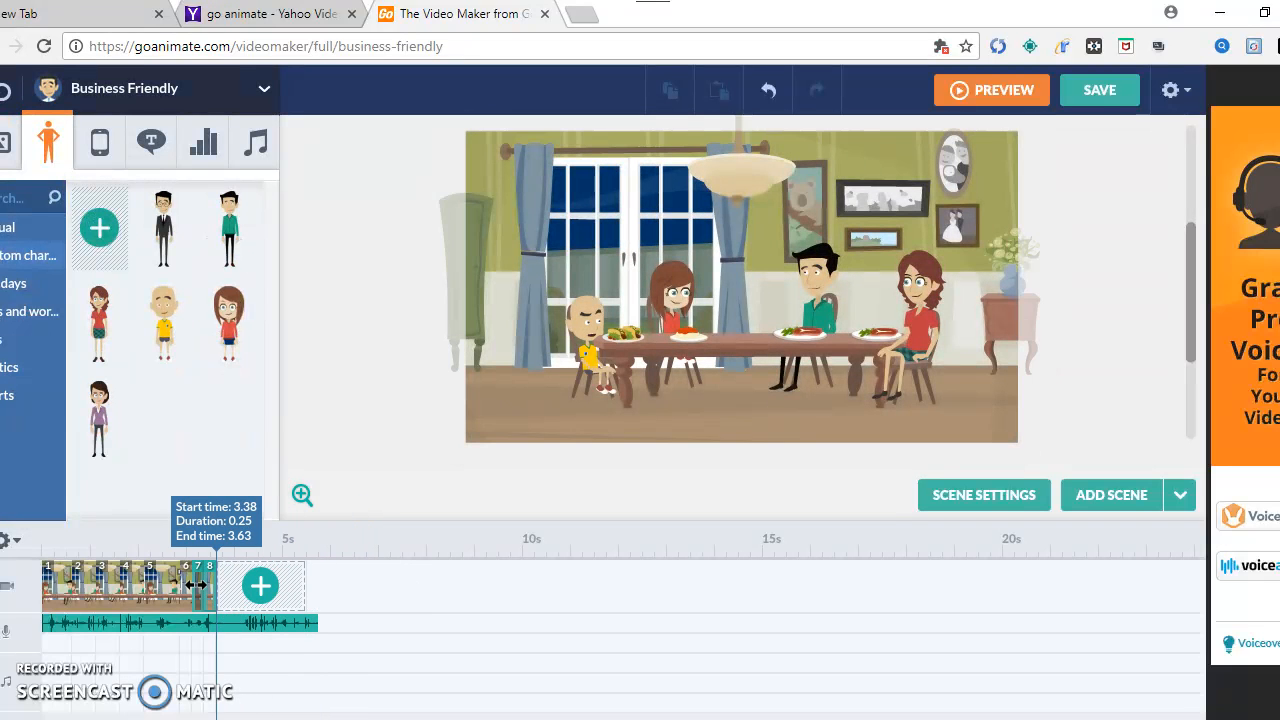
click(587, 343)
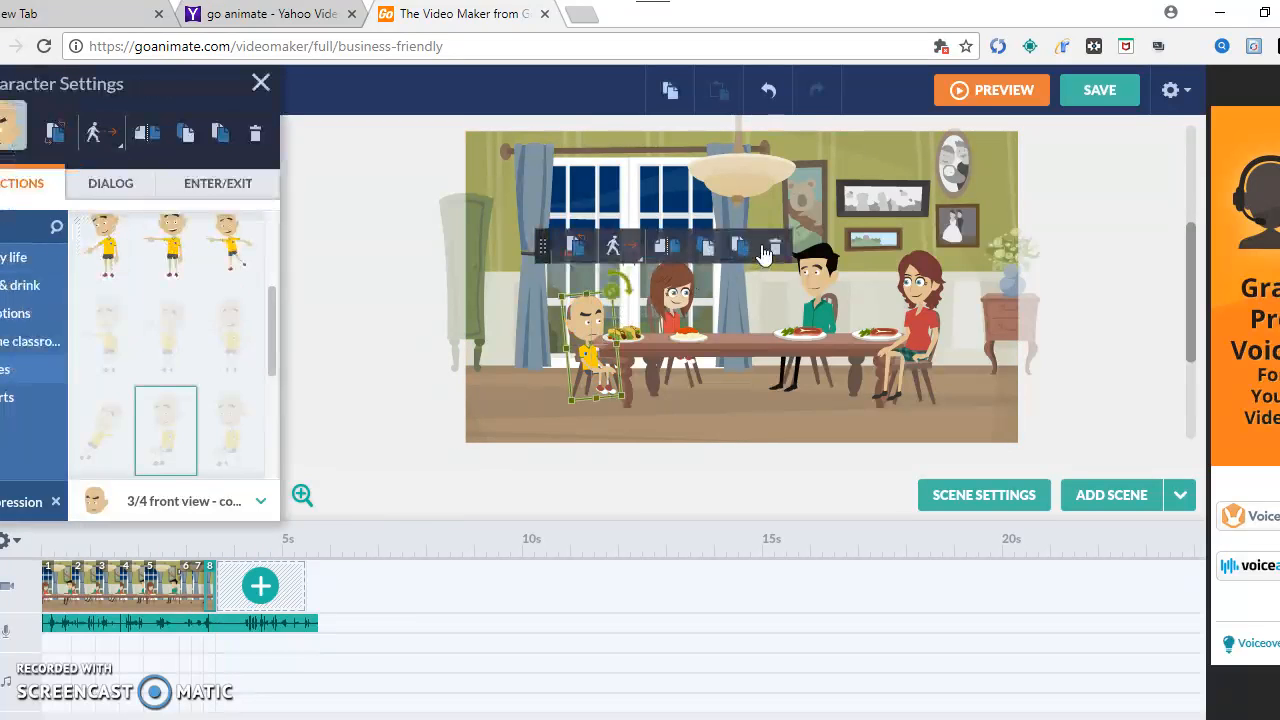
click(633, 255)
click(639, 310)
drag(688, 313, 589, 285)
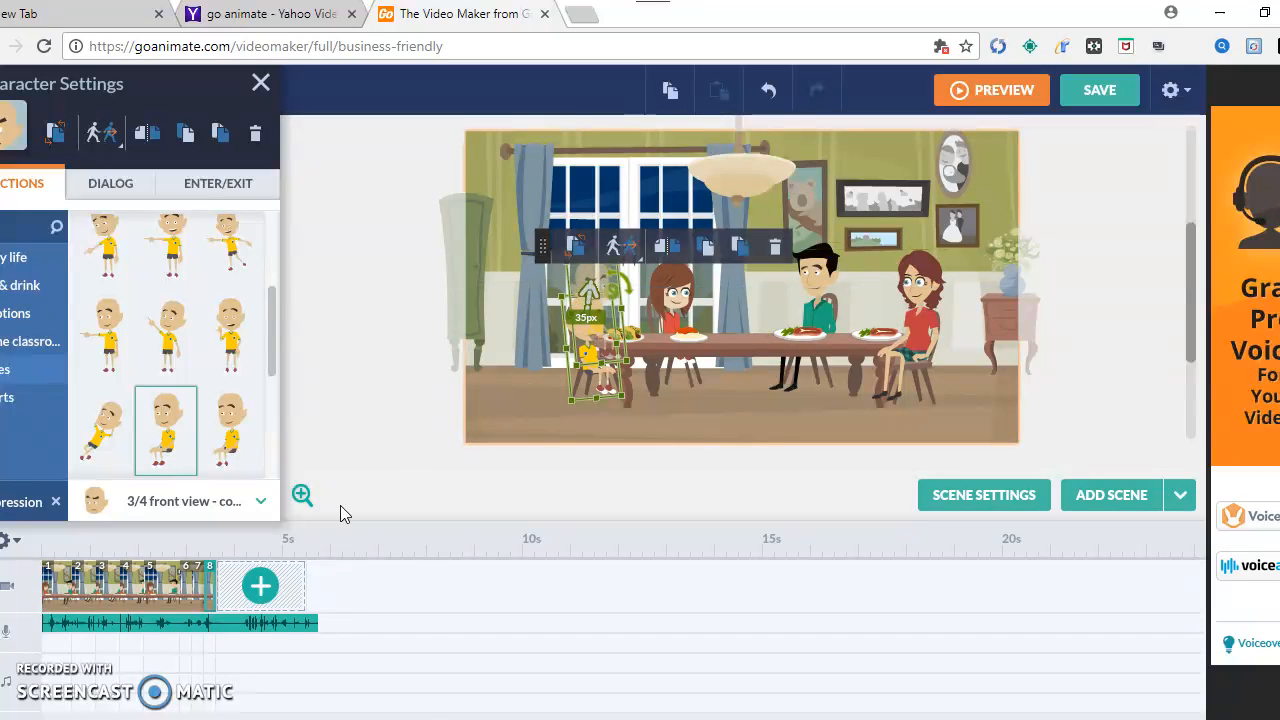
Step: Add a ninth scene about 0.7 seconds long and give the bald boy a slide movement of about 19 px downward
click(262, 588)
drag(334, 580, 249, 580)
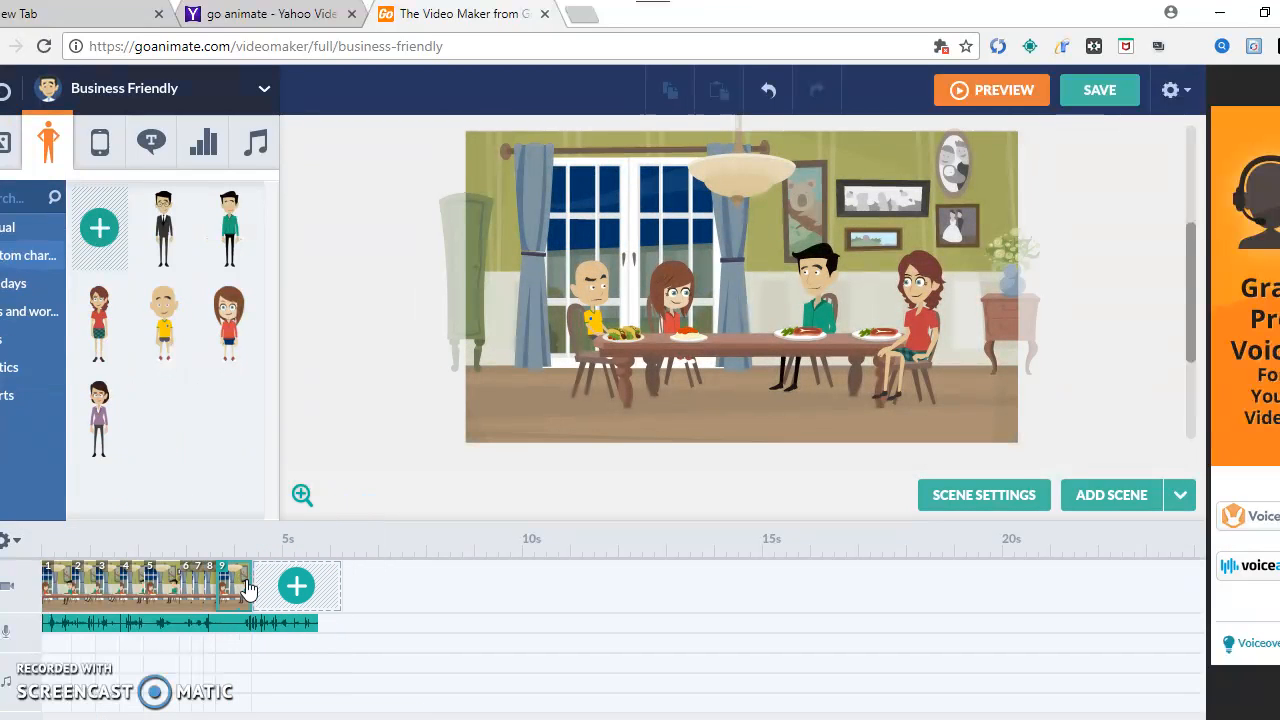
click(591, 305)
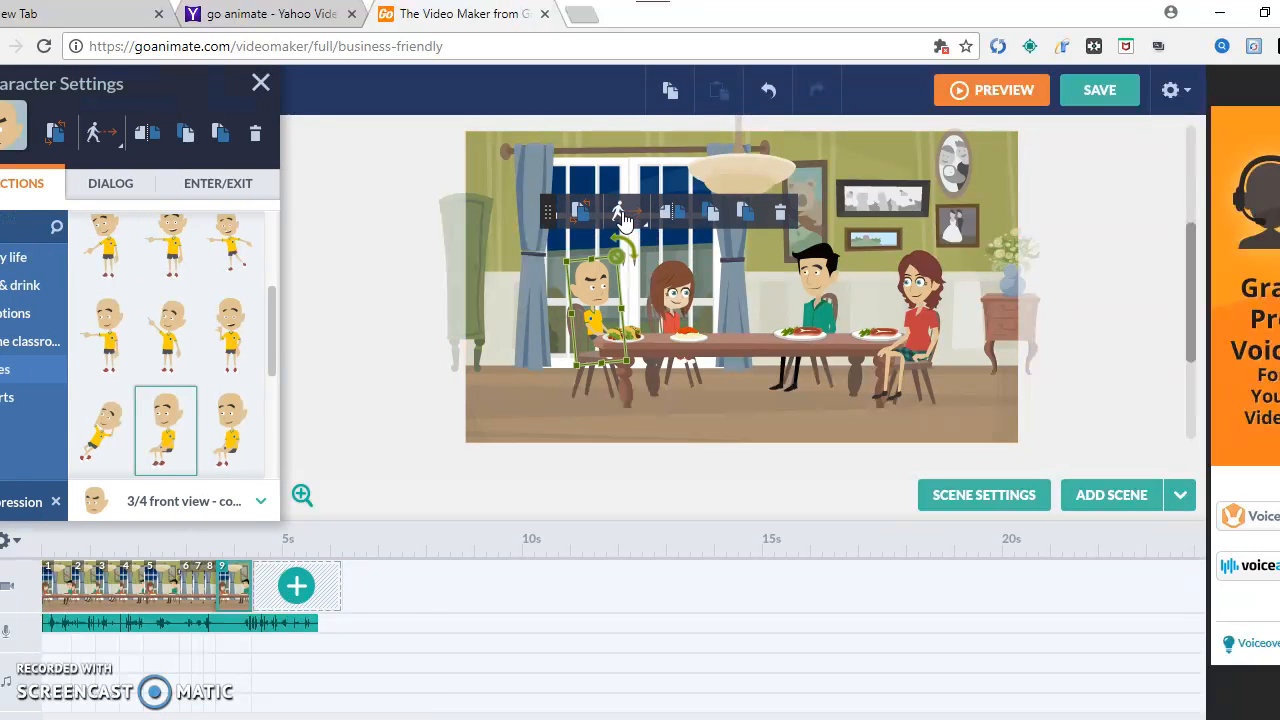
click(621, 216)
click(630, 294)
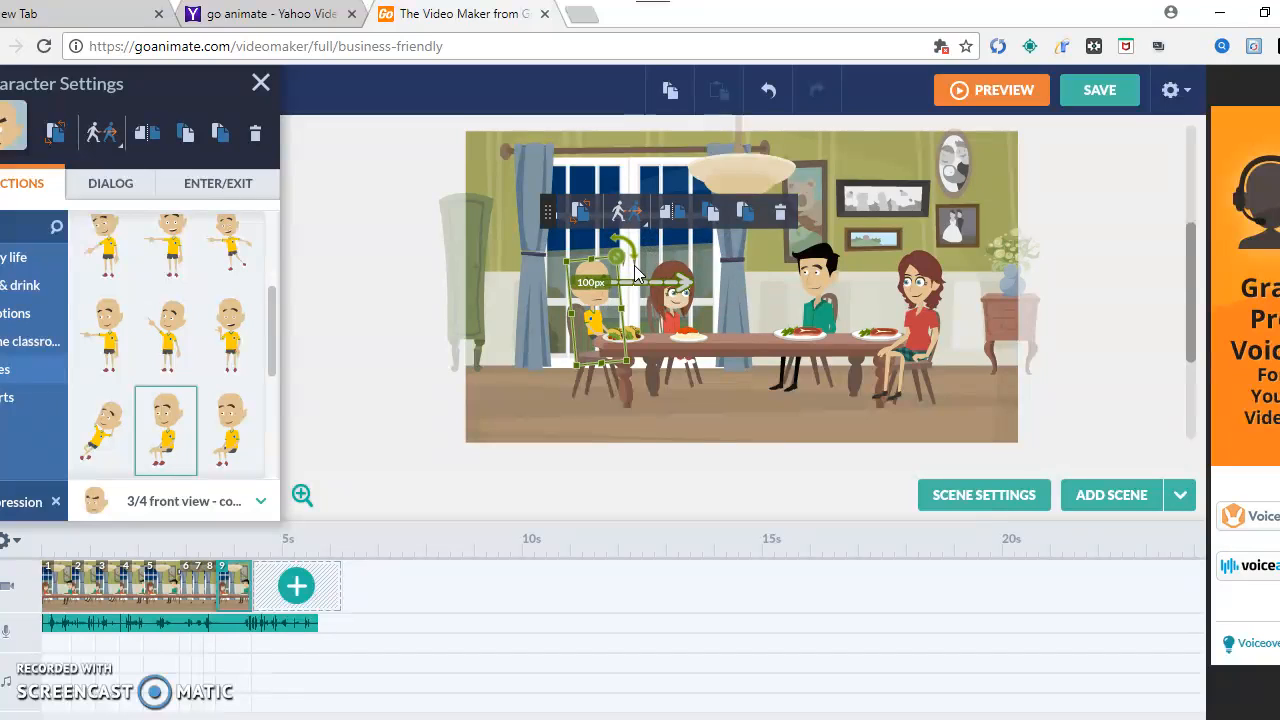
drag(699, 306, 614, 328)
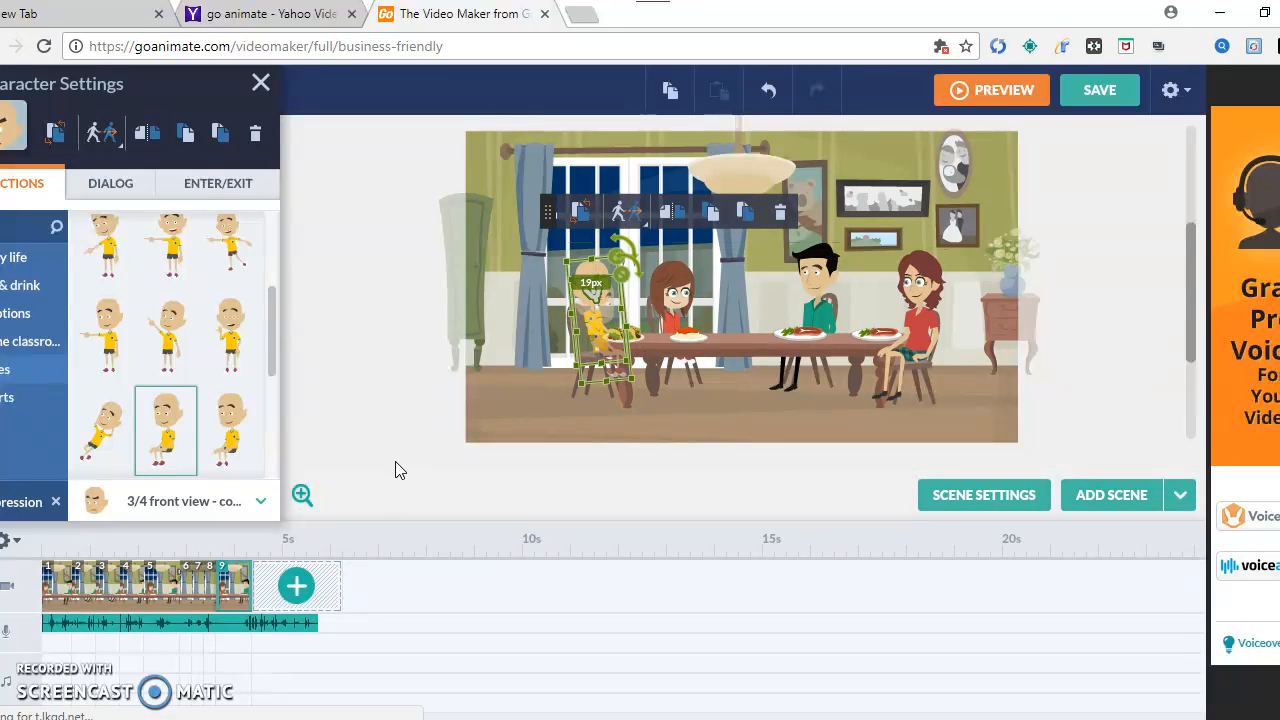
Step: Add a tenth and an eleventh scene, denying the Flash storage request, and shorten the tenth to end with the voice clip
click(294, 587)
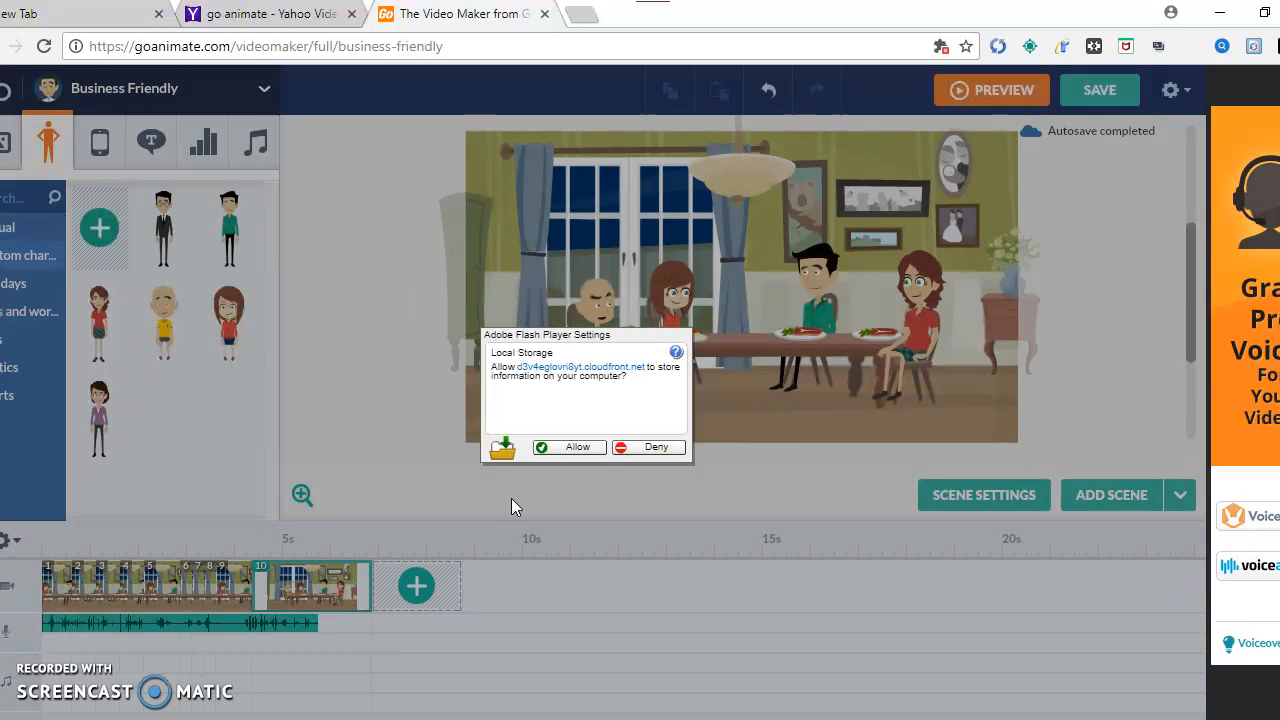
click(648, 447)
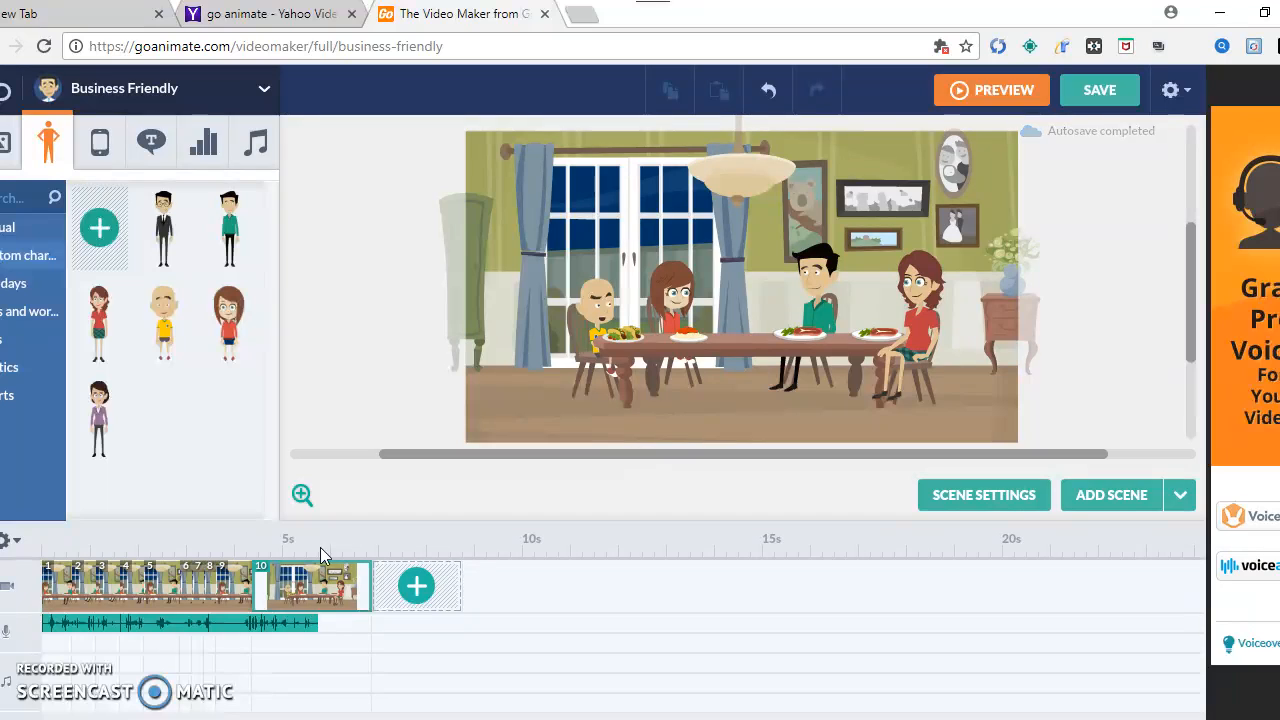
click(378, 595)
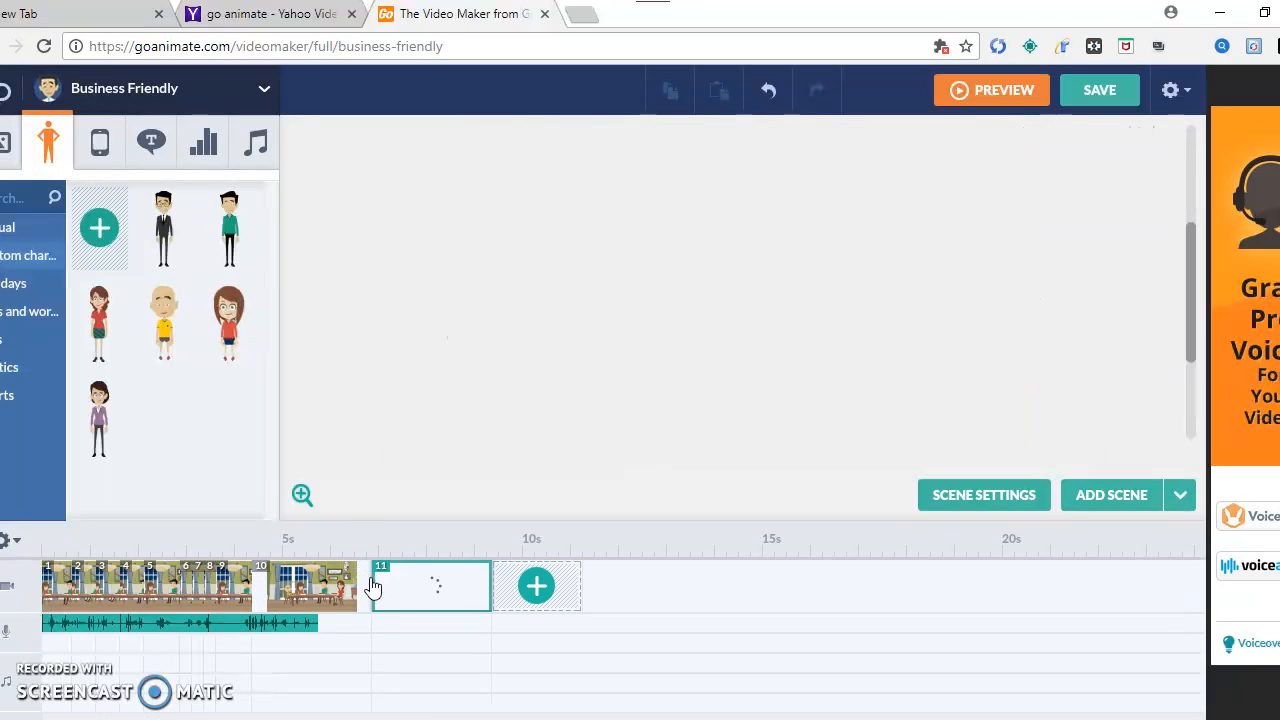
drag(372, 587, 321, 580)
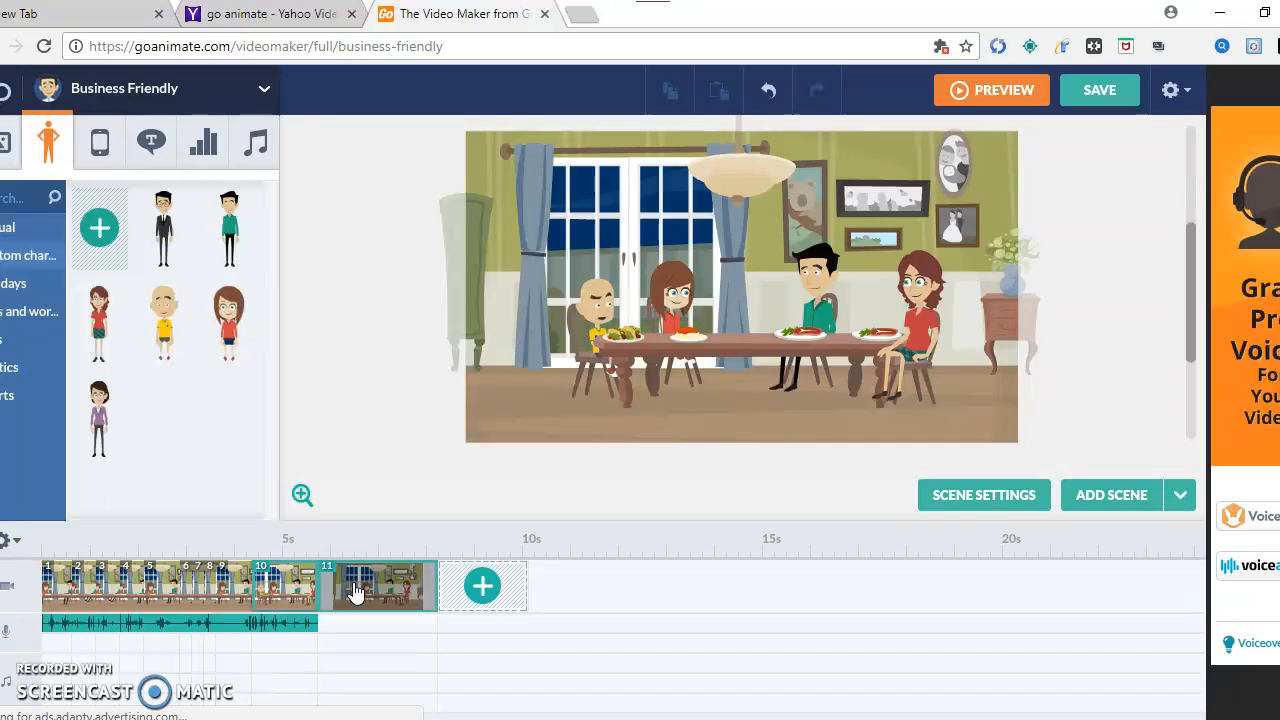
right_click(355, 591)
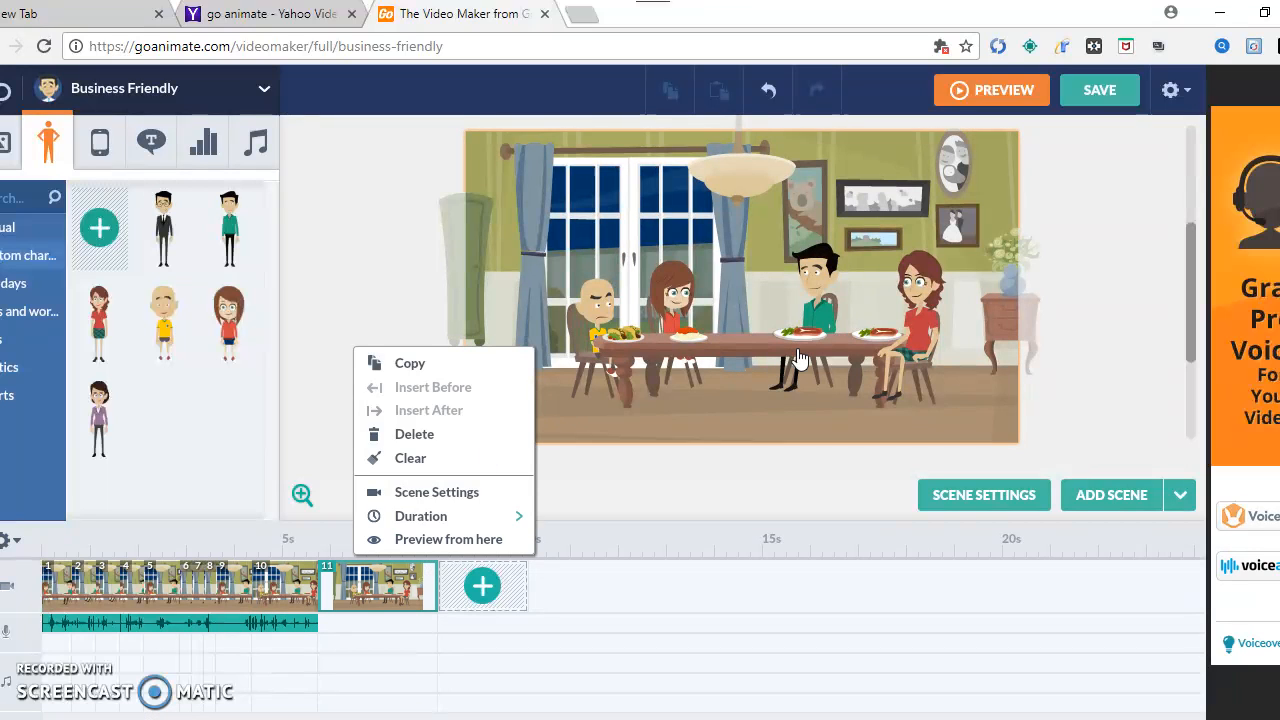
click(393, 227)
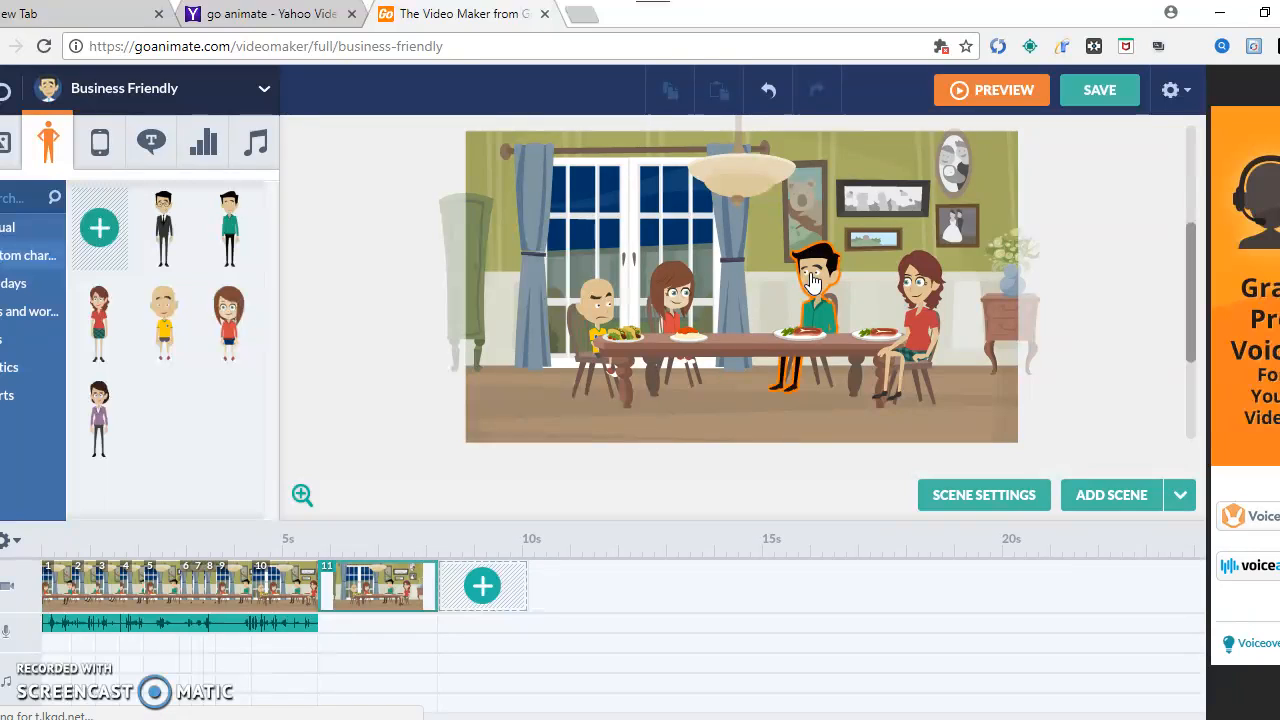
Step: Start a text-to-speech voice for the seated girl in the eleventh scene and set the voice gender to Female
click(915, 288)
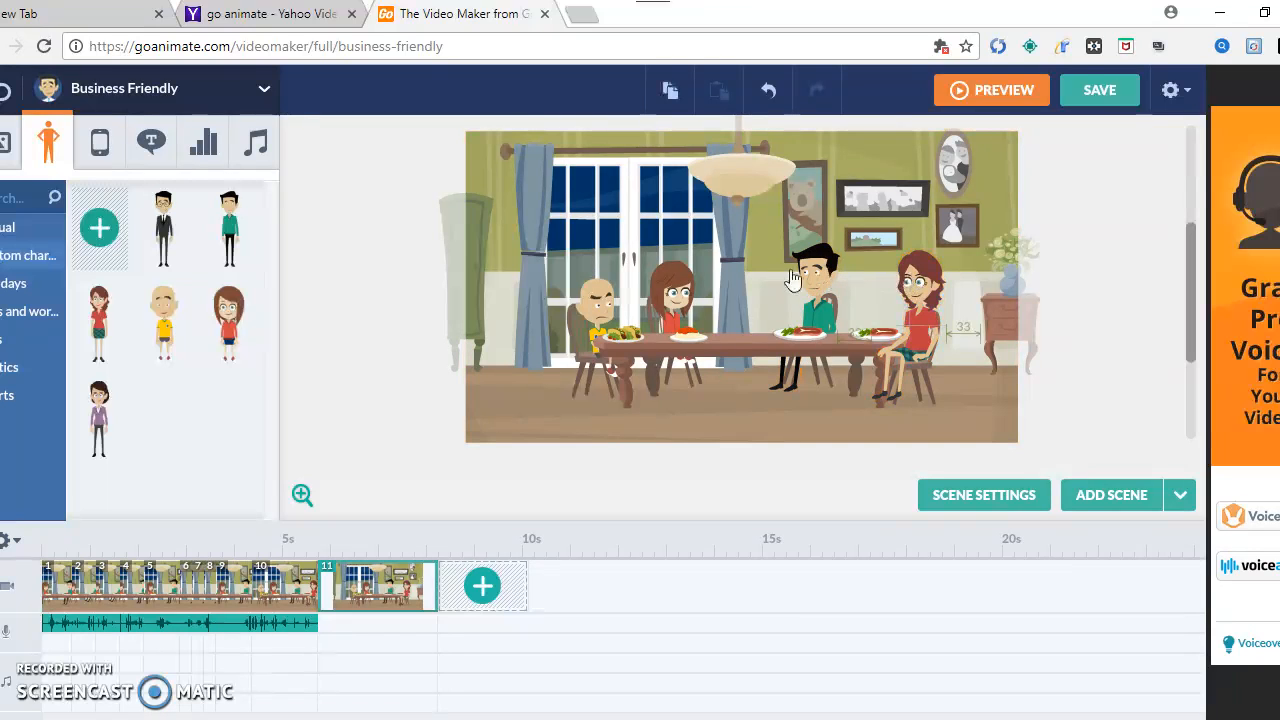
click(678, 297)
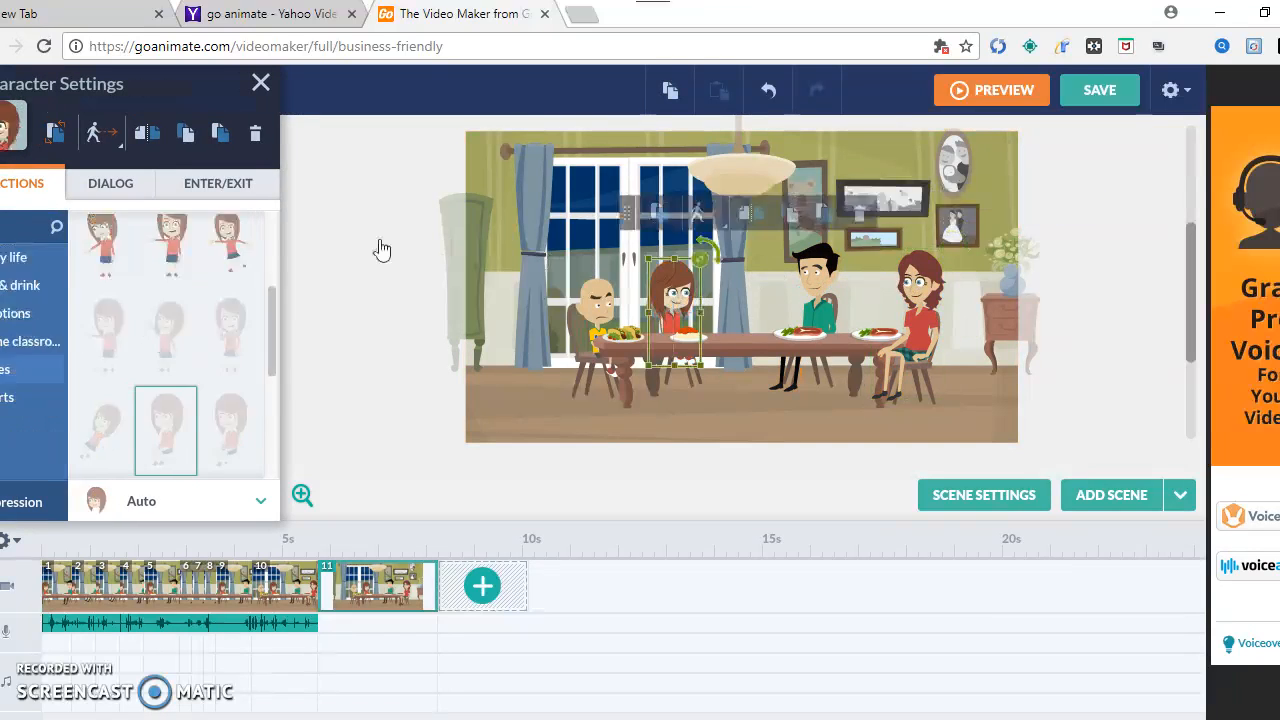
click(134, 190)
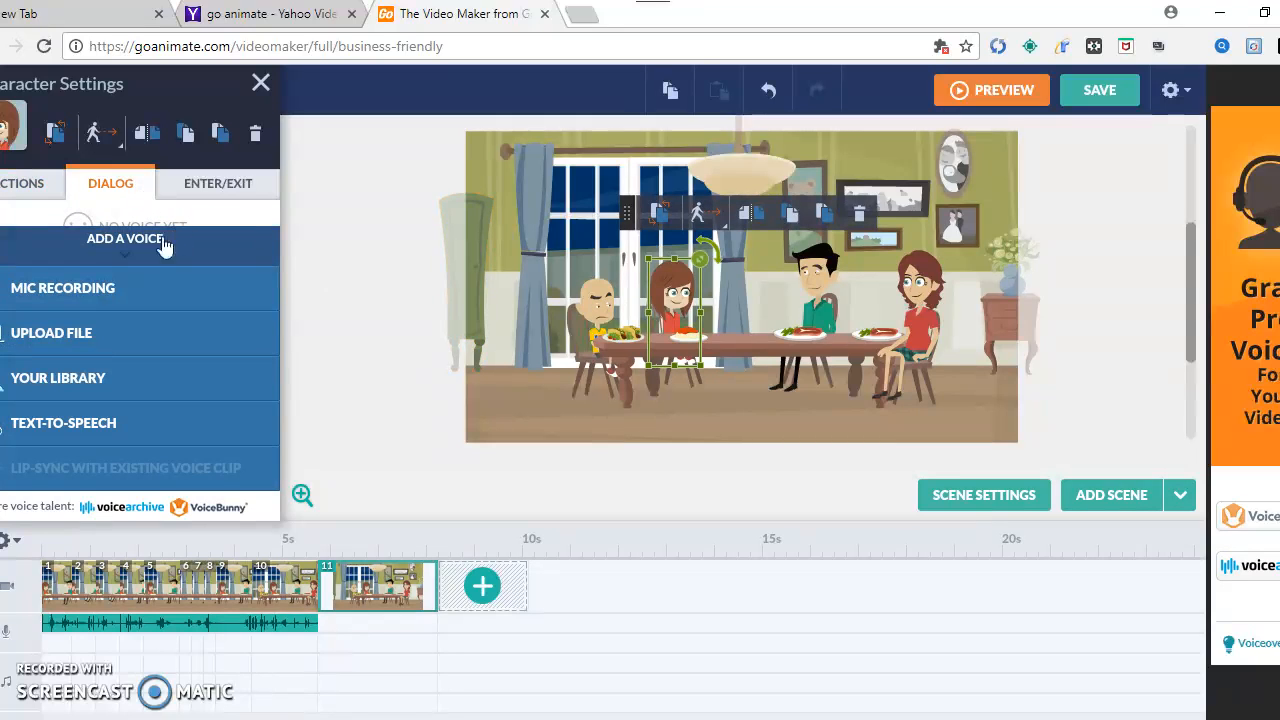
click(54, 419)
click(590, 395)
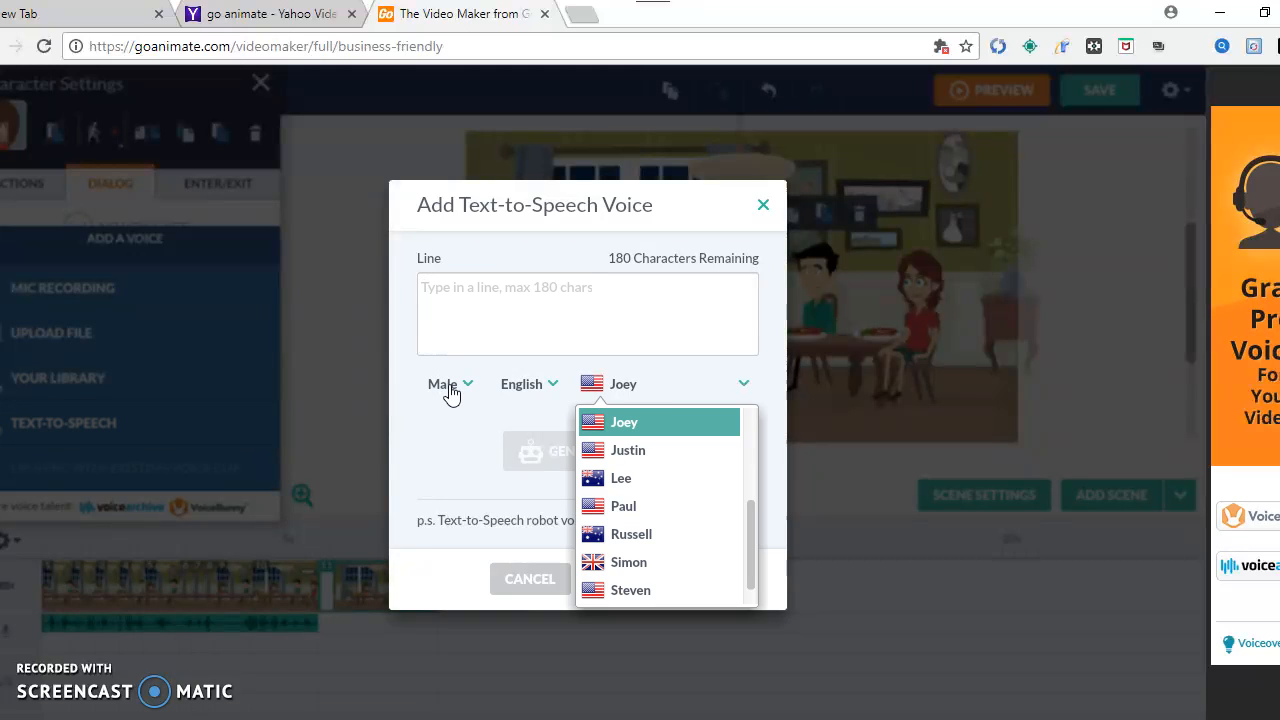
click(450, 394)
click(450, 455)
Step: Enter the line "that's not fair, how come u and dad get the good food" for the seated girl's text-to-speech voice
click(499, 337)
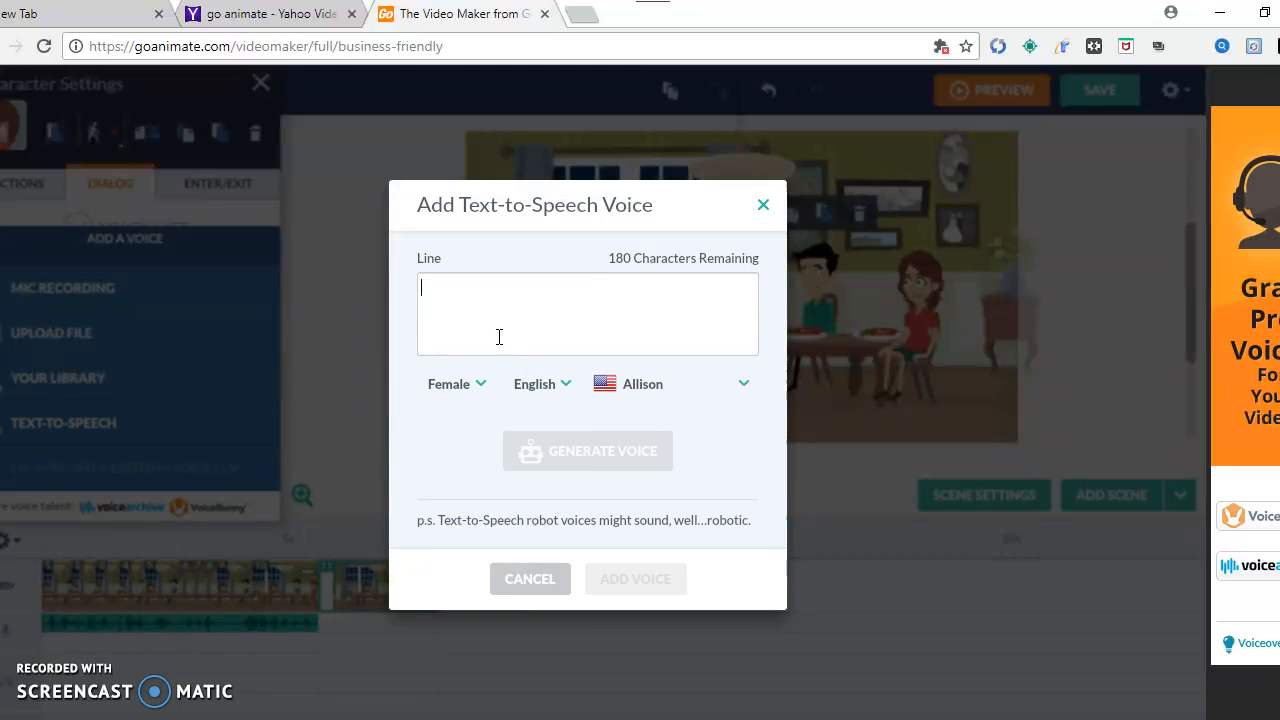
text(tha)
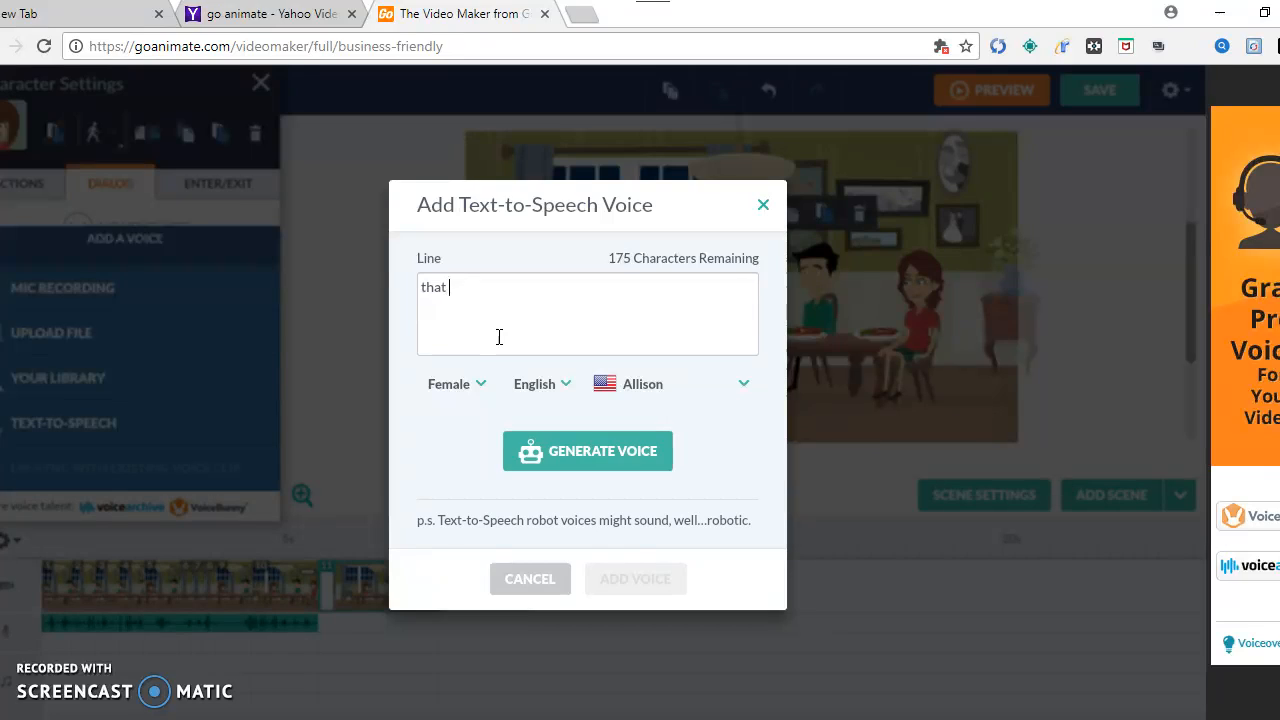
text(t)
key(BackSpace)
text('s not fare)
key(BackSpace)
text(how come)
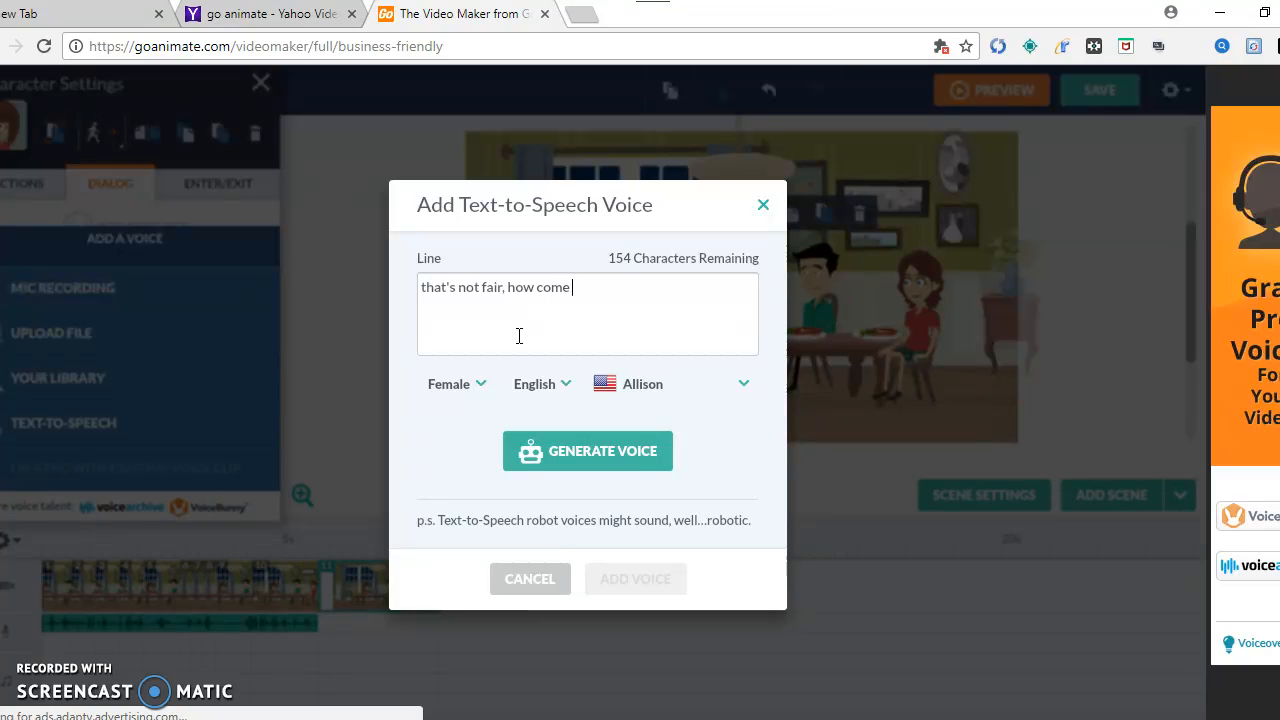
text( u and)
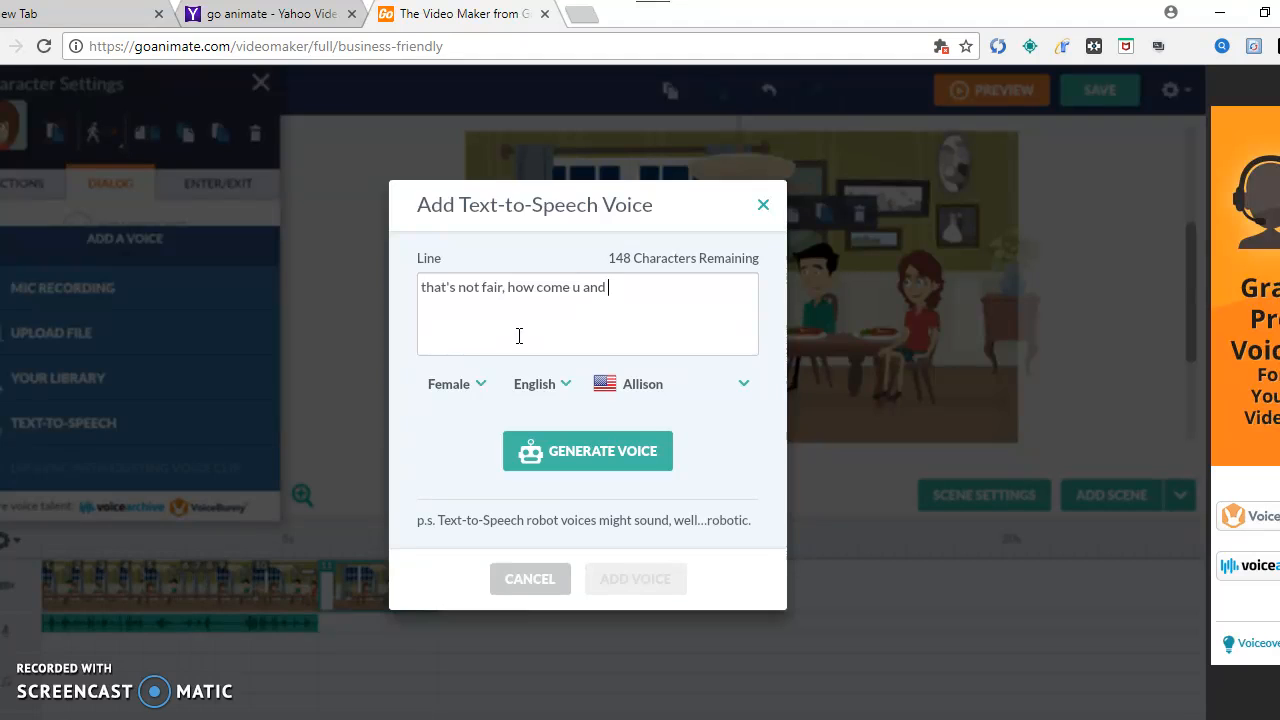
text( dad)
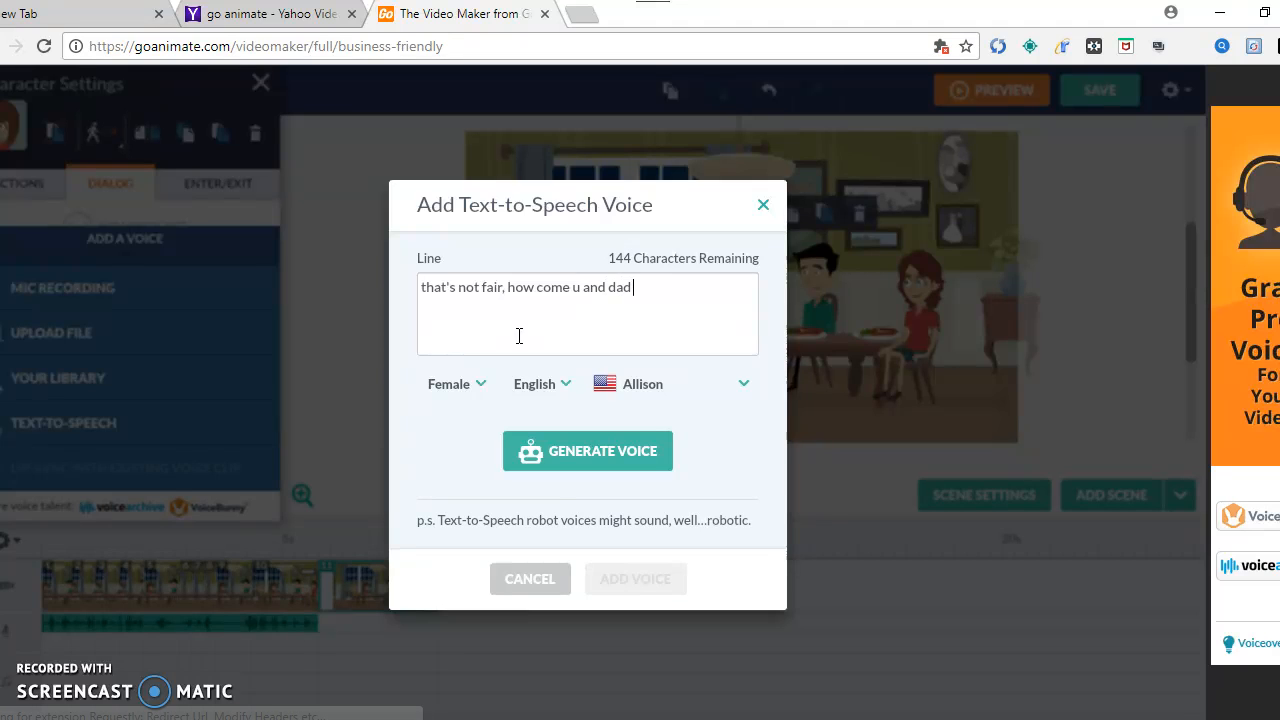
text( get the good food)
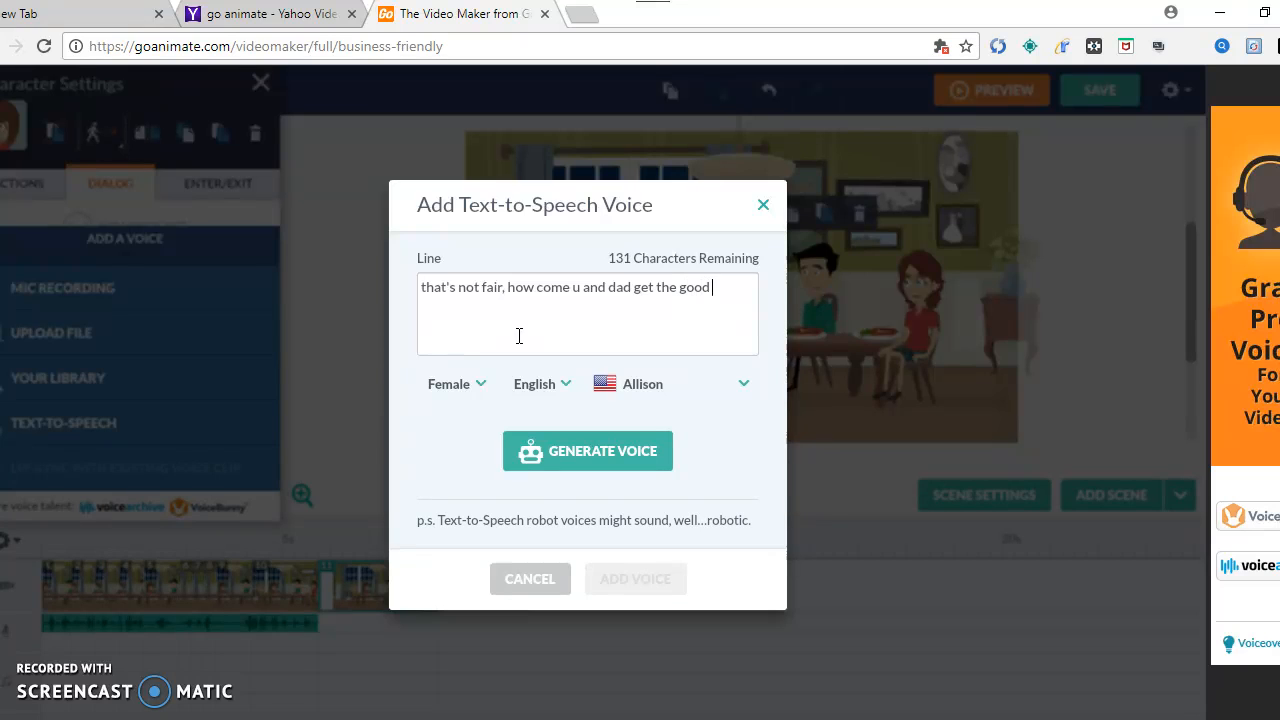
Step: Generate the girl's line in the Allison voice and add the clip to the eleventh scene
click(572, 450)
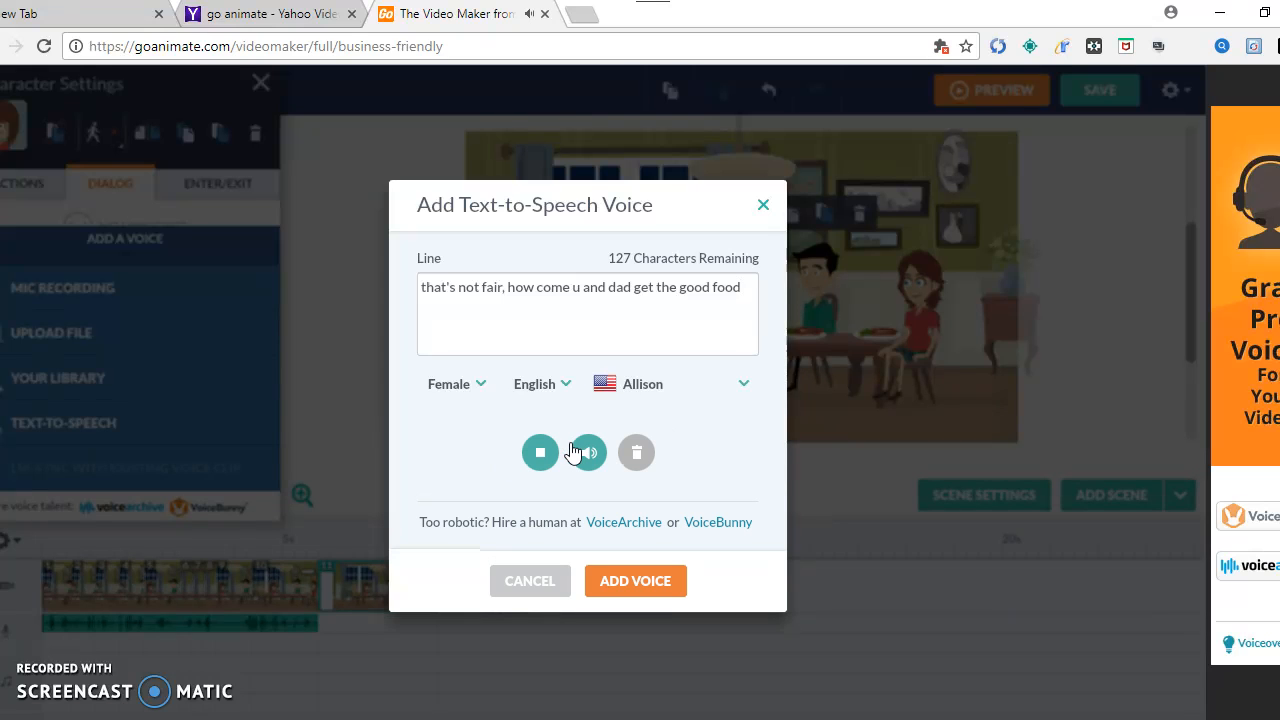
key(XF86AudioLowerVolume)
click(655, 587)
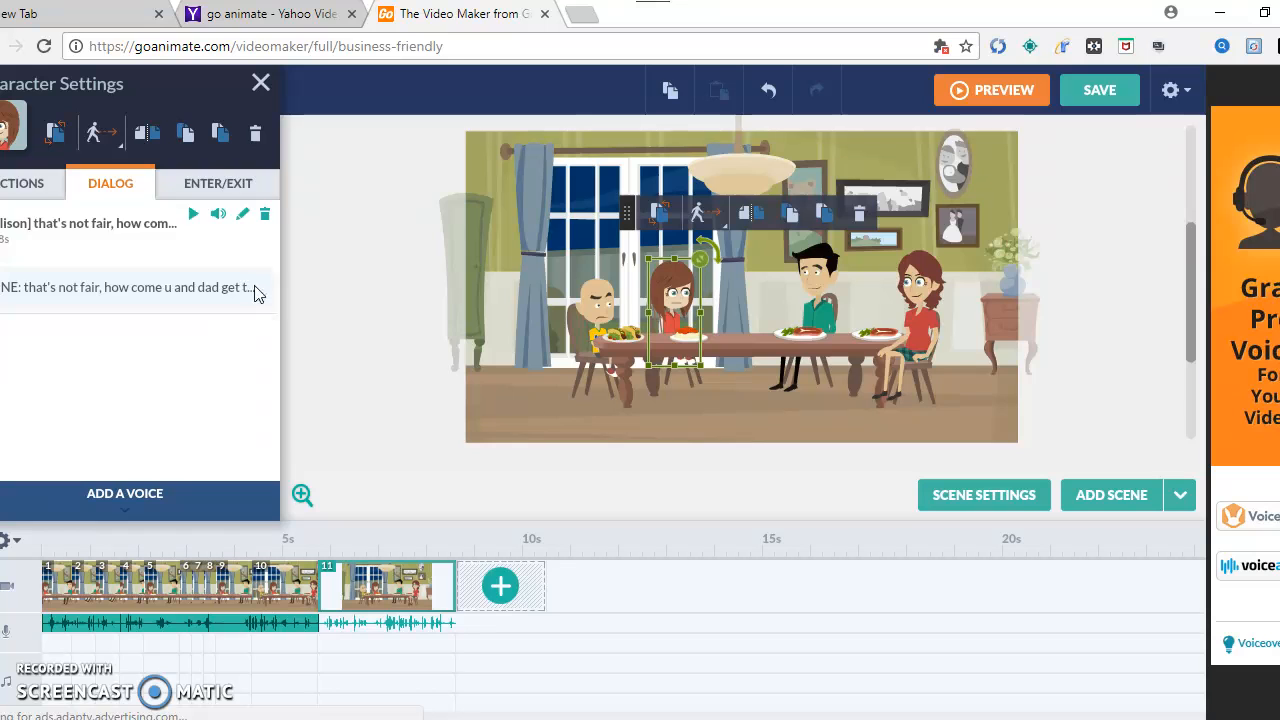
Step: Search the seated girl's actions for "angry" and apply the Angry action to her
click(30, 185)
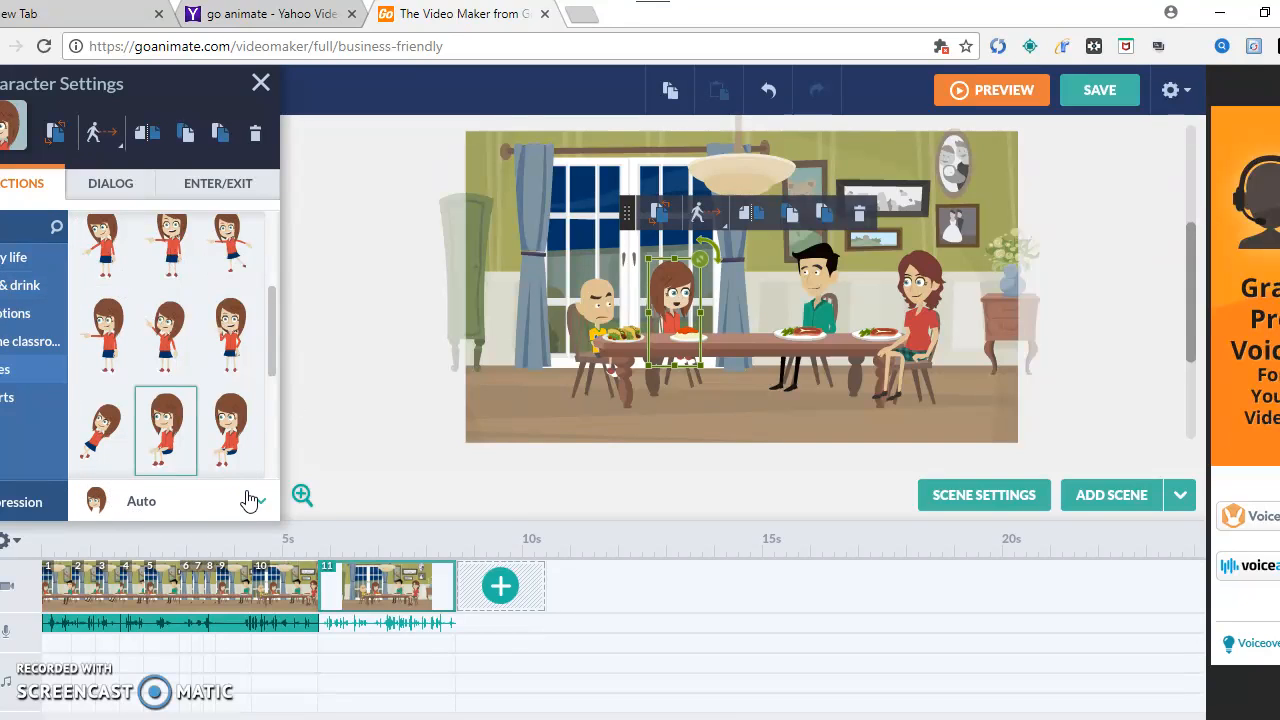
click(262, 500)
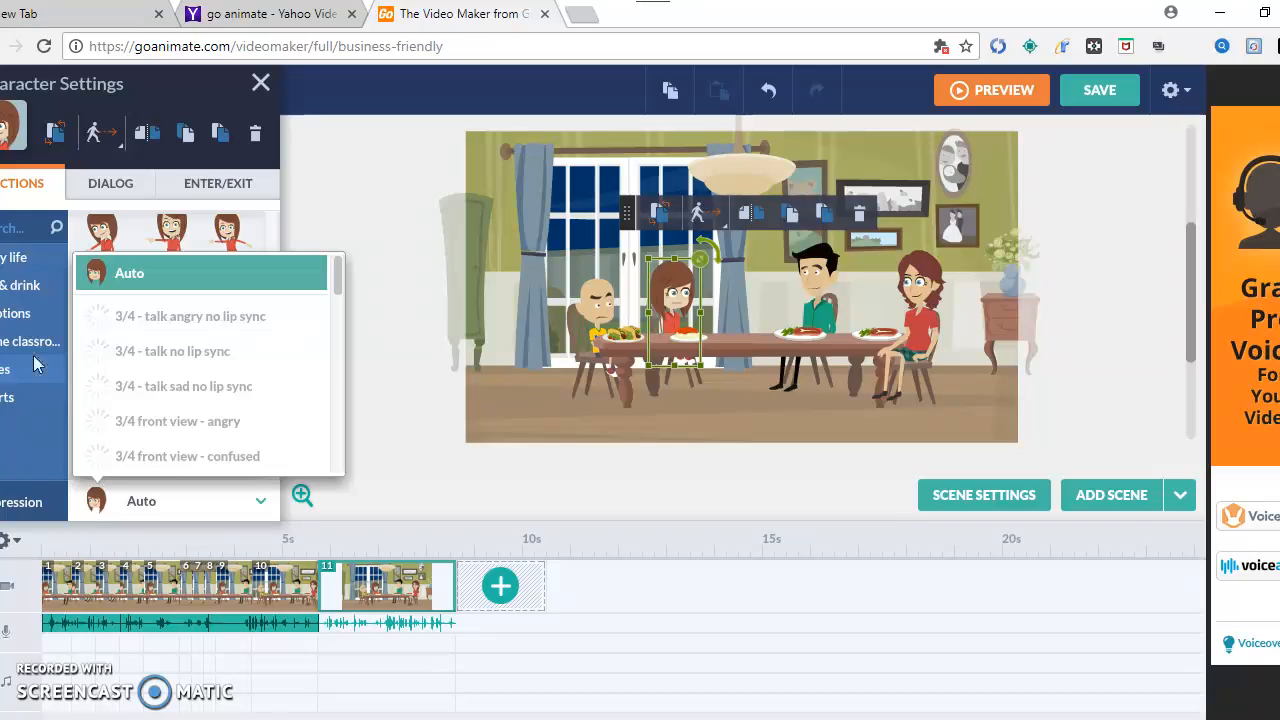
click(22, 228)
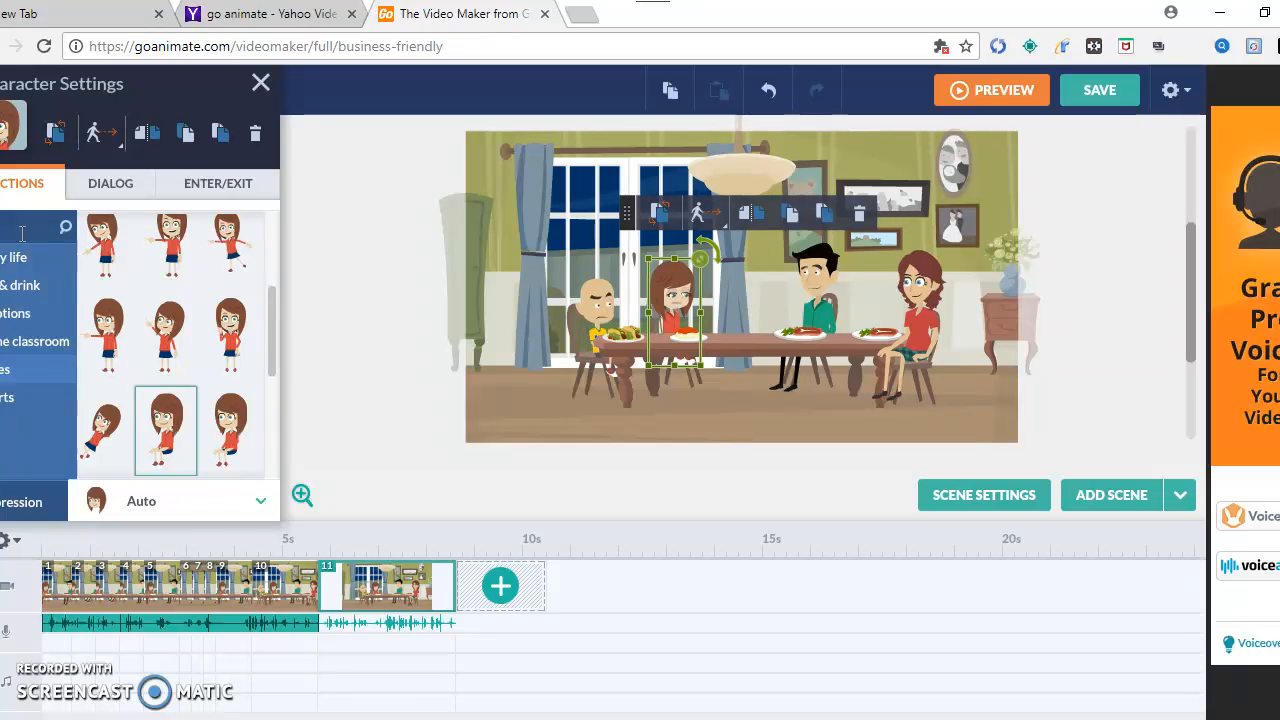
text(angry)
key(Return)
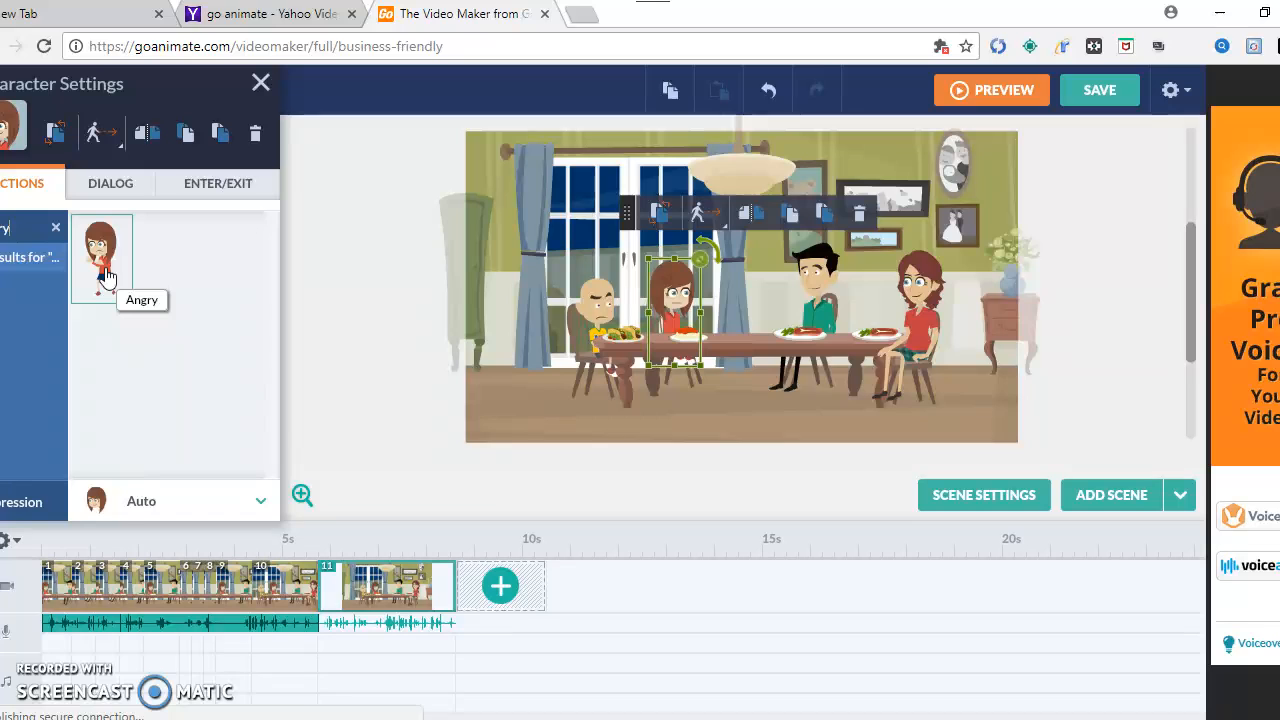
click(107, 276)
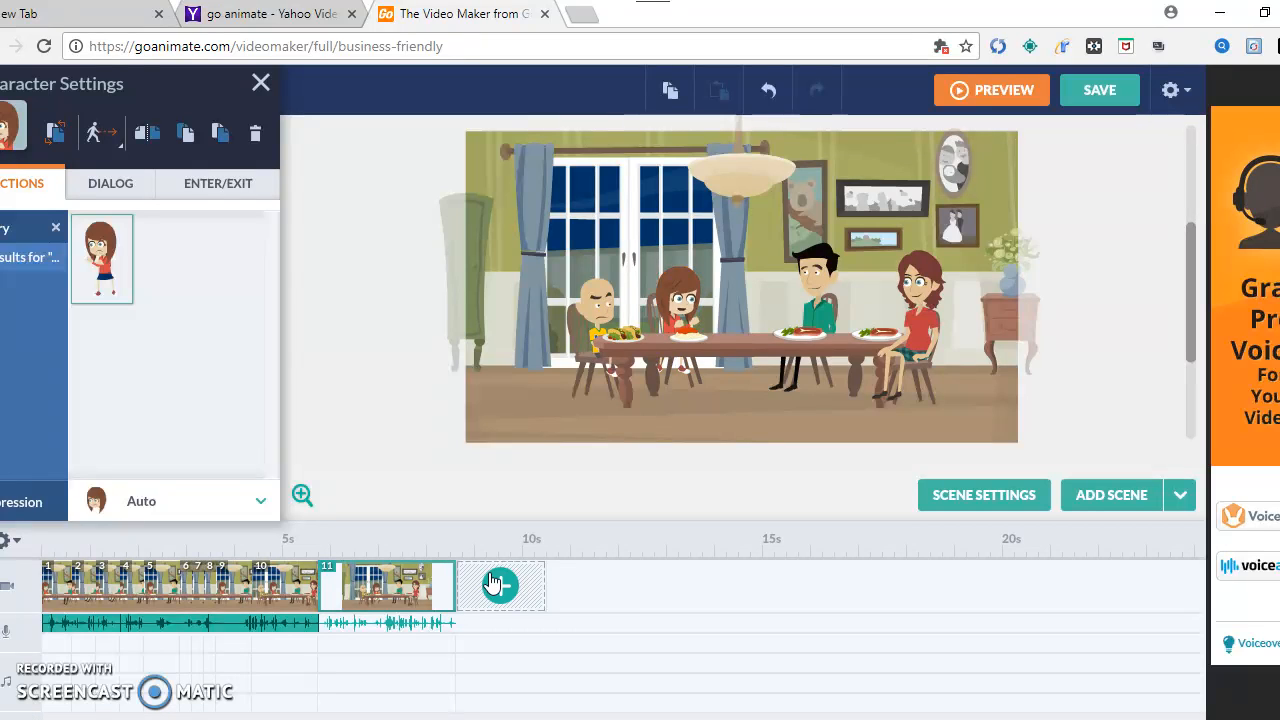
Step: Add a twelfth scene after the girl's line
right_click(491, 578)
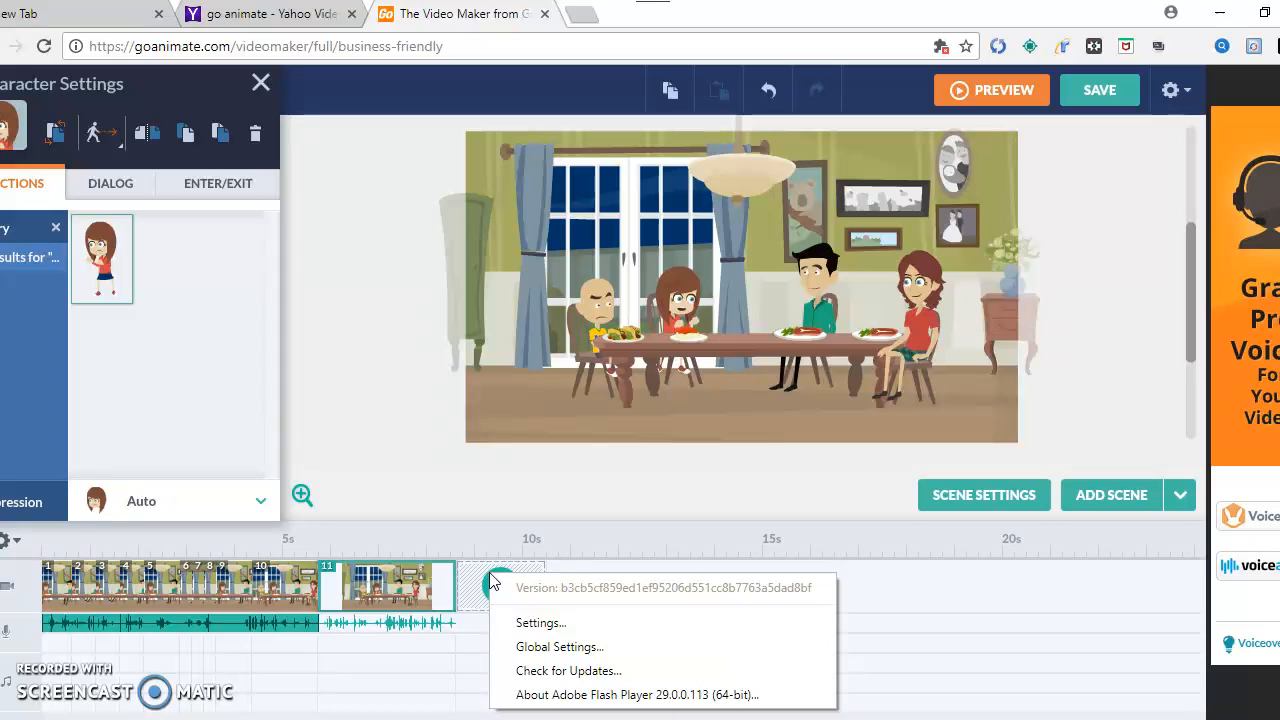
click(480, 584)
click(495, 584)
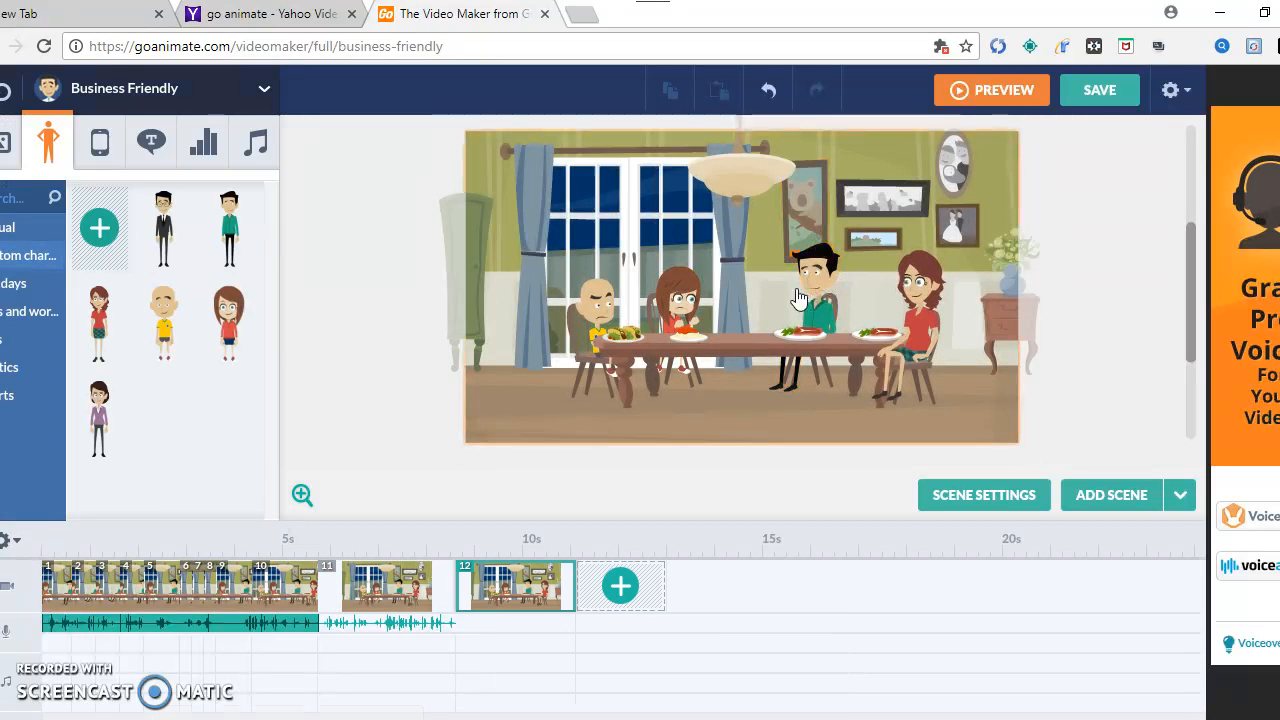
Step: Set the facial expression of the seated woman in the red shirt to "3/4 front view - angry"
click(818, 297)
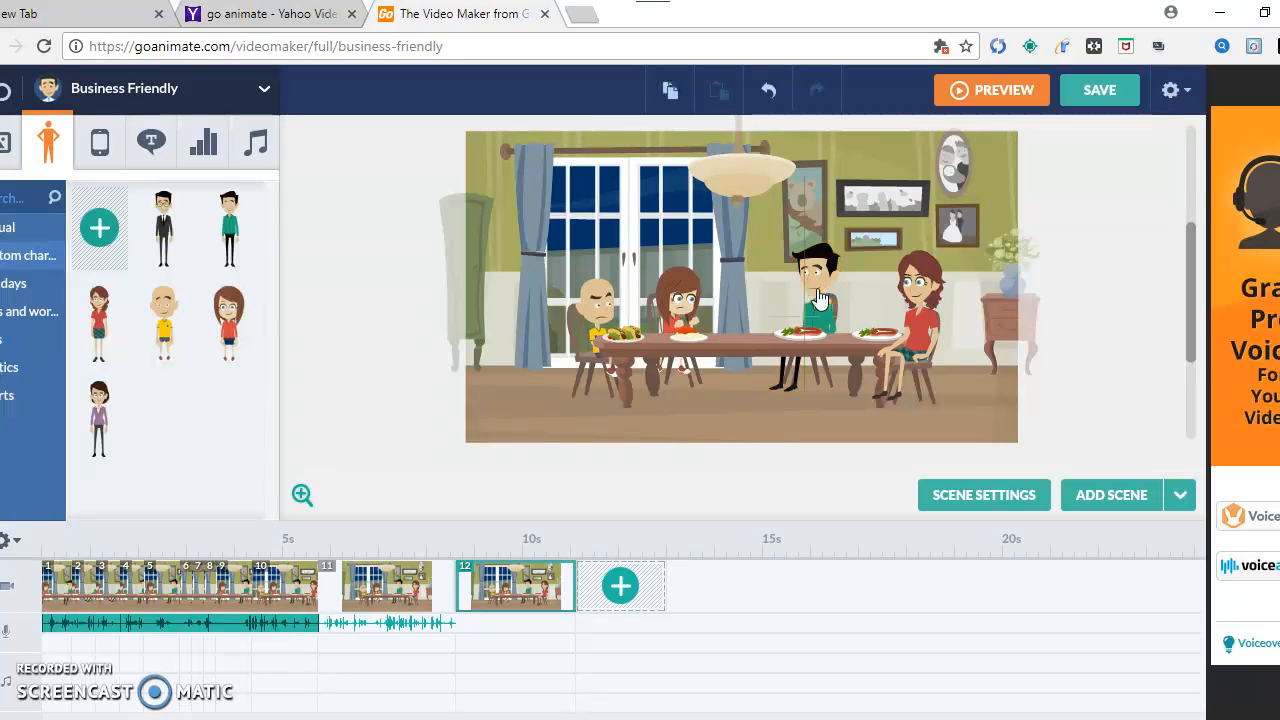
click(910, 300)
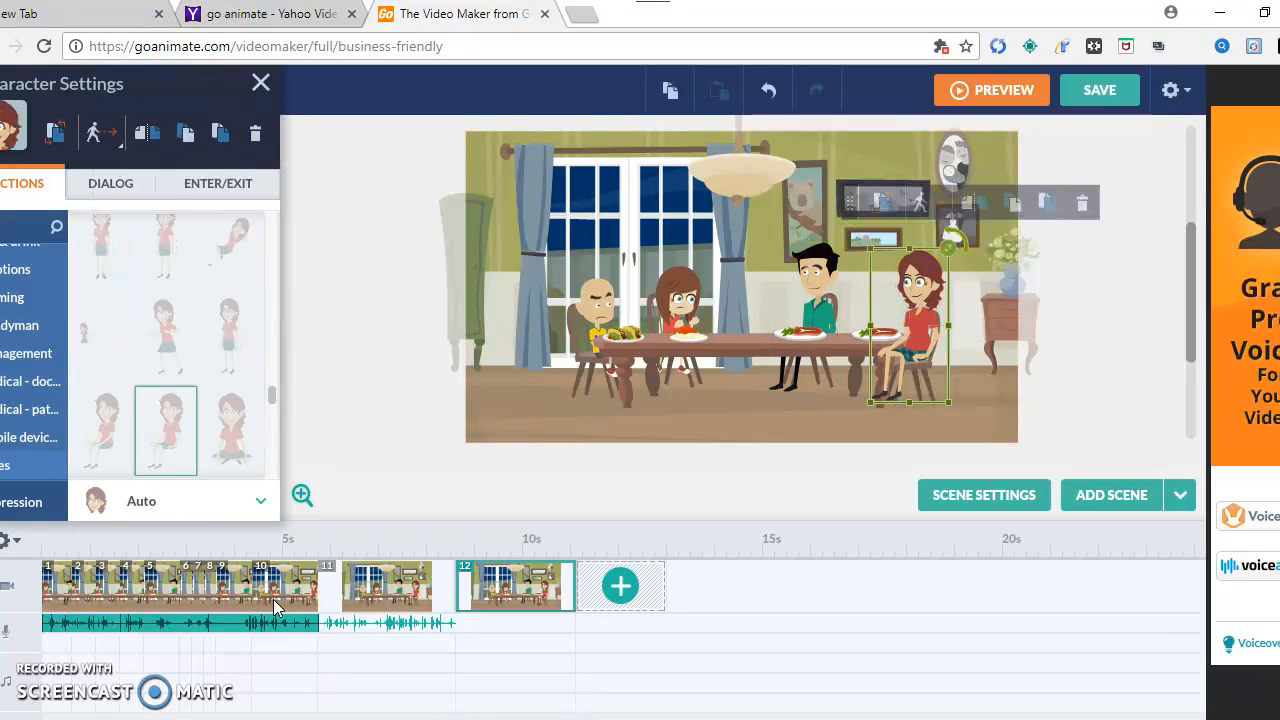
click(262, 503)
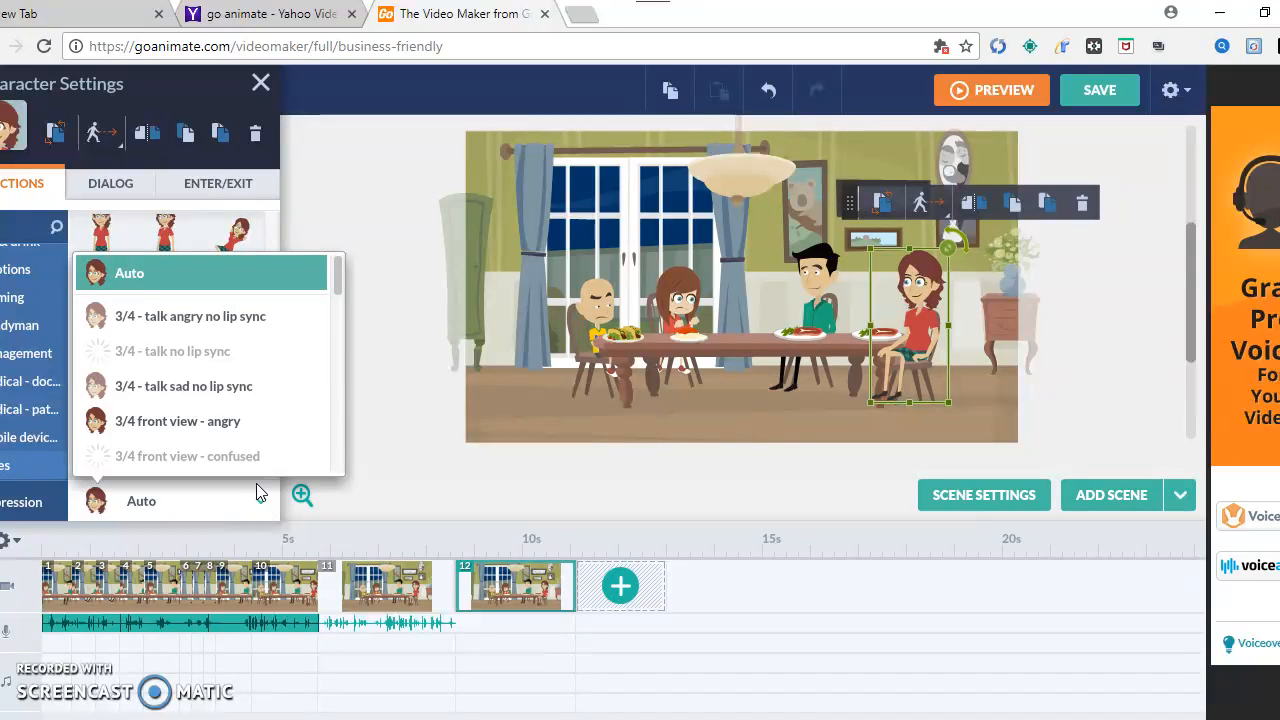
click(232, 431)
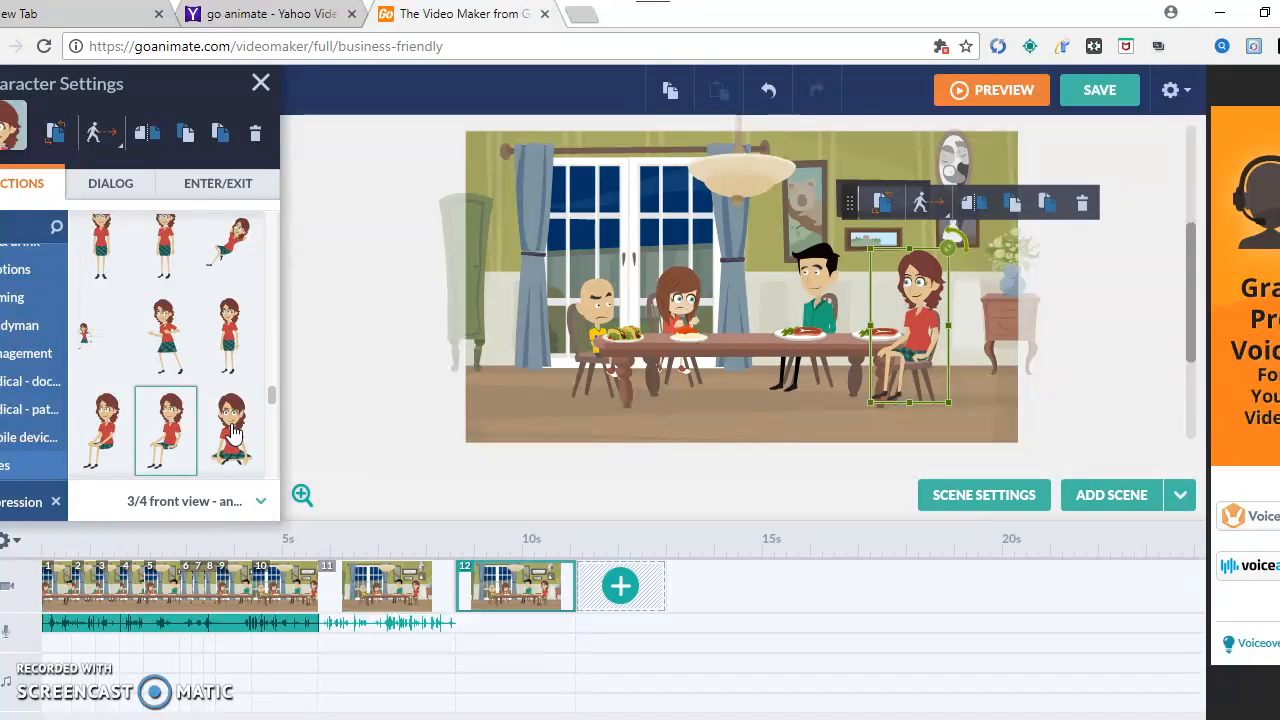
Step: Start a text-to-speech voice for the seated woman, with gender Female and the voice Julie
click(112, 184)
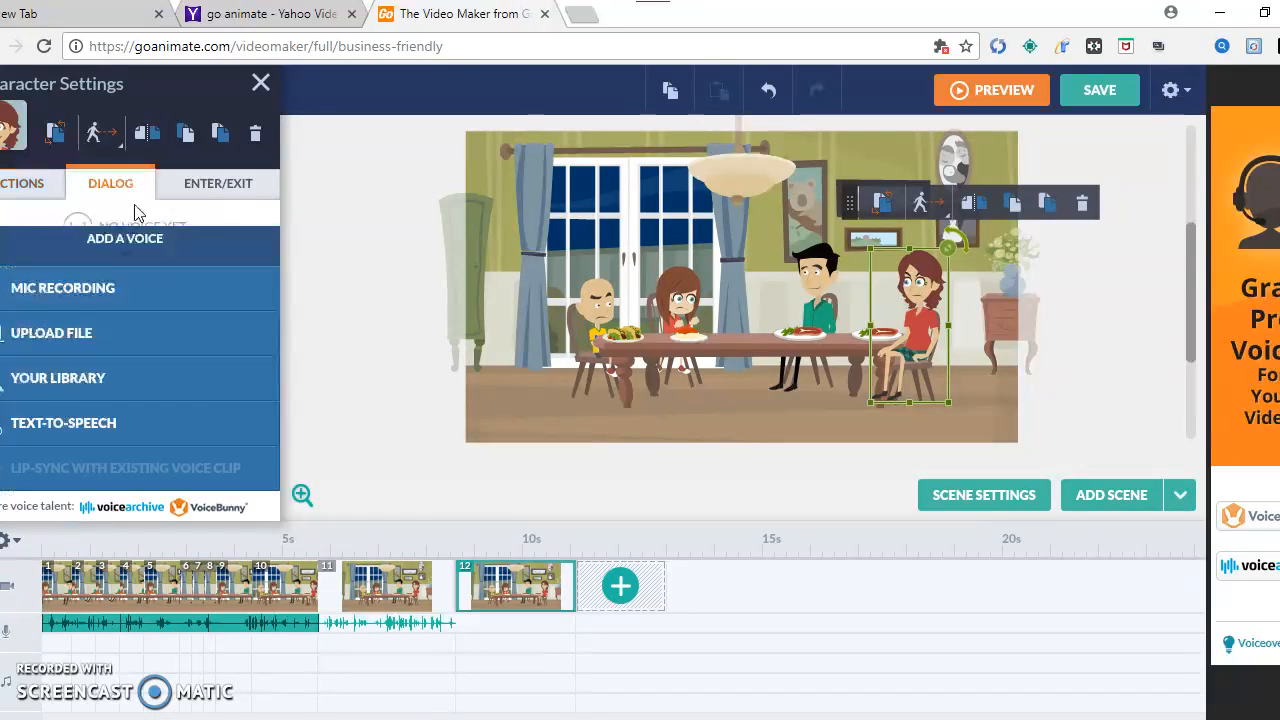
click(189, 436)
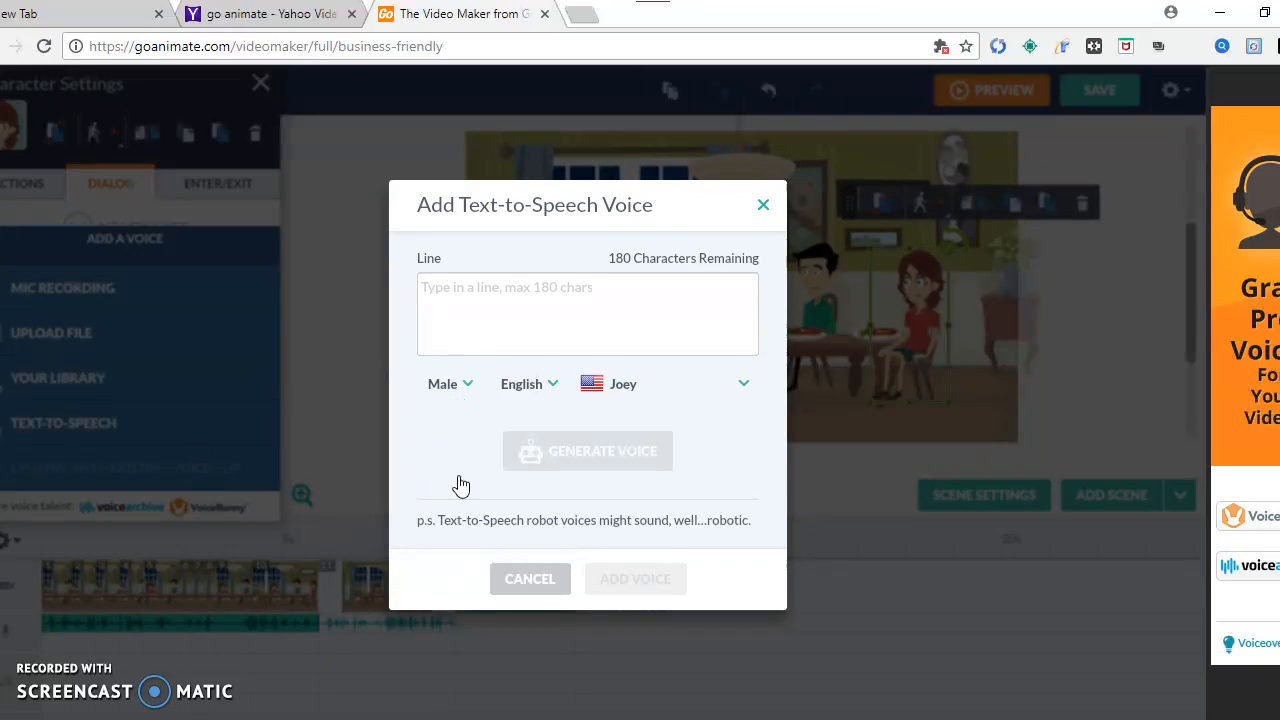
click(448, 385)
click(480, 451)
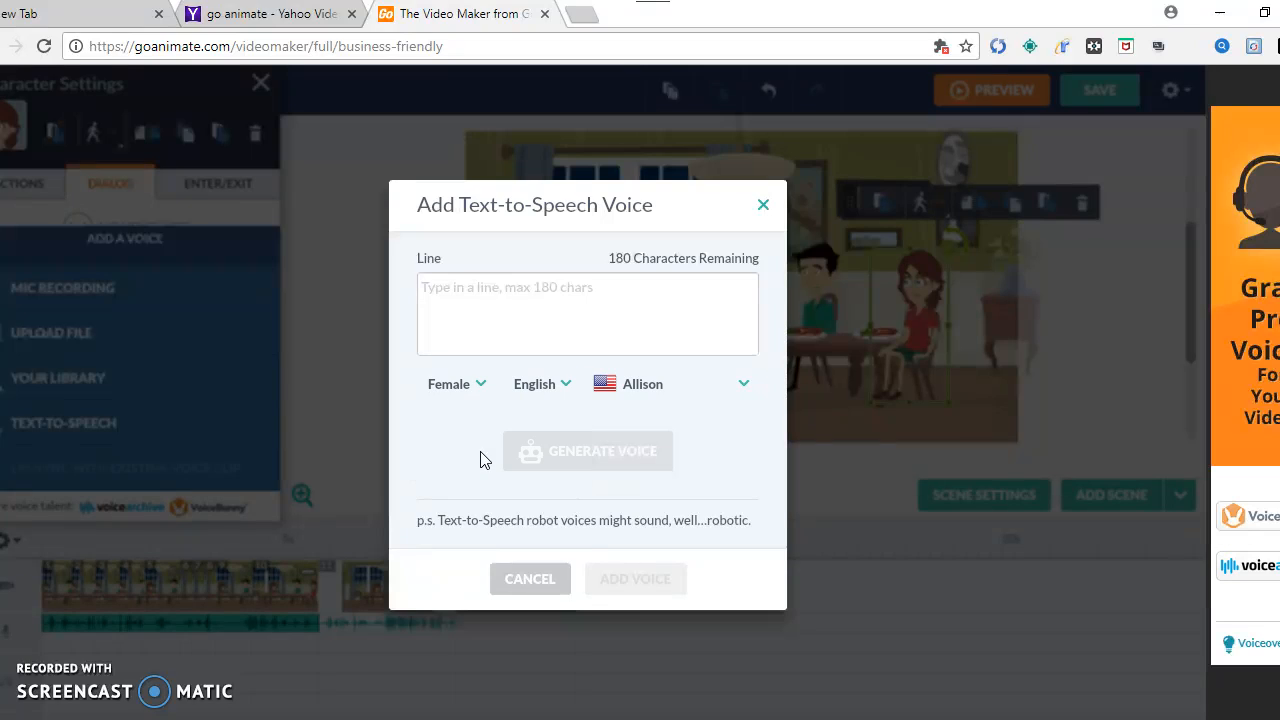
click(684, 389)
key(j)
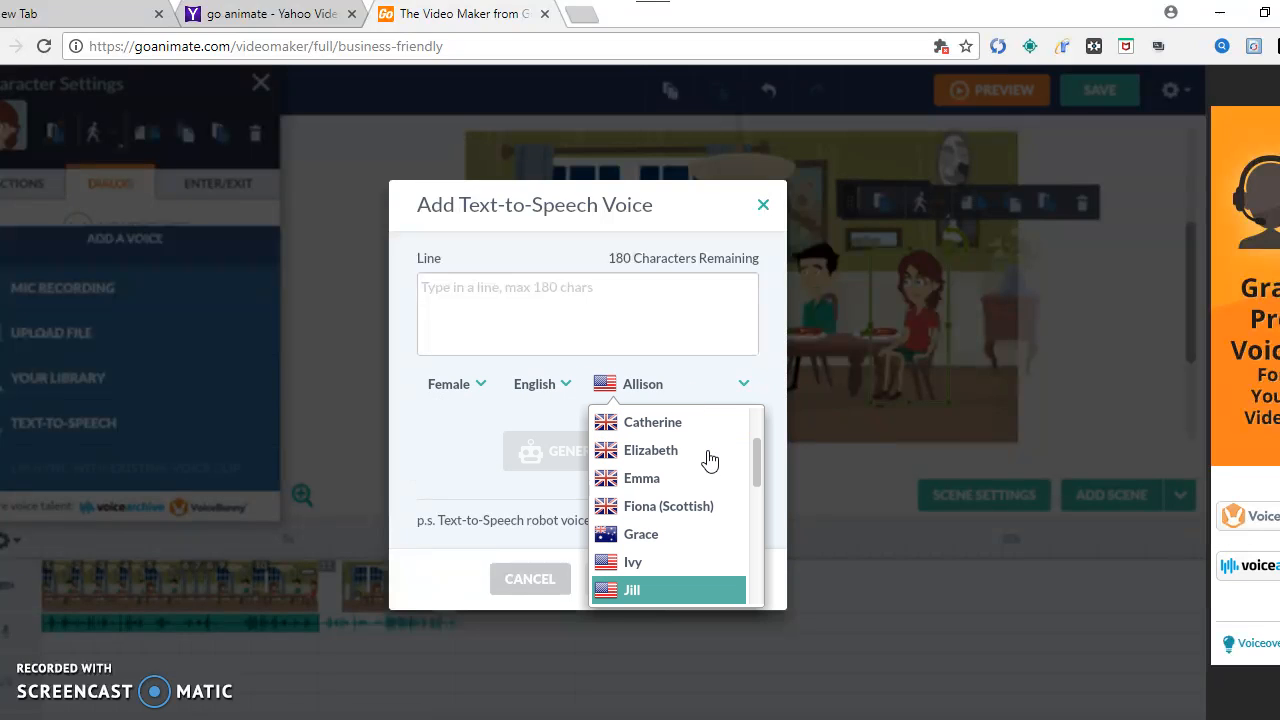
drag(758, 476, 755, 494)
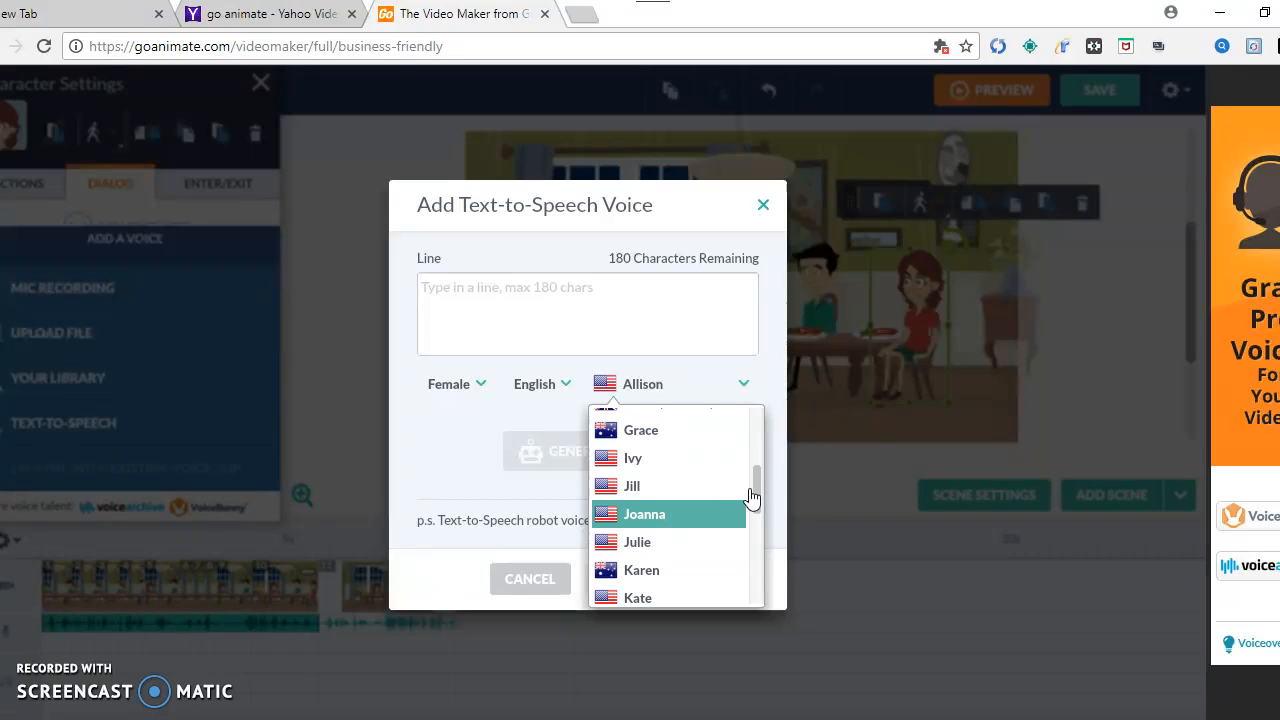
click(685, 548)
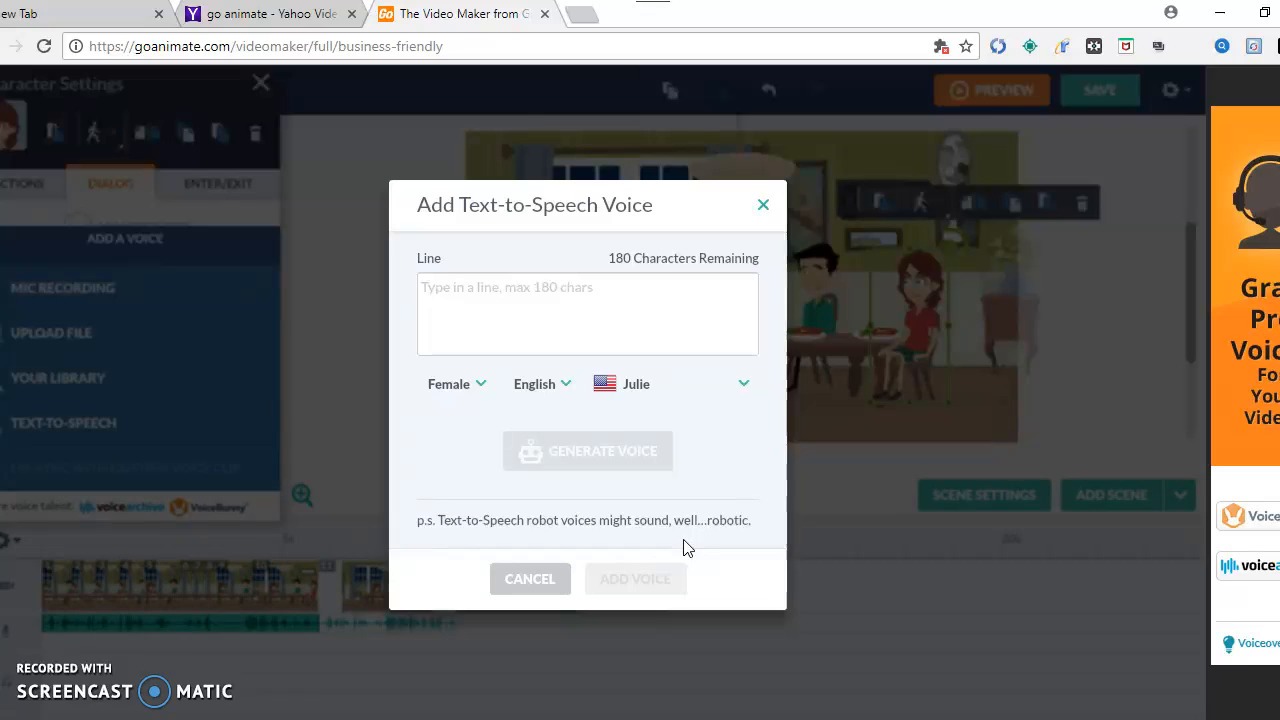
Step: Enter the woman's line "see caillou? rosie likes this food, thats y she's growing a little"
click(523, 338)
text(se)
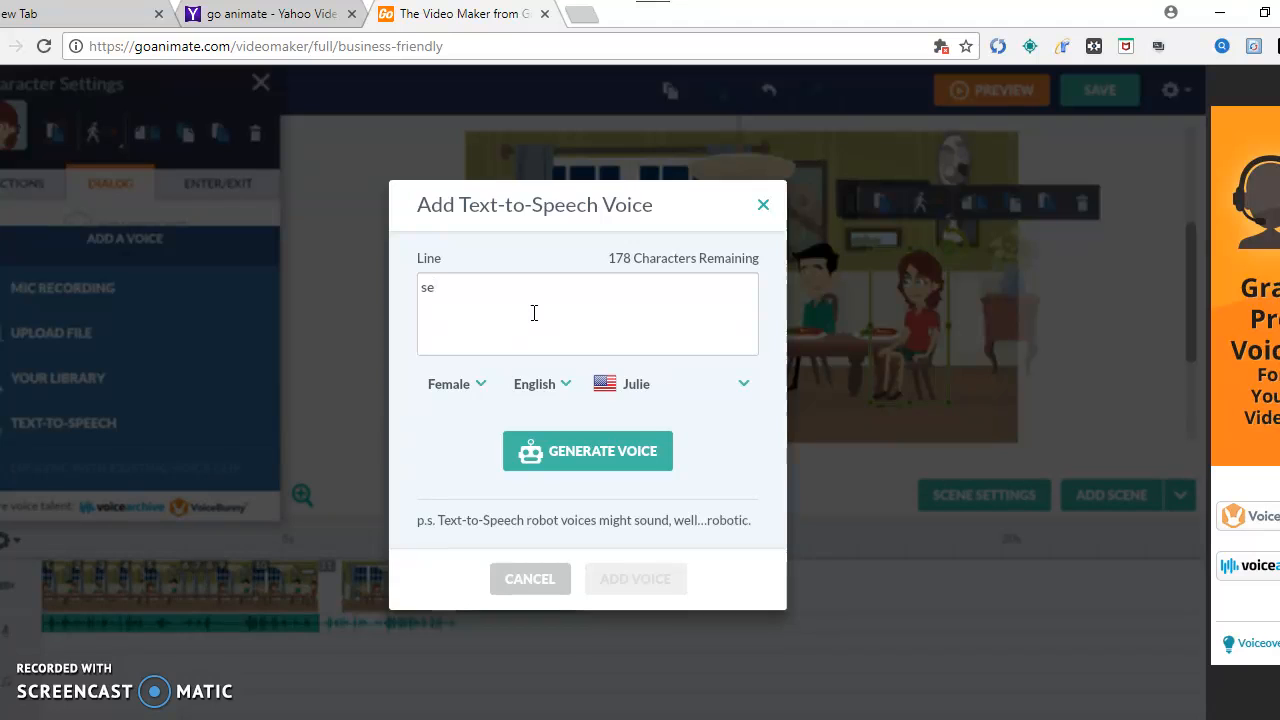
text(e caillou?)
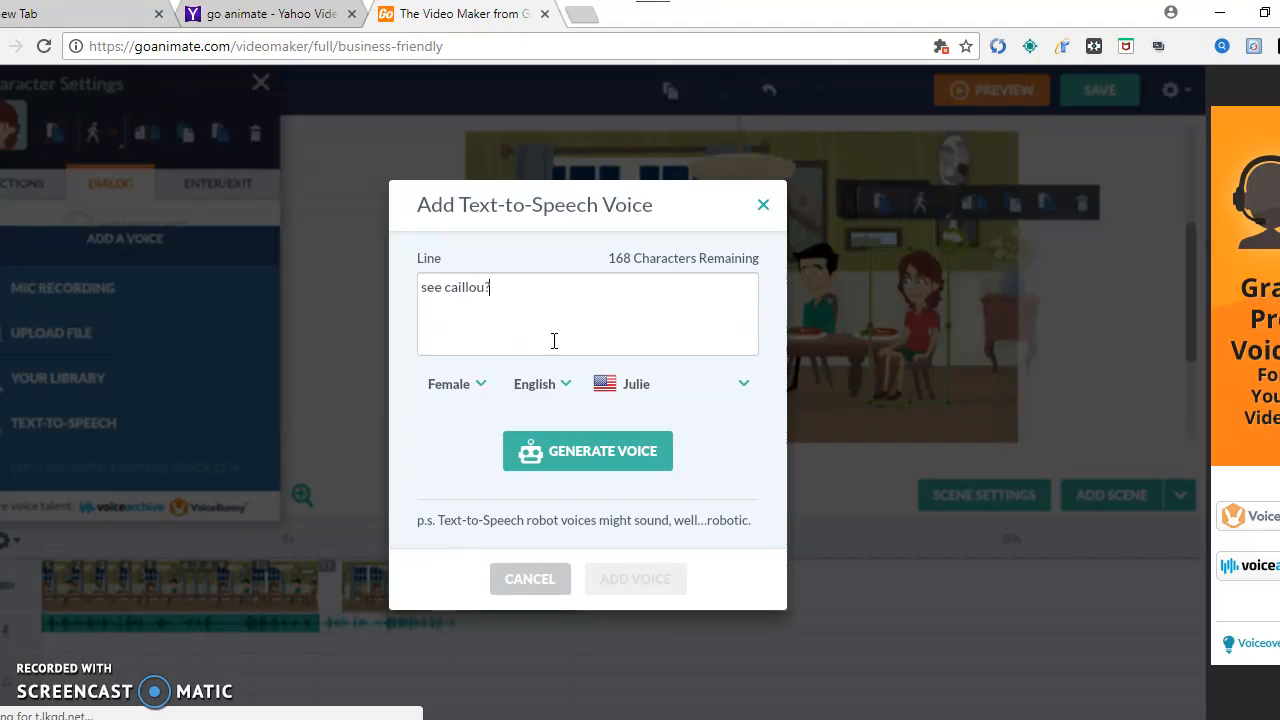
text( ro)
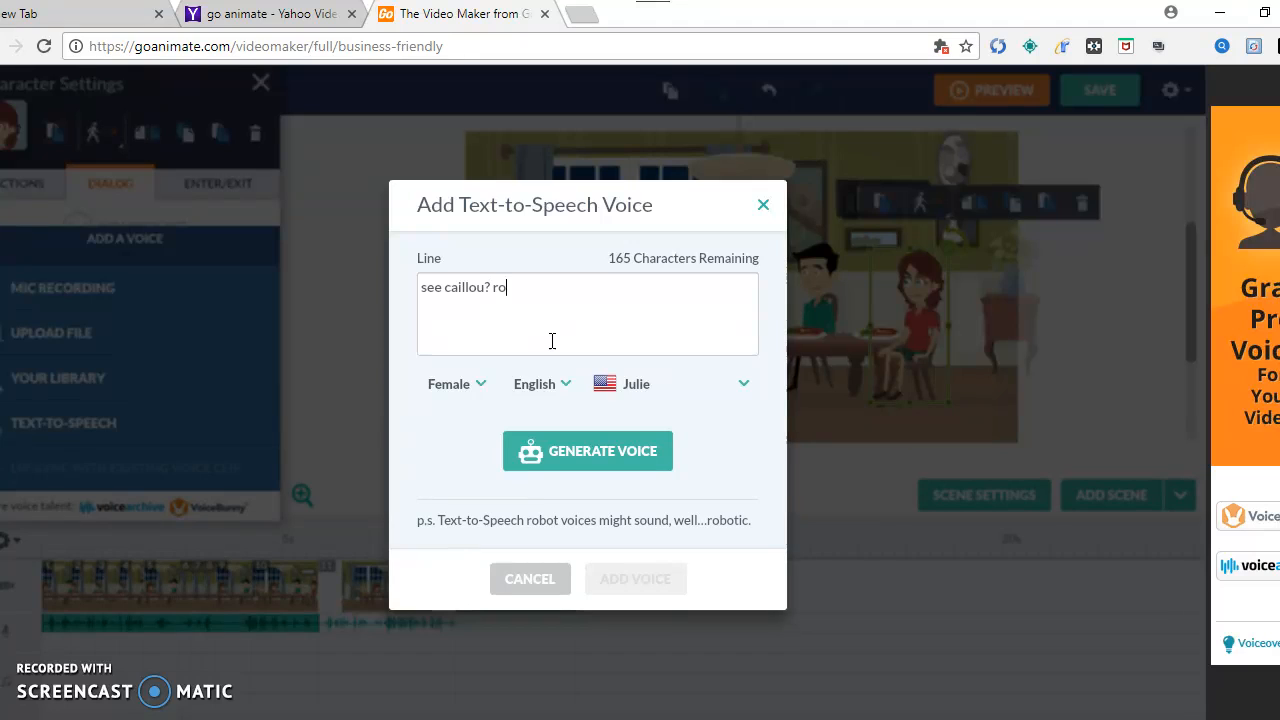
text(sie like)
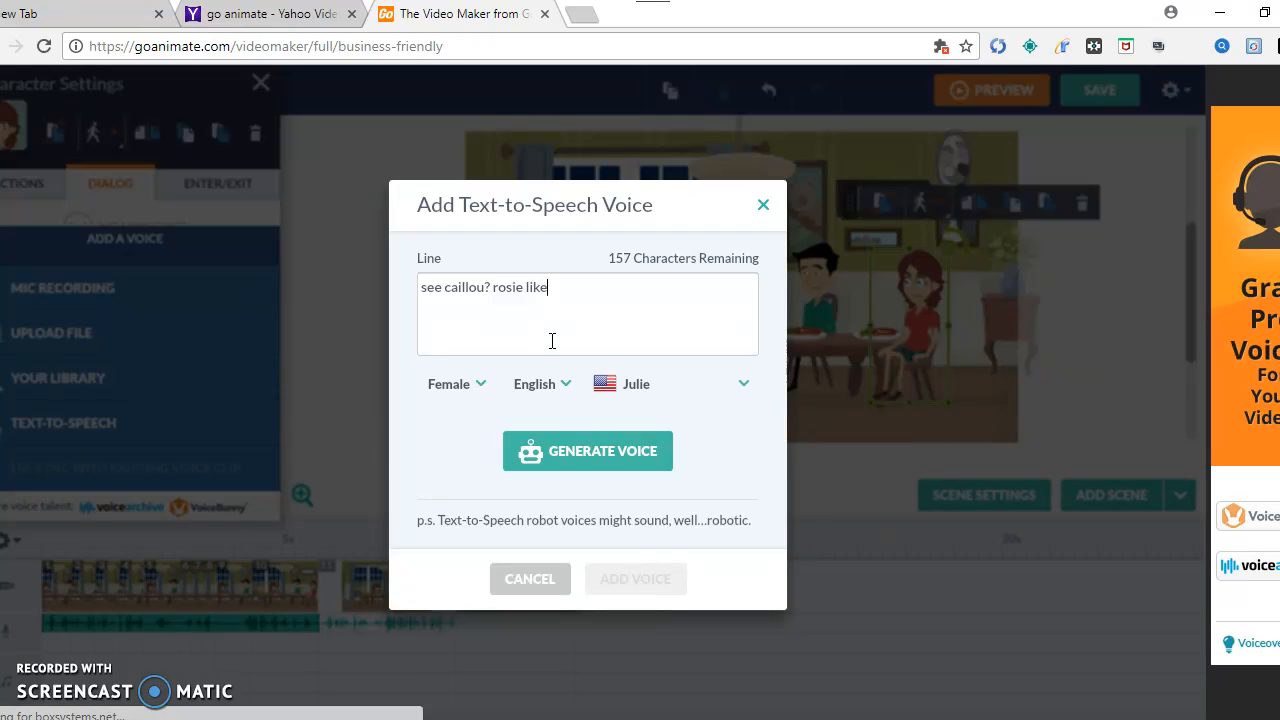
text(s this )
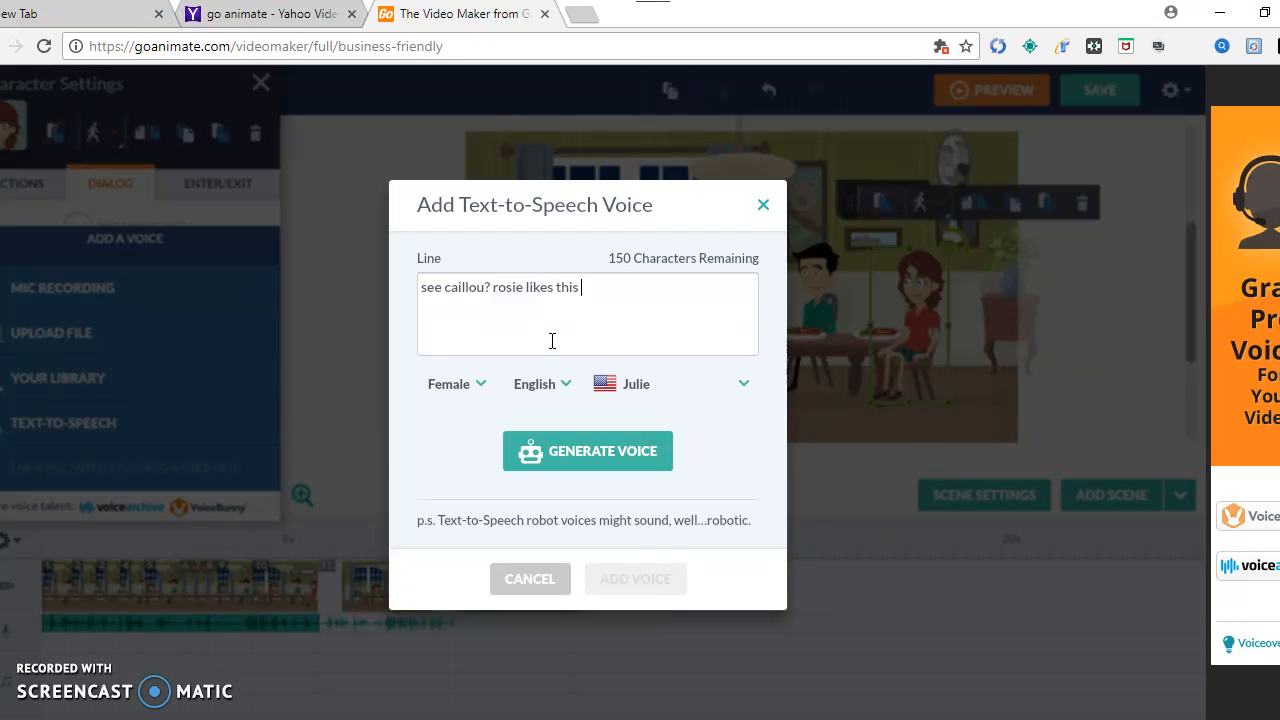
text(food, thats y th)
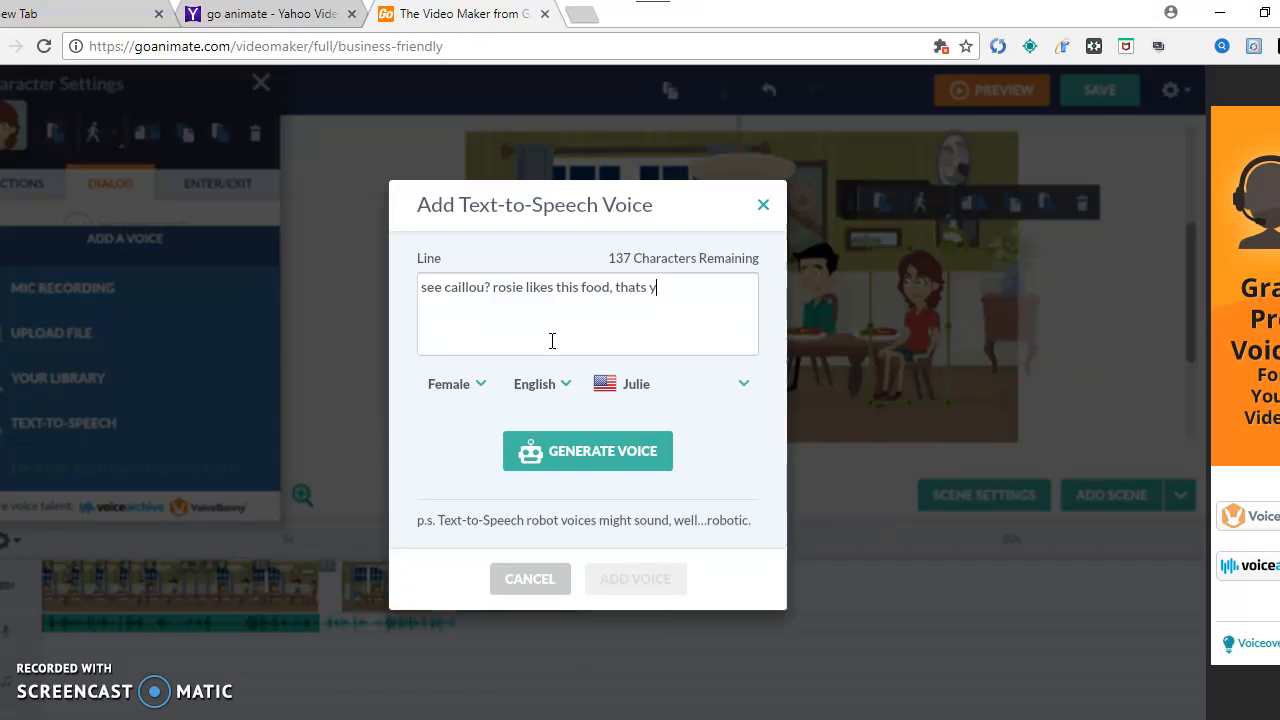
key(BackSpace)
key(BackSpace)
text(she's growing a ni)
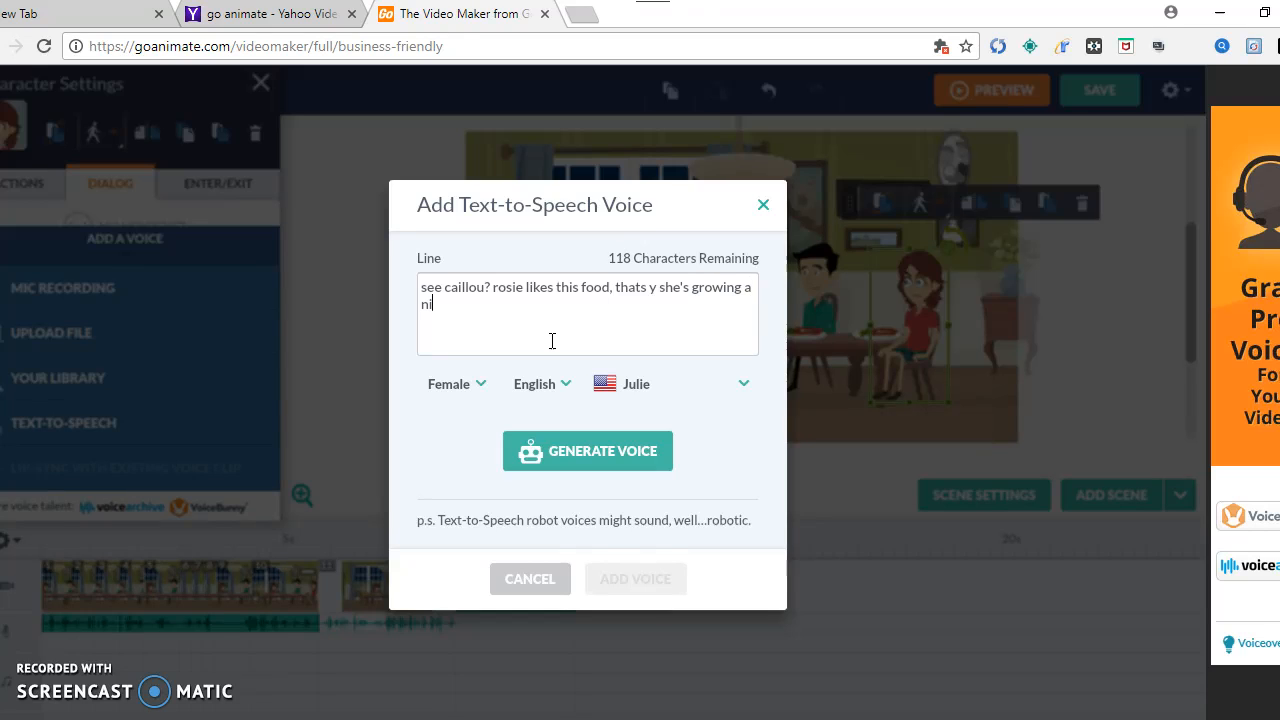
key(BackSpace)
key(BackSpace)
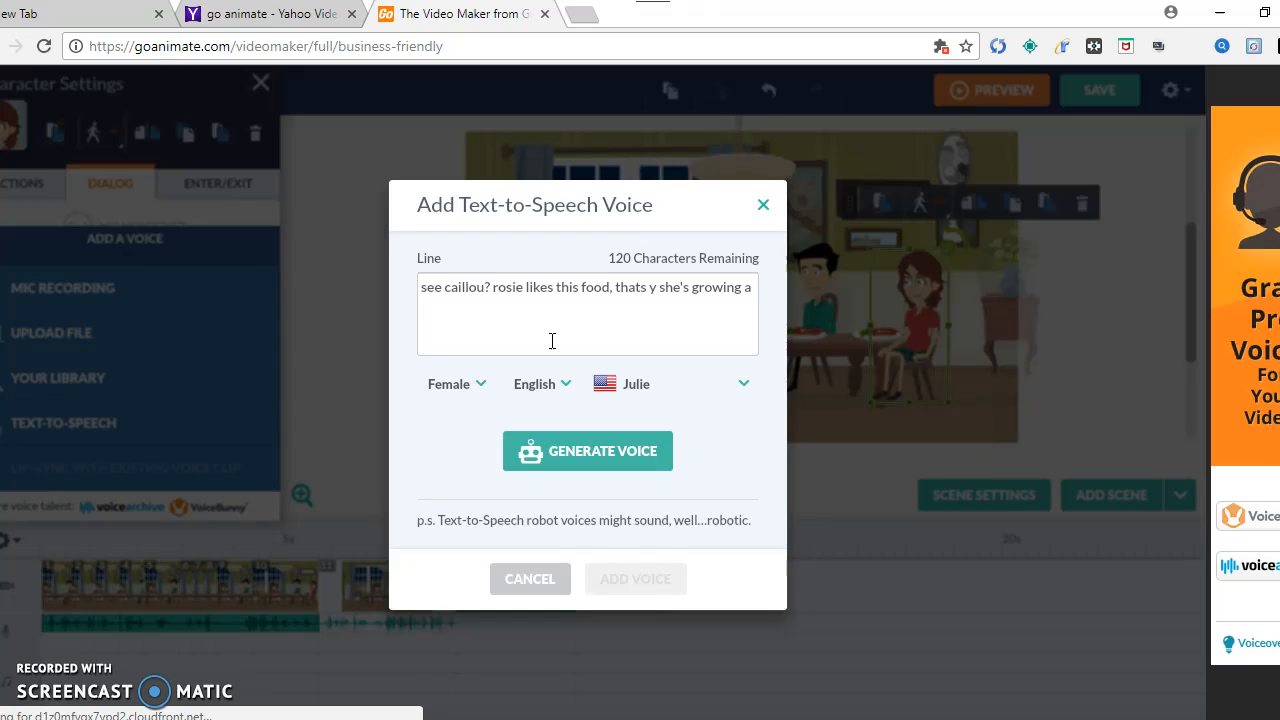
text(l)
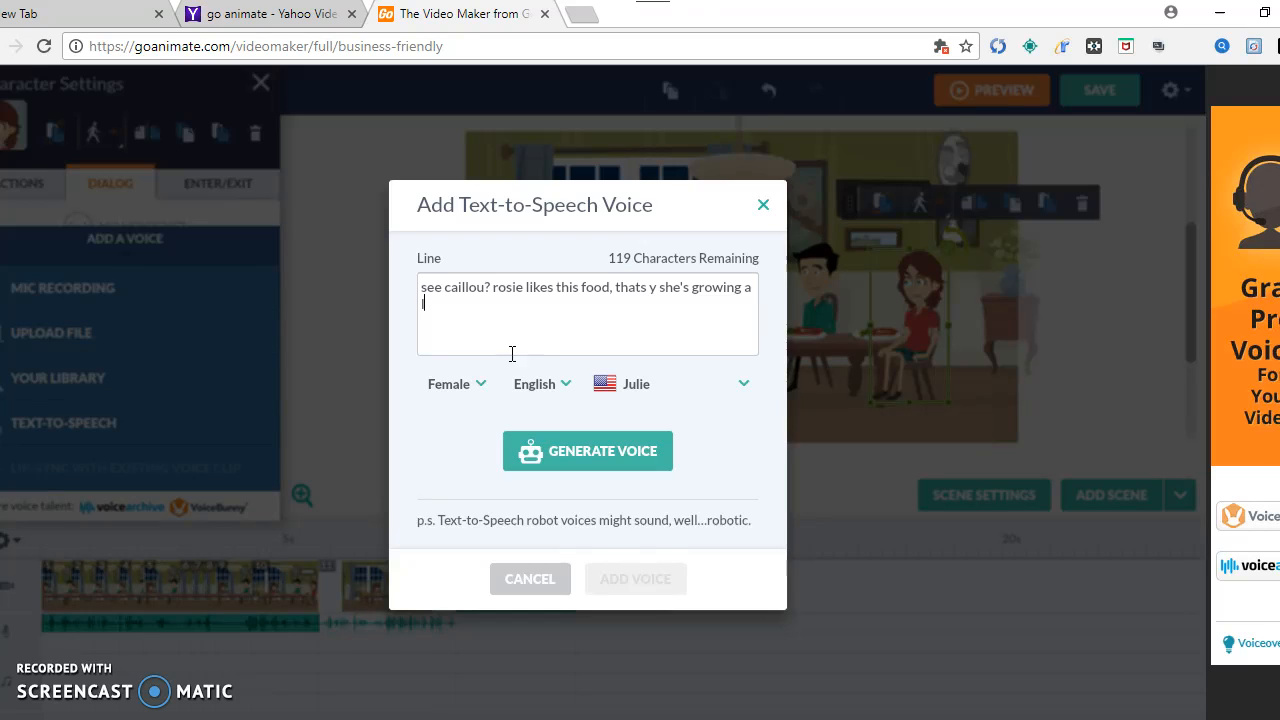
text(it)
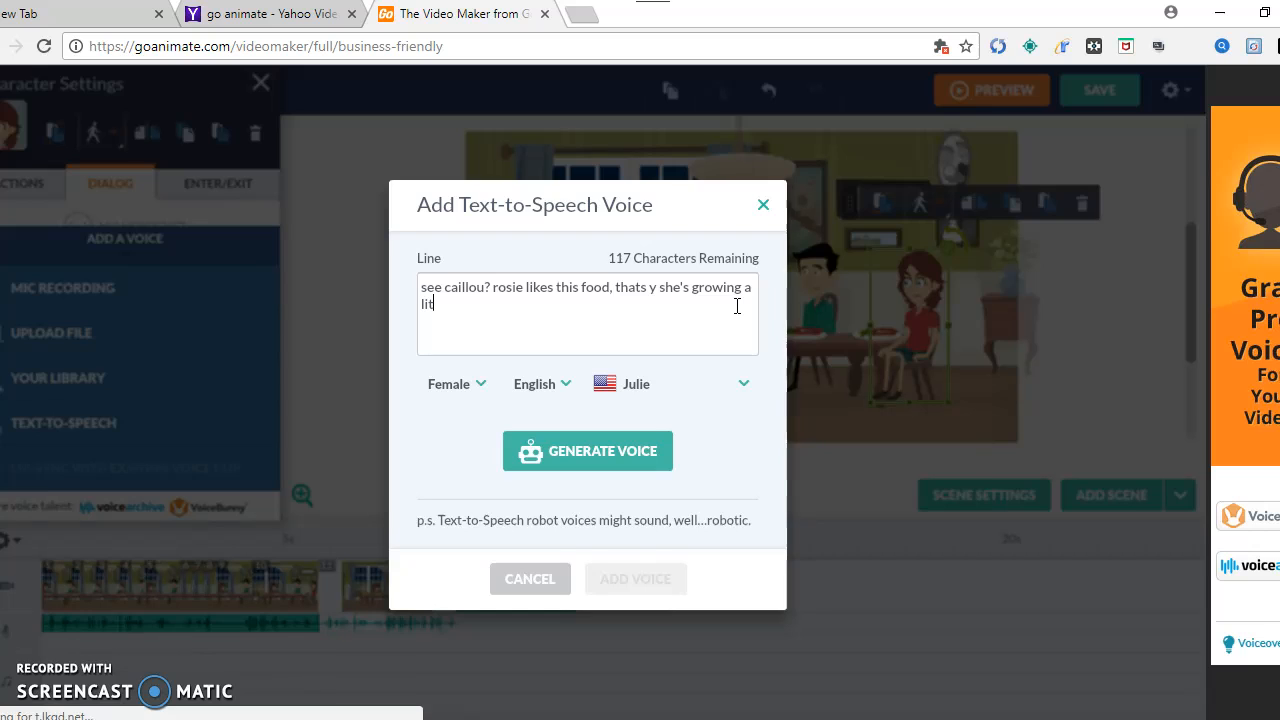
text(tle)
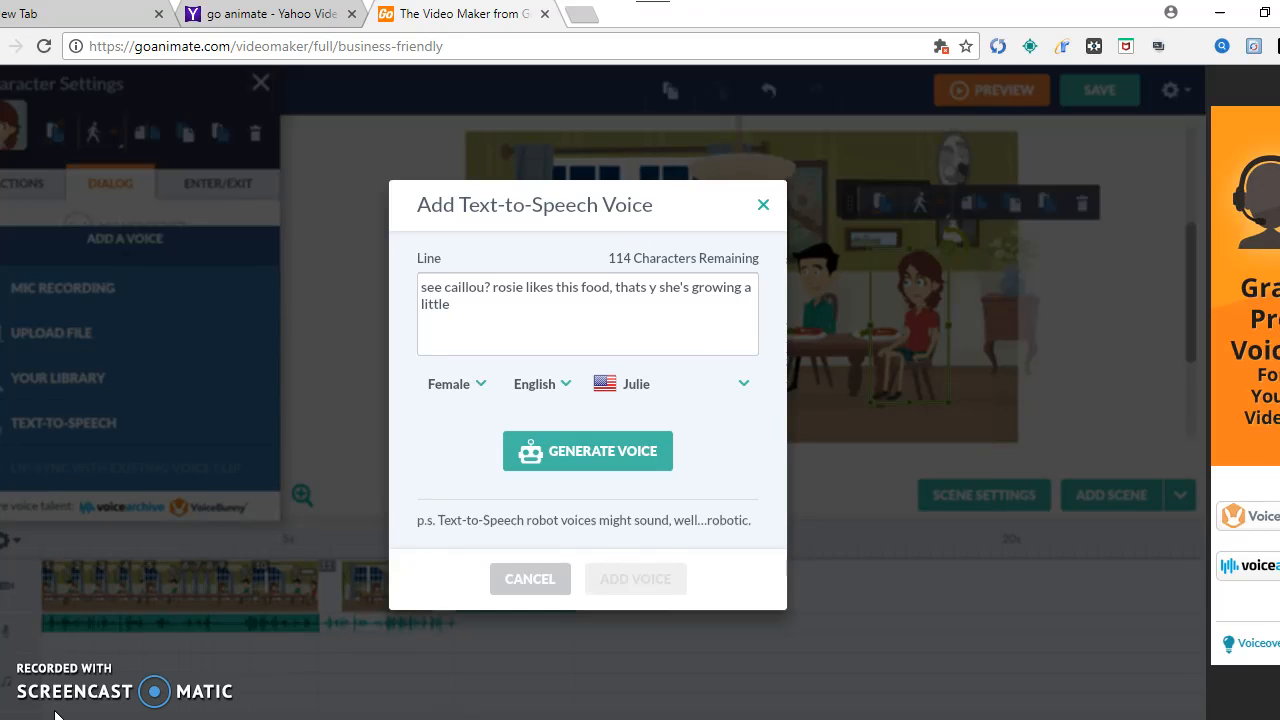